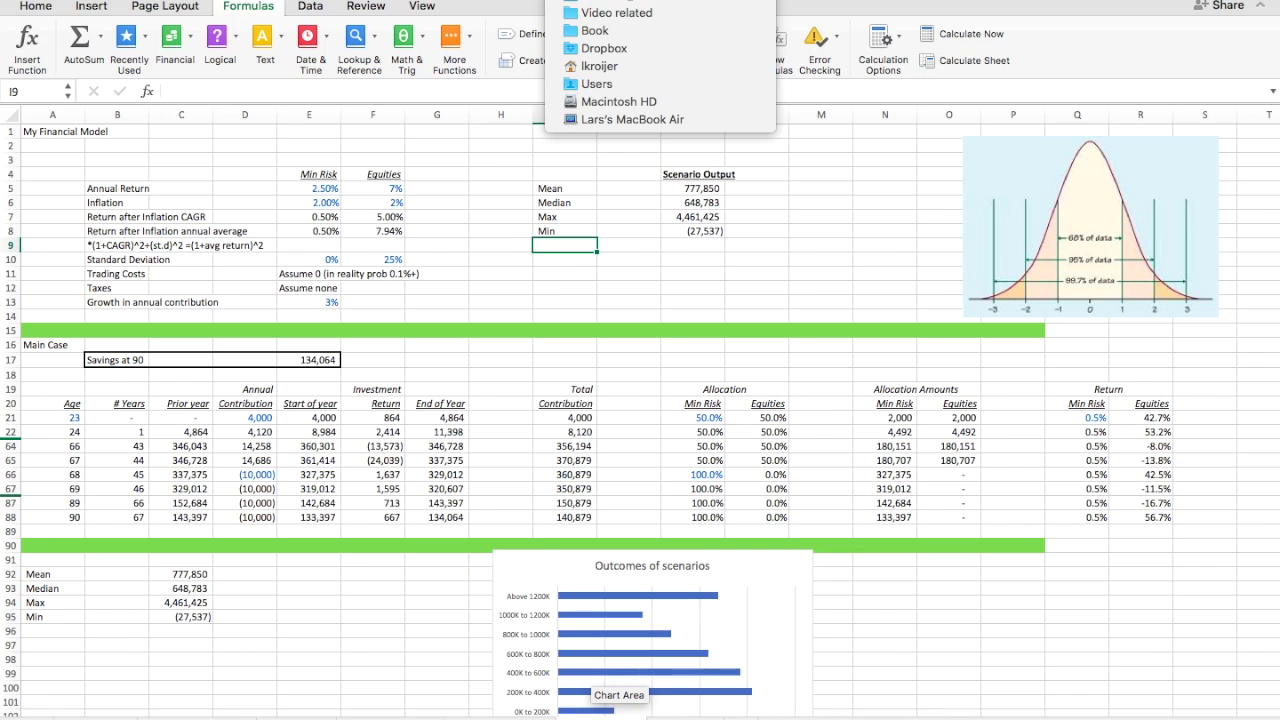
- Bring up the context menu for the current model sheet tab
{"action": "right_click", "coordinate": [592, 716]}
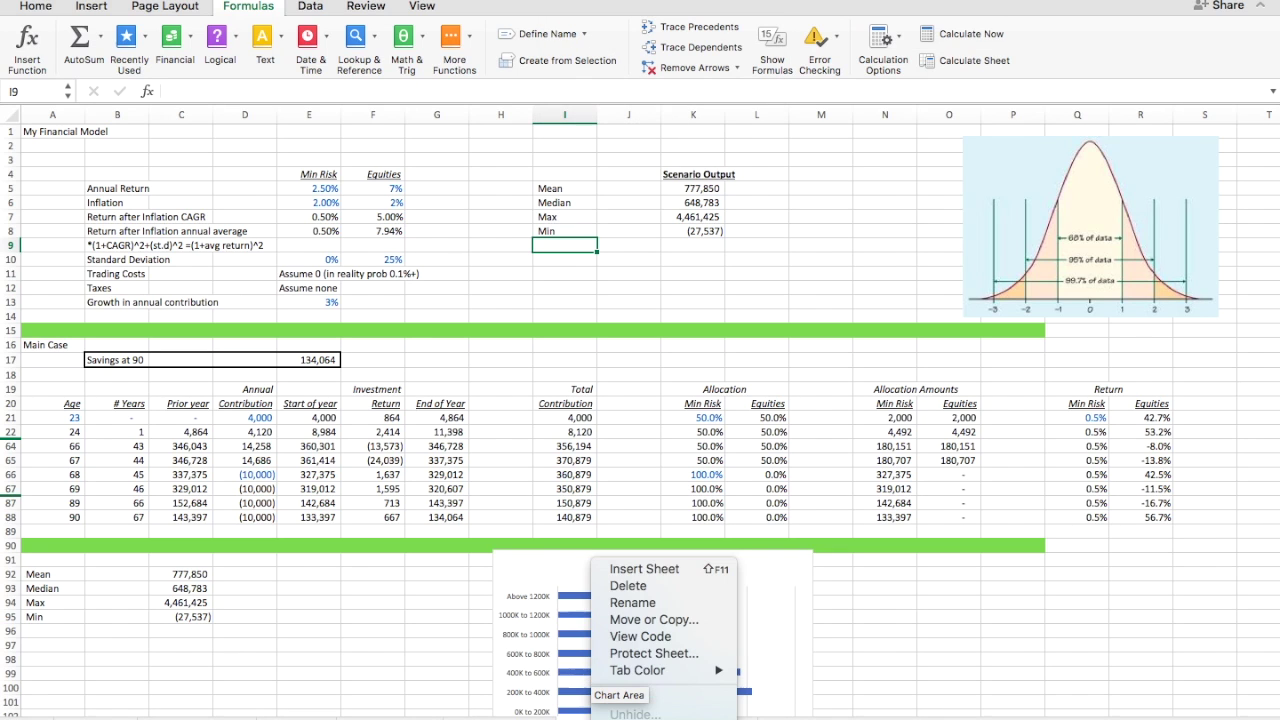
- Make a copy of the model sheet, placed before the Cheatsheet sheet
{"action": "left_click", "coordinate": [649, 623]}
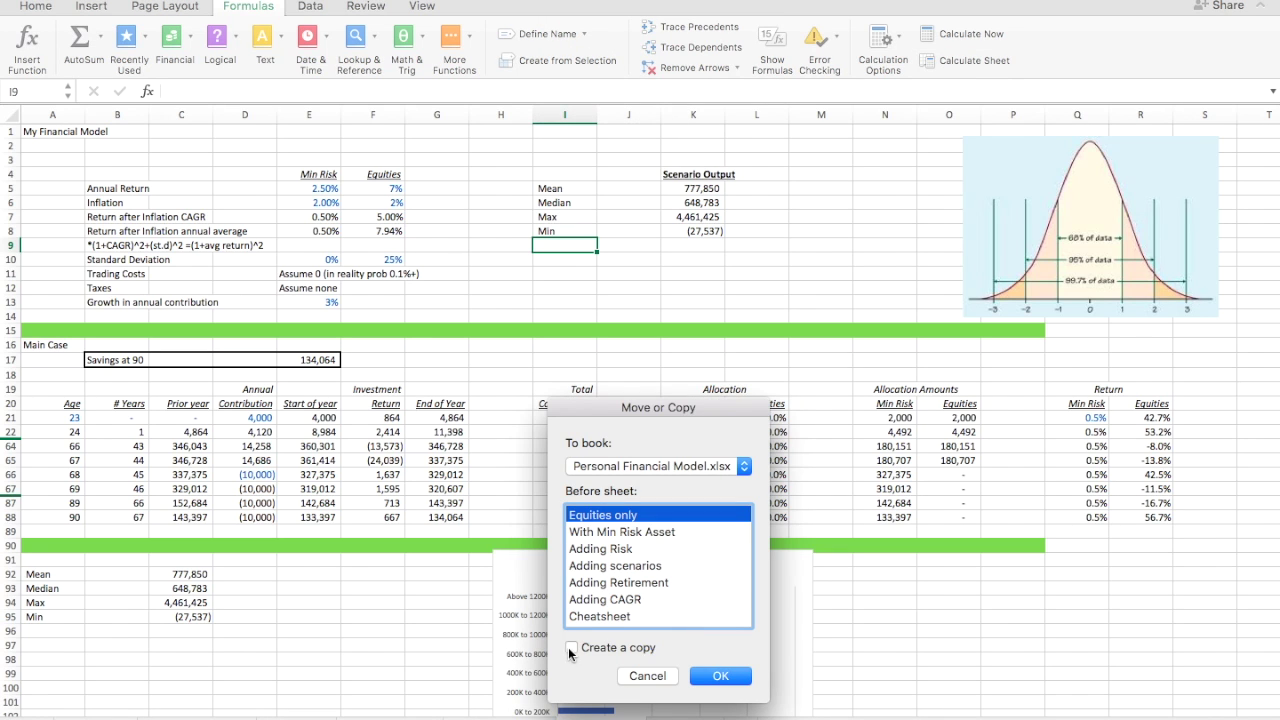
{"action": "left_click", "coordinate": [572, 647]}
{"action": "left_click", "coordinate": [607, 616]}
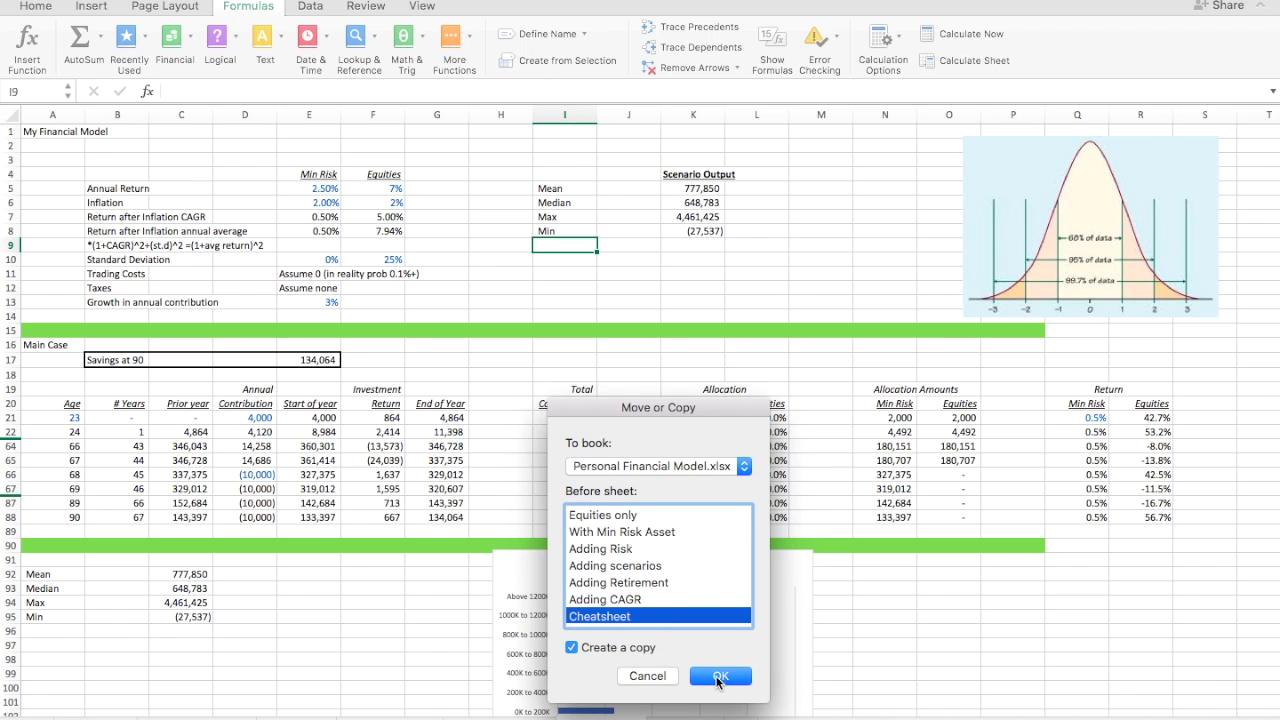
{"action": "left_click", "coordinate": [717, 680]}
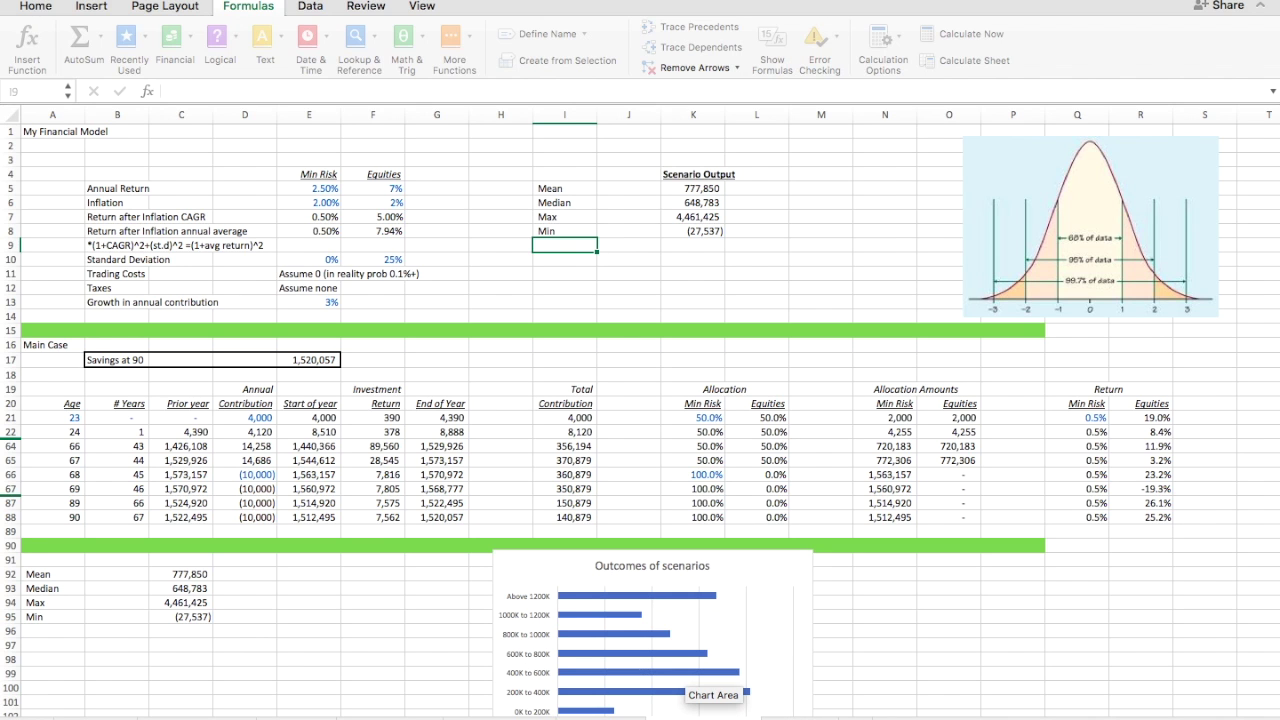
- Move the outcomes chart and bin-count block from E91 five columns right to J91
{"action": "scroll", "coordinate": [267, 571], "scroll_direction": "down", "scroll_amount": 2}
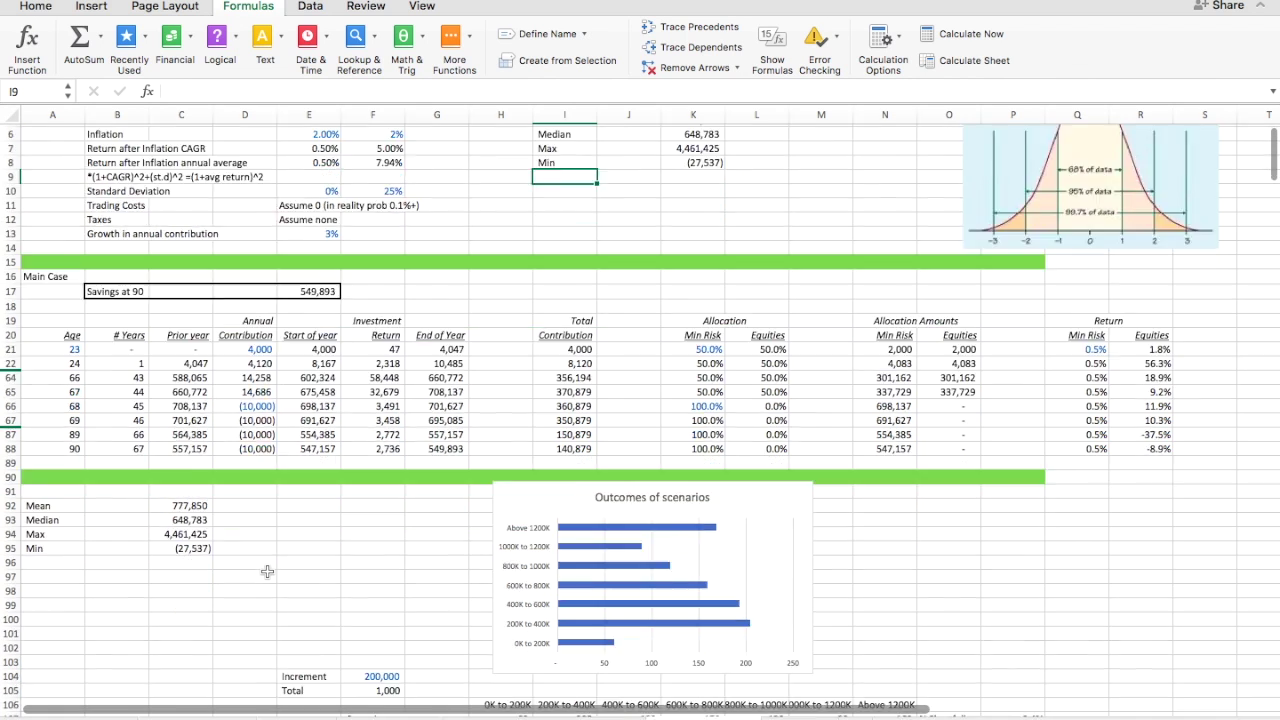
{"action": "scroll", "coordinate": [267, 571], "scroll_direction": "down", "scroll_amount": 4}
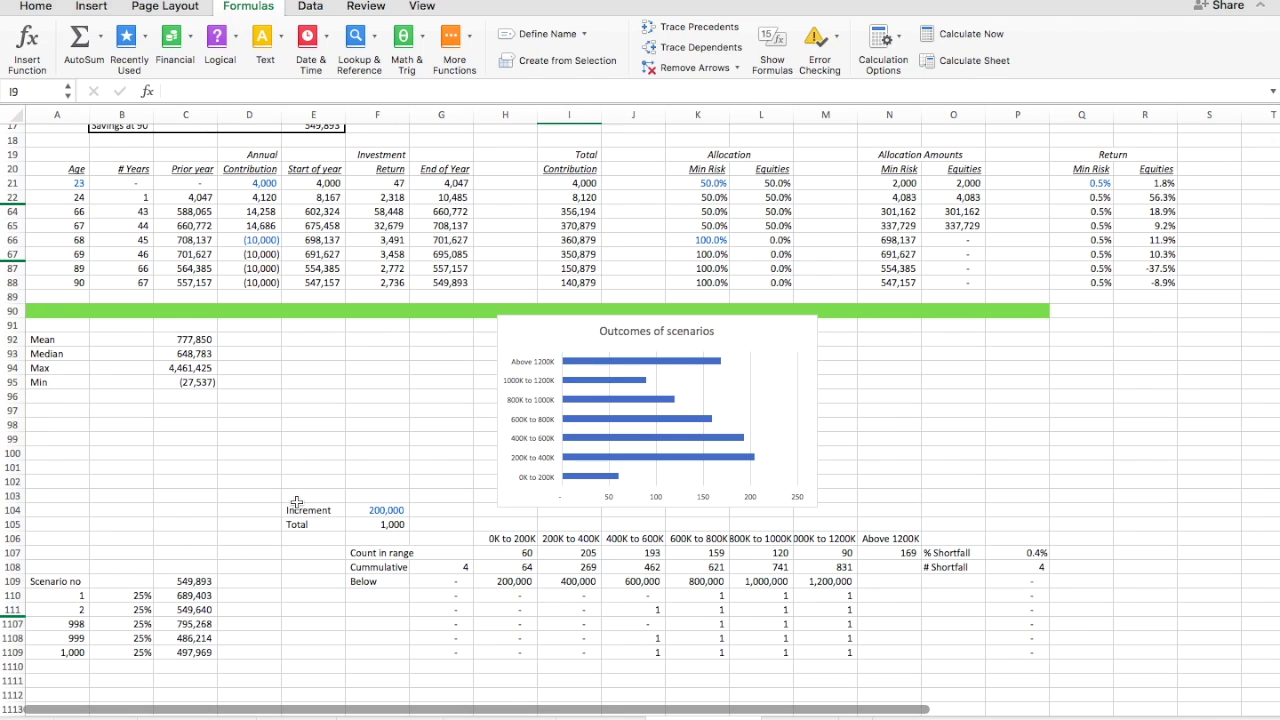
{"action": "left_click", "coordinate": [328, 326]}
{"action": "key", "text": "shift+Down"}
{"action": "key", "text": "shift+Down"}
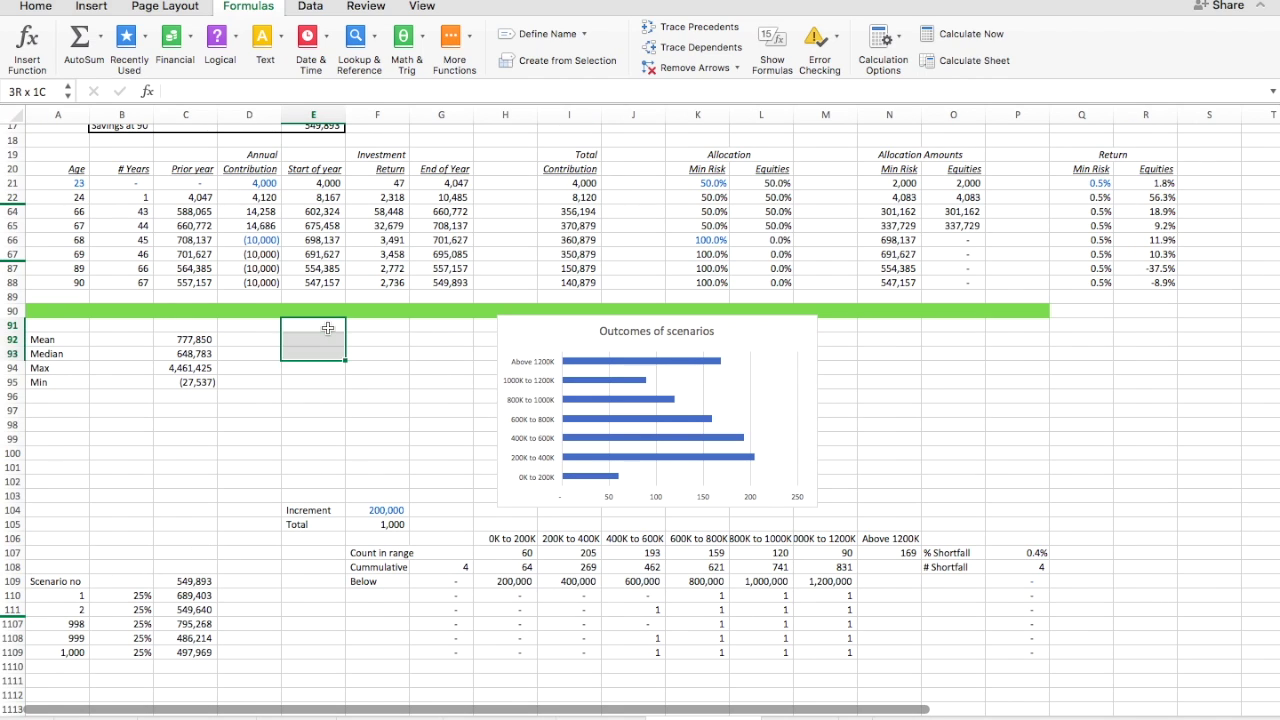
{"action": "key", "text": "shift+Down"}
{"action": "key", "text": "shift+Down"}
{"action": "key", "text": "shift+Down"}
{"action": "key", "text": "shift+Down"}
{"action": "key", "text": "shift+Down"}
{"action": "key", "text": "shift+Down"}
{"action": "key", "text": "shift+Down"}
{"action": "key", "text": "shift+Down"}
{"action": "key", "text": "shift+Down"}
{"action": "key", "text": "shift+Down"}
{"action": "key", "text": "shift+Down"}
{"action": "key", "text": "shift+Down"}
{"action": "key", "text": "shift+Down"}
{"action": "key", "text": "shift+Down"}
{"action": "key", "text": "shift+Down"}
{"action": "key", "text": "shift+Down"}
{"action": "key", "text": "shift+Down"}
{"action": "key", "text": "shift+Down"}
{"action": "key", "text": "shift+Down"}
{"action": "key", "text": "shift+Down"}
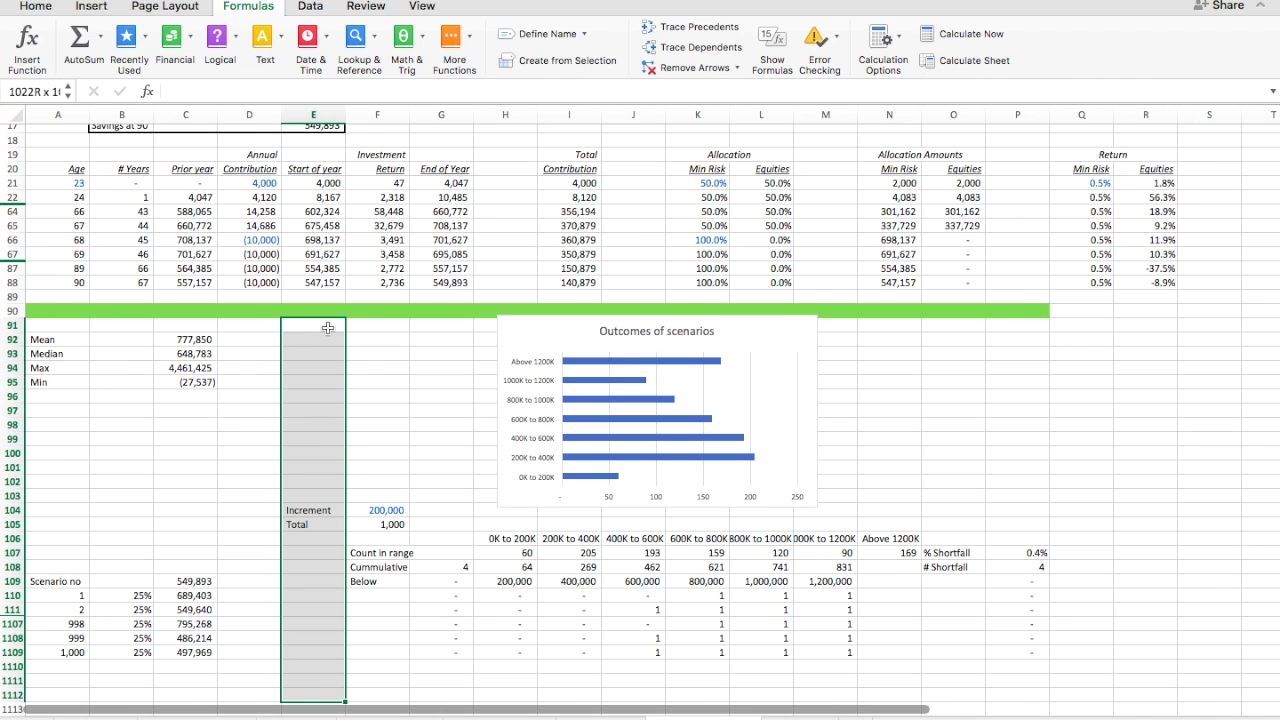
{"action": "key", "text": "shift+Right"}
{"action": "key", "text": "shift+Right"}
{"action": "key", "text": "shift+Right"}
{"action": "key", "text": "shift+Right"}
{"action": "key", "text": "shift+Right"}
{"action": "key", "text": "shift+Right"}
{"action": "key", "text": "shift+Right"}
{"action": "key", "text": "shift+Right"}
{"action": "key", "text": "shift+Right"}
{"action": "key", "text": "shift+Right"}
{"action": "key", "text": "shift+Right"}
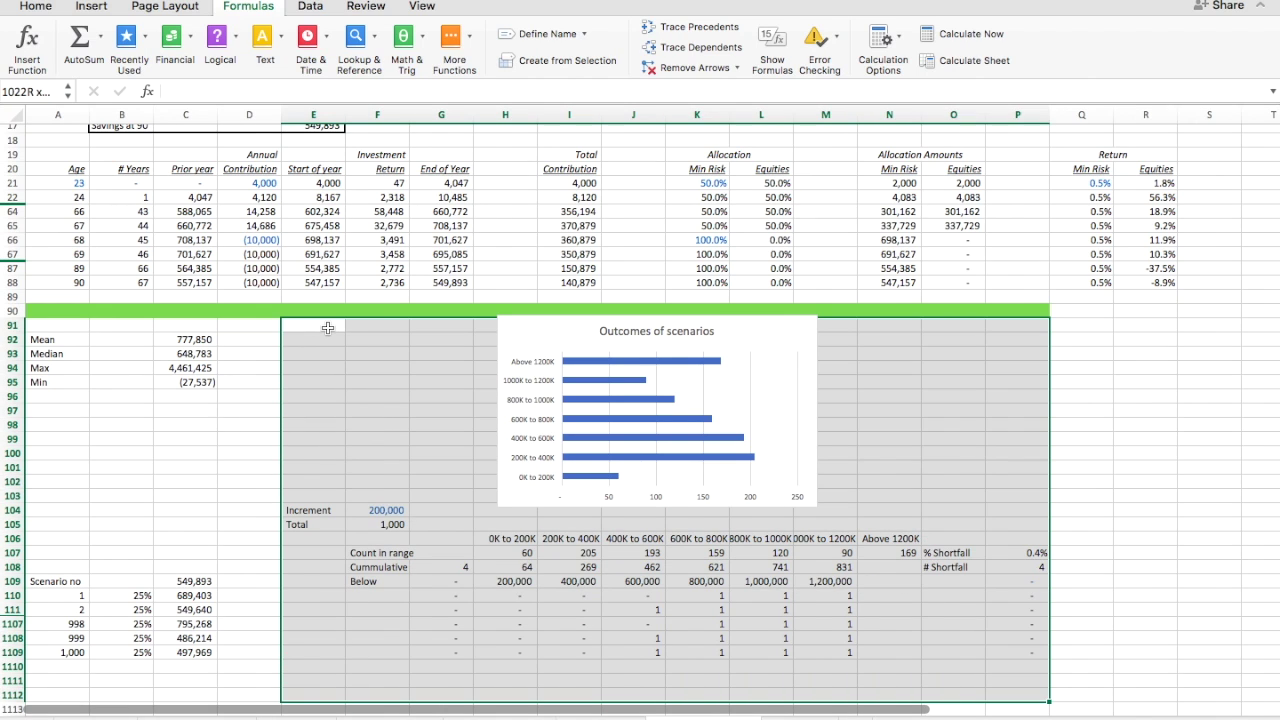
{"action": "key", "text": "shift+Right"}
{"action": "key", "text": "shift+Up"}
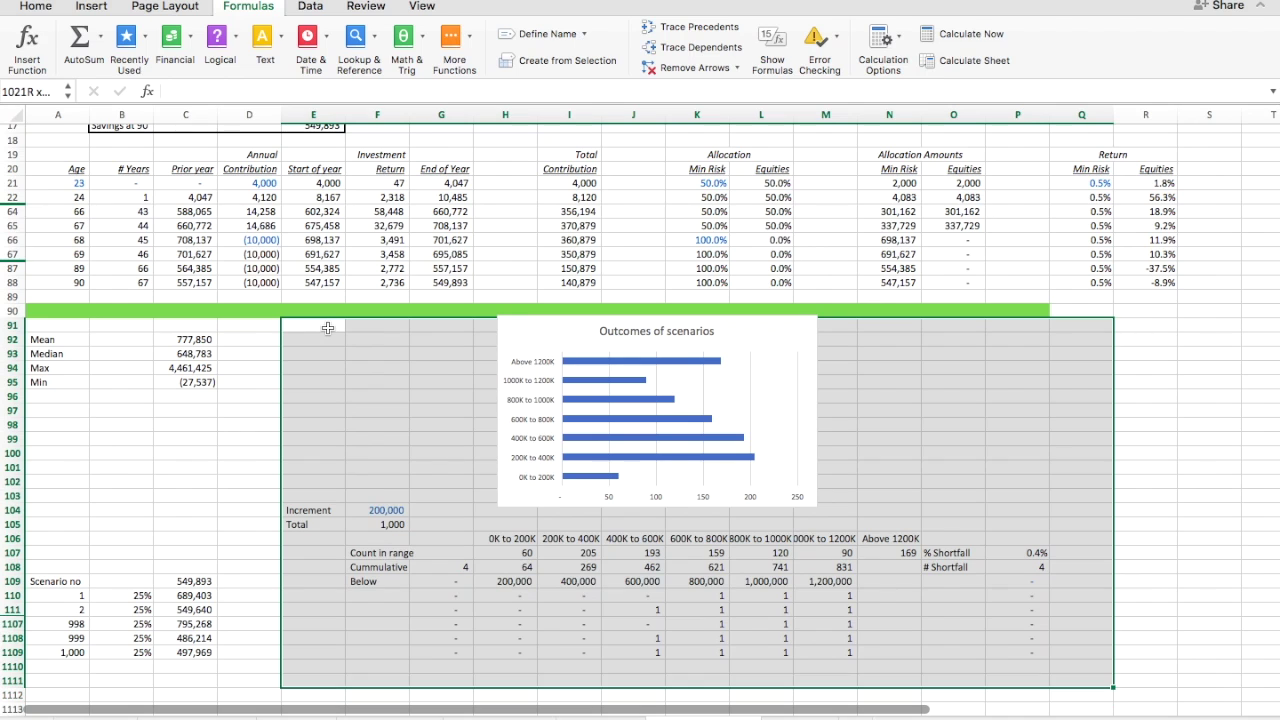
{"action": "key", "text": "super+x"}
{"action": "key", "text": "Right"}
{"action": "key", "text": "Right"}
{"action": "key", "text": "Right"}
{"action": "key", "text": "Right"}
{"action": "key", "text": "Right"}
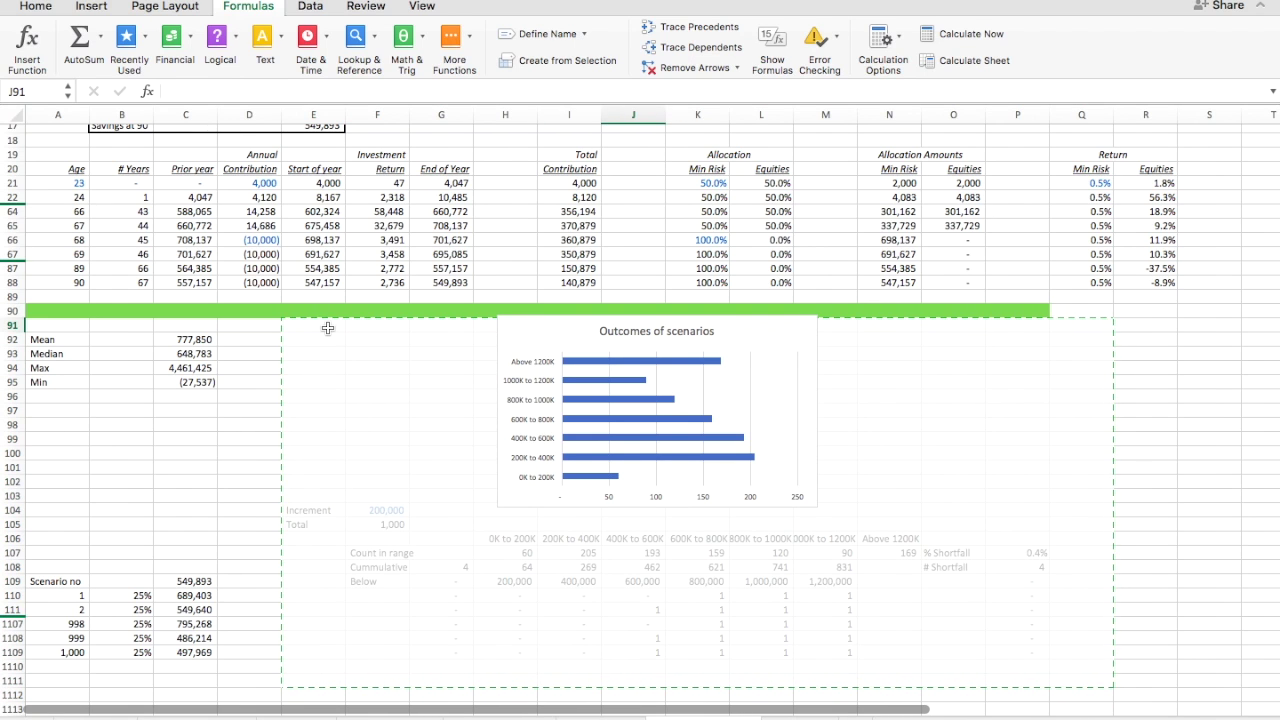
{"action": "key", "text": "super+v"}
- Move the Mean–Min statistics block from A92:C95 down to A1112
{"action": "key", "text": "Left"}
{"action": "key", "text": "Left"}
{"action": "key", "text": "Left"}
{"action": "key", "text": "Left"}
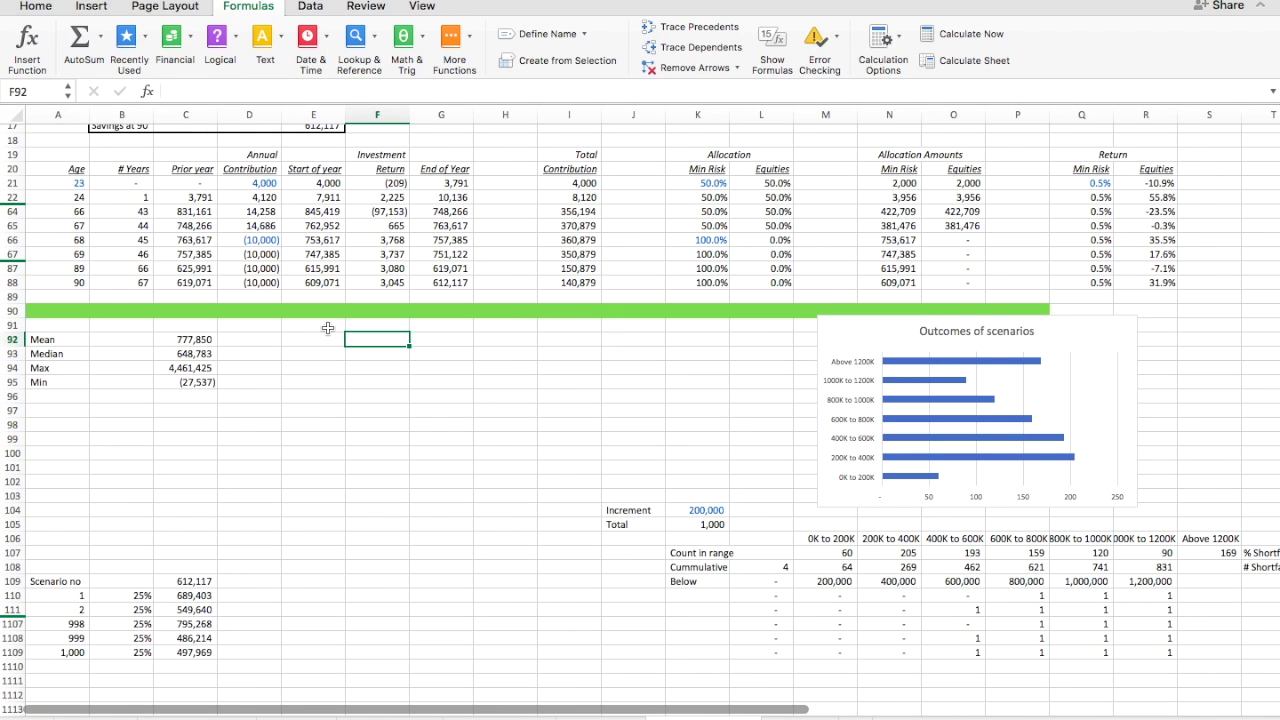
{"action": "key", "text": "Left"}
{"action": "key", "text": "Left"}
{"action": "key", "text": "Left"}
{"action": "key", "text": "Left"}
{"action": "key", "text": "Left"}
{"action": "key", "text": "Down"}
{"action": "key", "text": "shift+Right"}
{"action": "key", "text": "shift+Right"}
{"action": "key", "text": "shift+Down"}
{"action": "key", "text": "shift+Down"}
{"action": "key", "text": "shift+Down"}
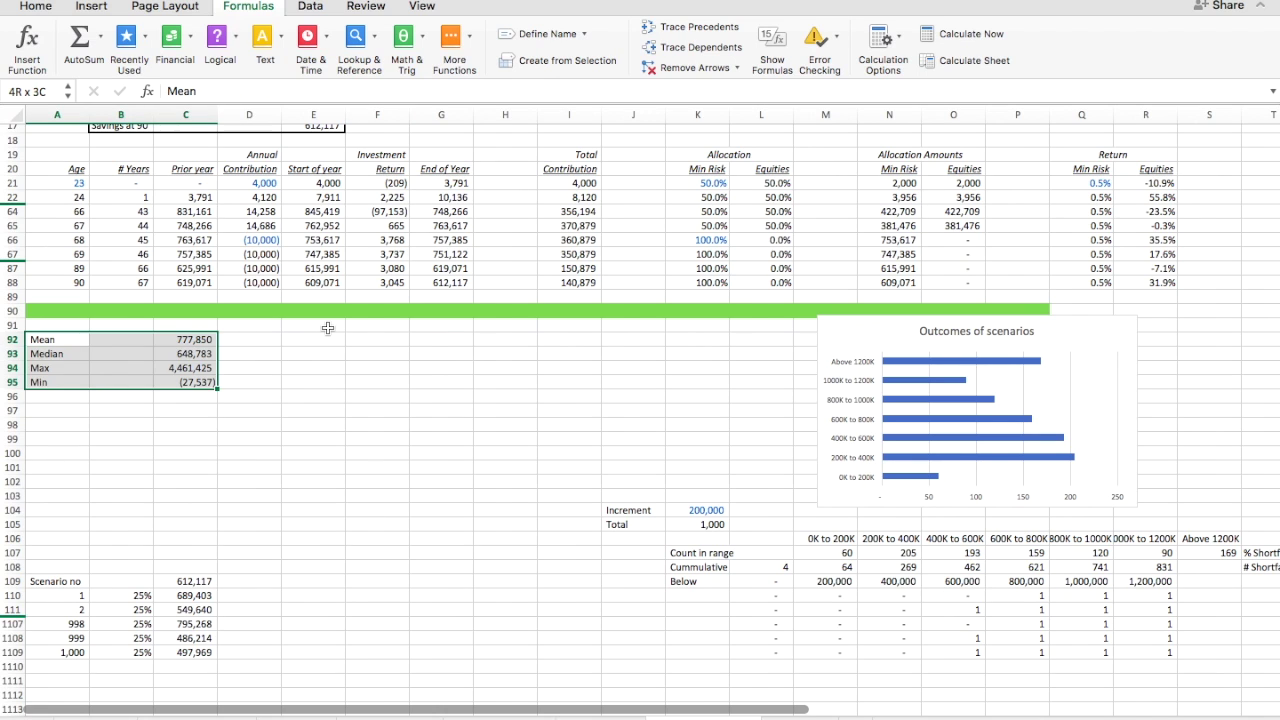
{"action": "key", "text": "super+x"}
{"action": "key", "text": "super+Down"}
{"action": "key", "text": "super+Down"}
{"action": "key", "text": "Down"}
{"action": "key", "text": "Down"}
{"action": "key", "text": "Down"}
{"action": "key", "text": "Down"}
{"action": "key", "text": "Down"}
{"action": "key", "text": "Down"}
{"action": "key", "text": "Down"}
{"action": "key", "text": "Down"}
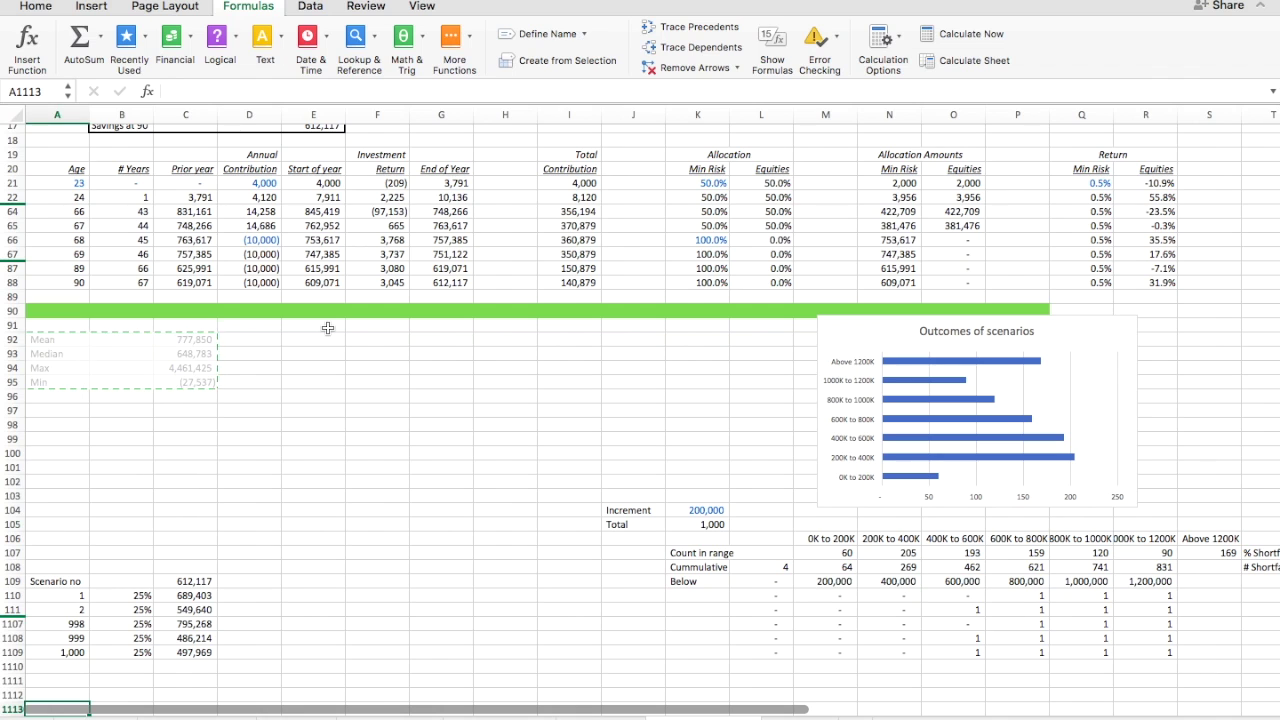
{"action": "key", "text": "super+v"}
{"action": "key", "text": "Down"}
{"action": "key", "text": "Down"}
{"action": "key", "text": "Down"}
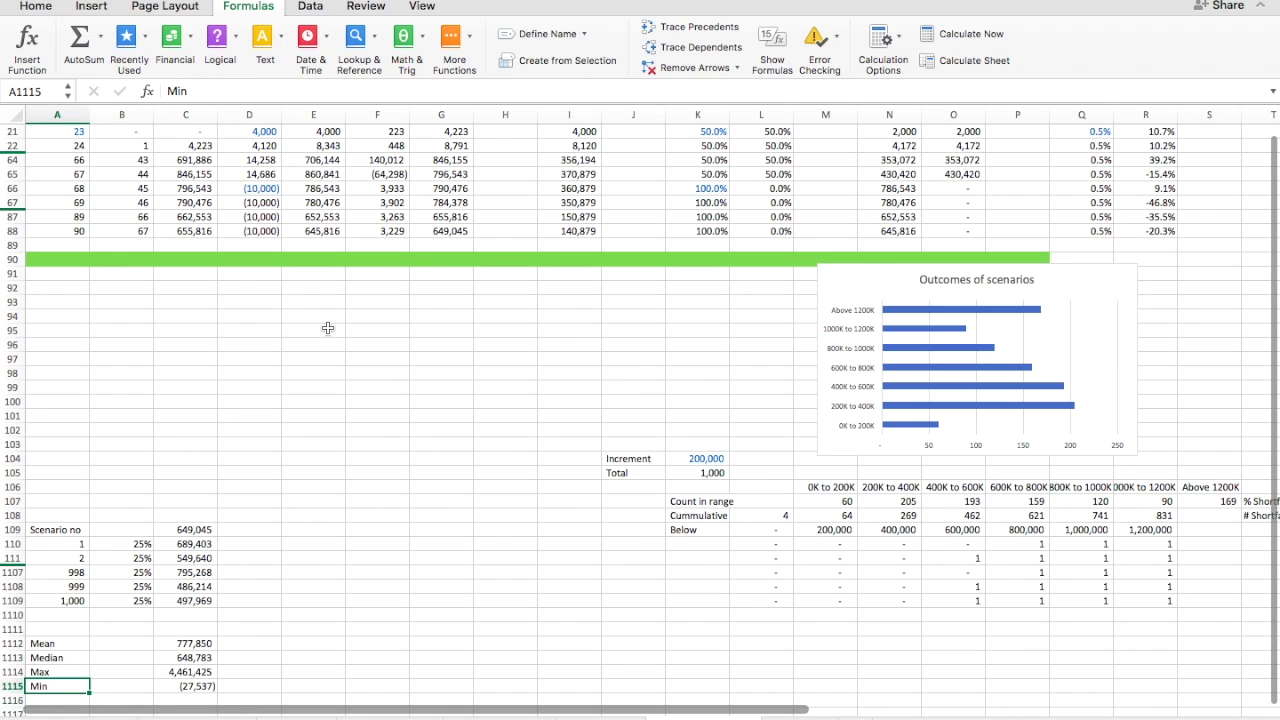
{"action": "scroll", "coordinate": [327, 328], "scroll_direction": "up", "scroll_amount": 3}
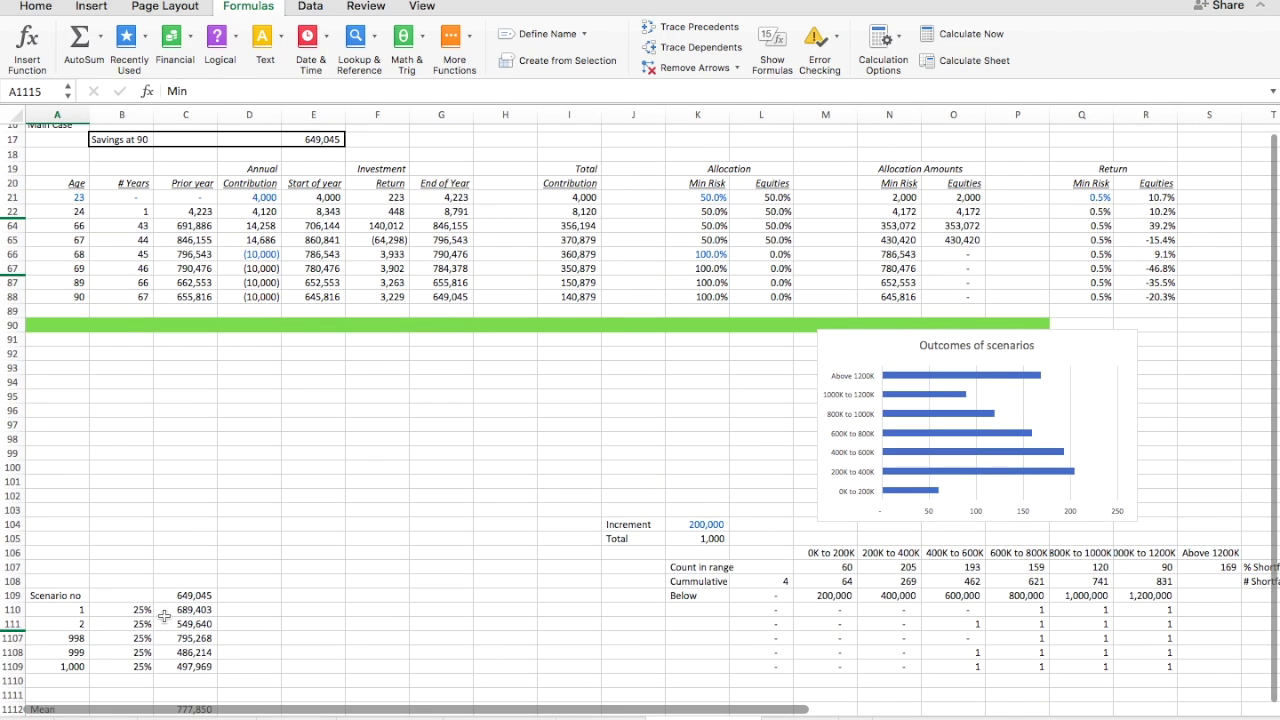
- Clear the old results in C110:C1109 and move the =E17 savings link to B109
{"action": "left_click", "coordinate": [189, 613]}
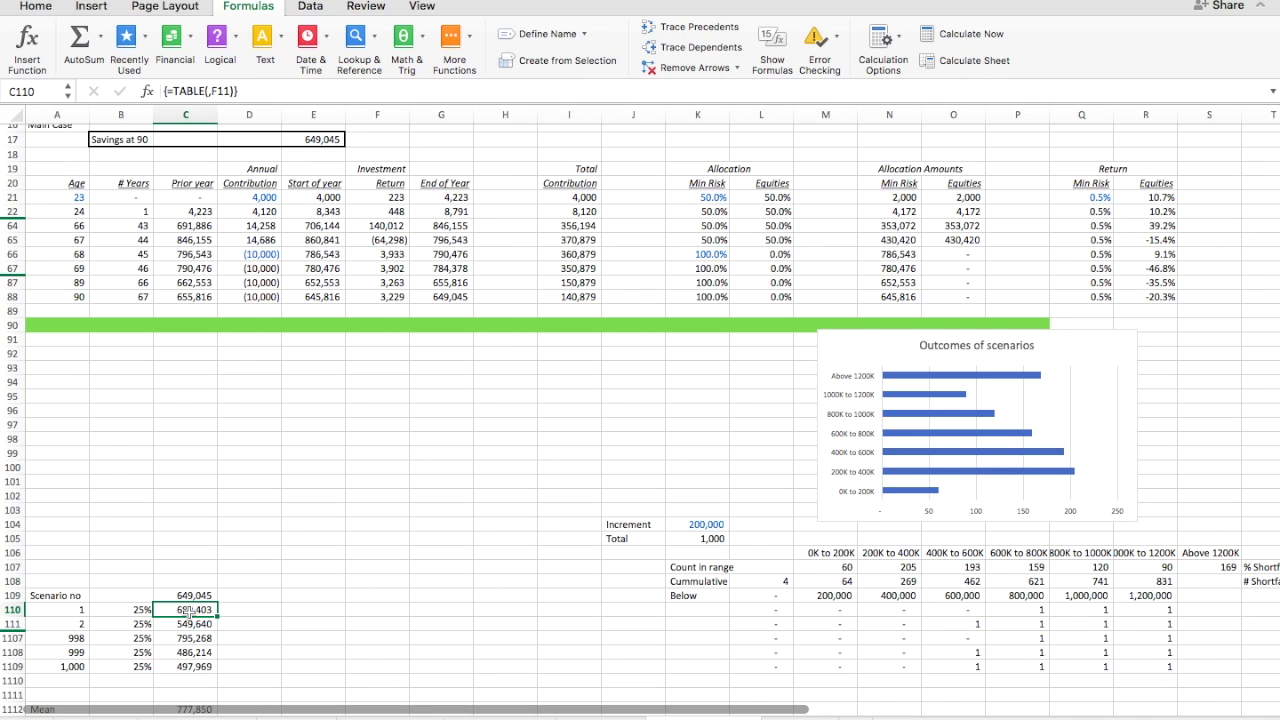
{"action": "key", "text": "ctrl+shift+Down"}
{"action": "key", "text": "Delete"}
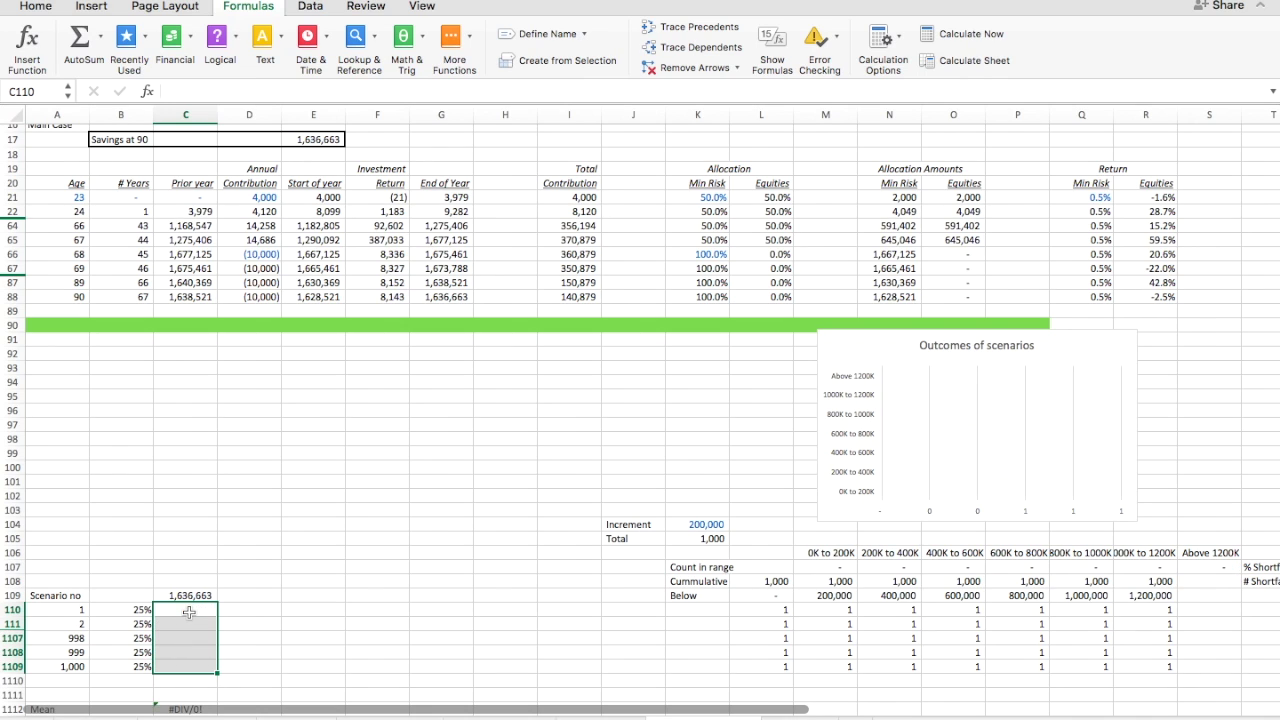
{"action": "key", "text": "Up"}
{"action": "key", "text": "ctrl+x"}
{"action": "key", "text": "Left"}
{"action": "key", "text": "ctrl+v"}
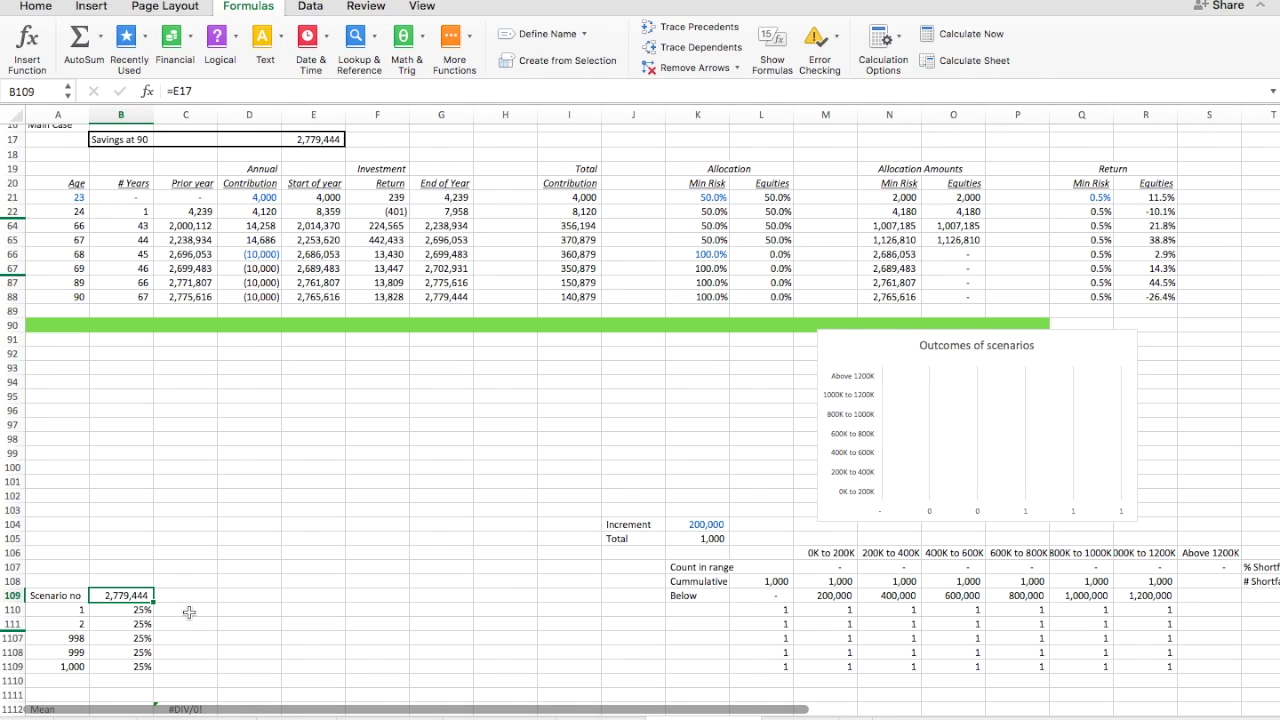
{"action": "key", "text": "Right"}
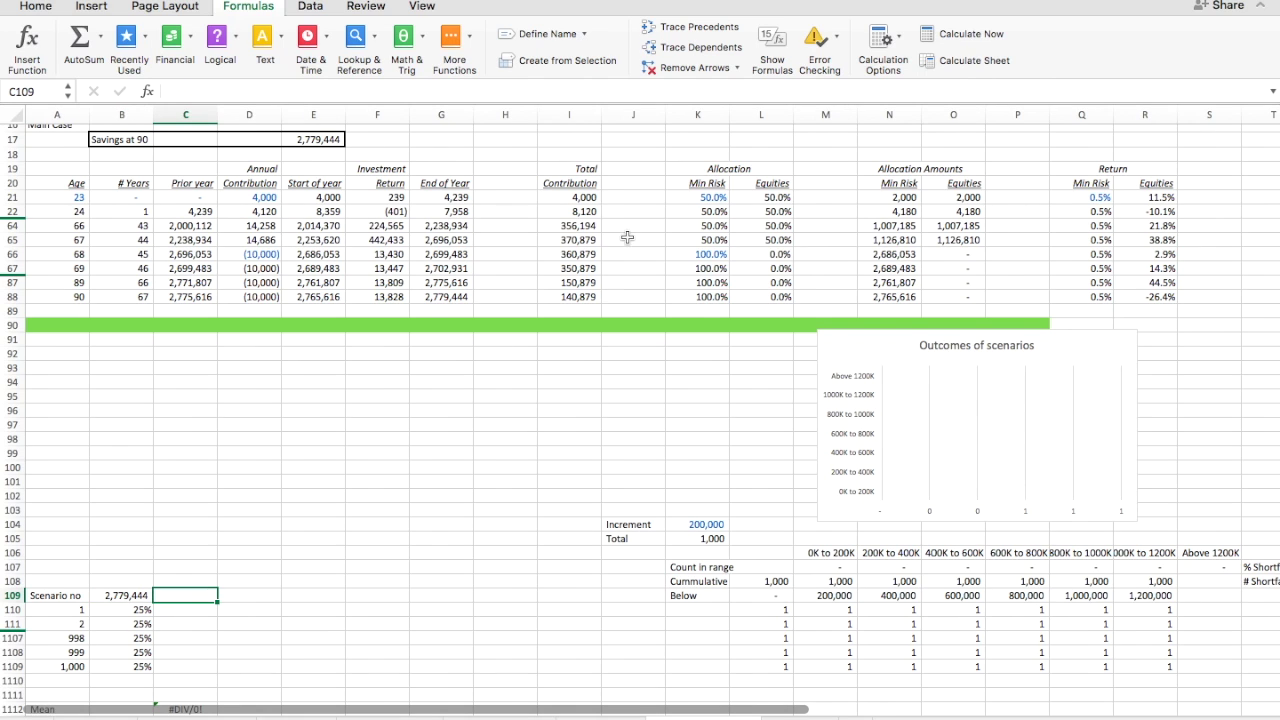
- Copy the 50% min-risk allocation from K21 into C109:G109
{"action": "left_click", "coordinate": [705, 196]}
{"action": "key", "text": "ctrl+c"}
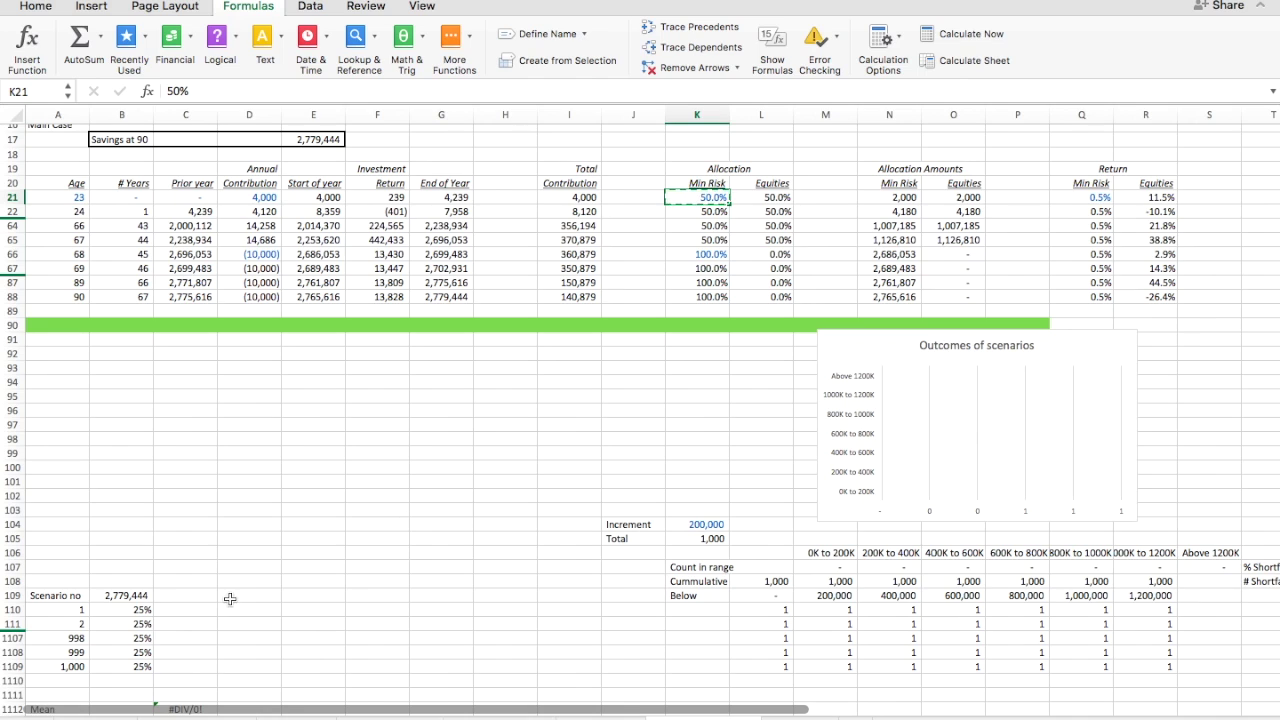
{"action": "left_click", "coordinate": [190, 597]}
{"action": "key", "text": "ctrl+v"}
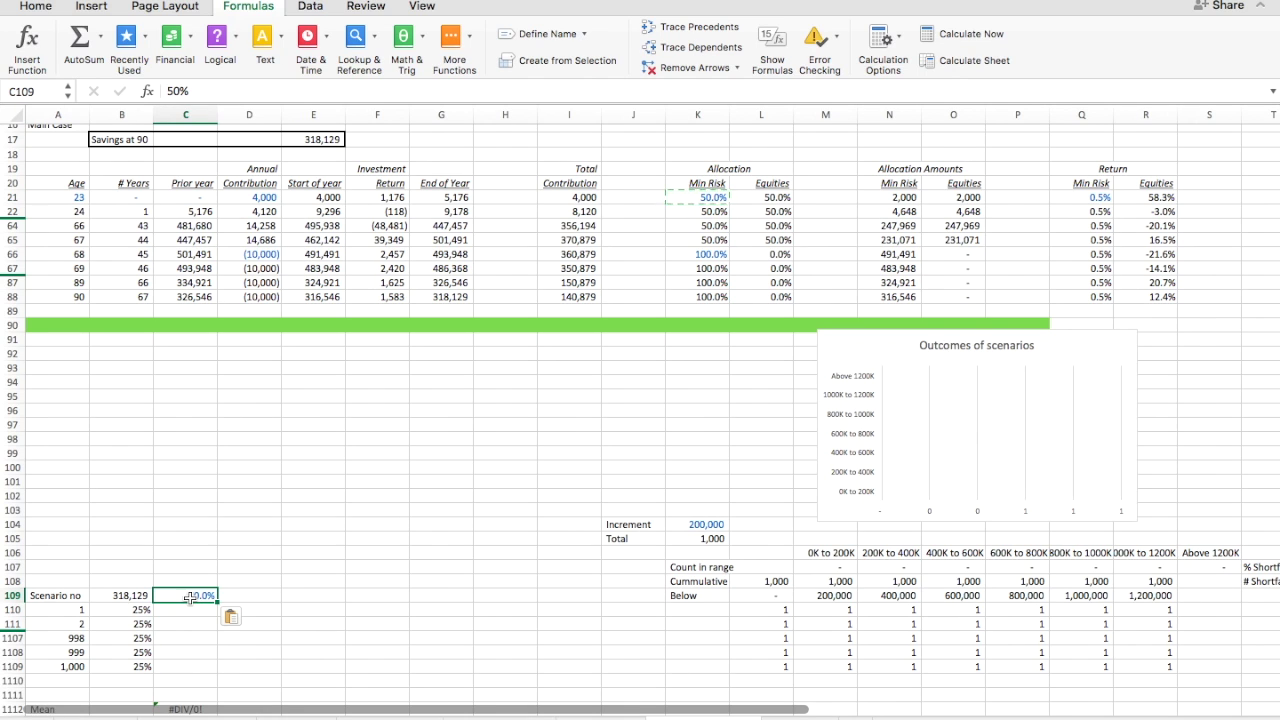
{"action": "key", "text": "ctrl+c"}
{"action": "key", "text": "Right"}
{"action": "key", "text": "shift+Right"}
{"action": "key", "text": "shift+Right"}
{"action": "key", "text": "shift+Right"}
{"action": "key", "text": "ctrl+v"}
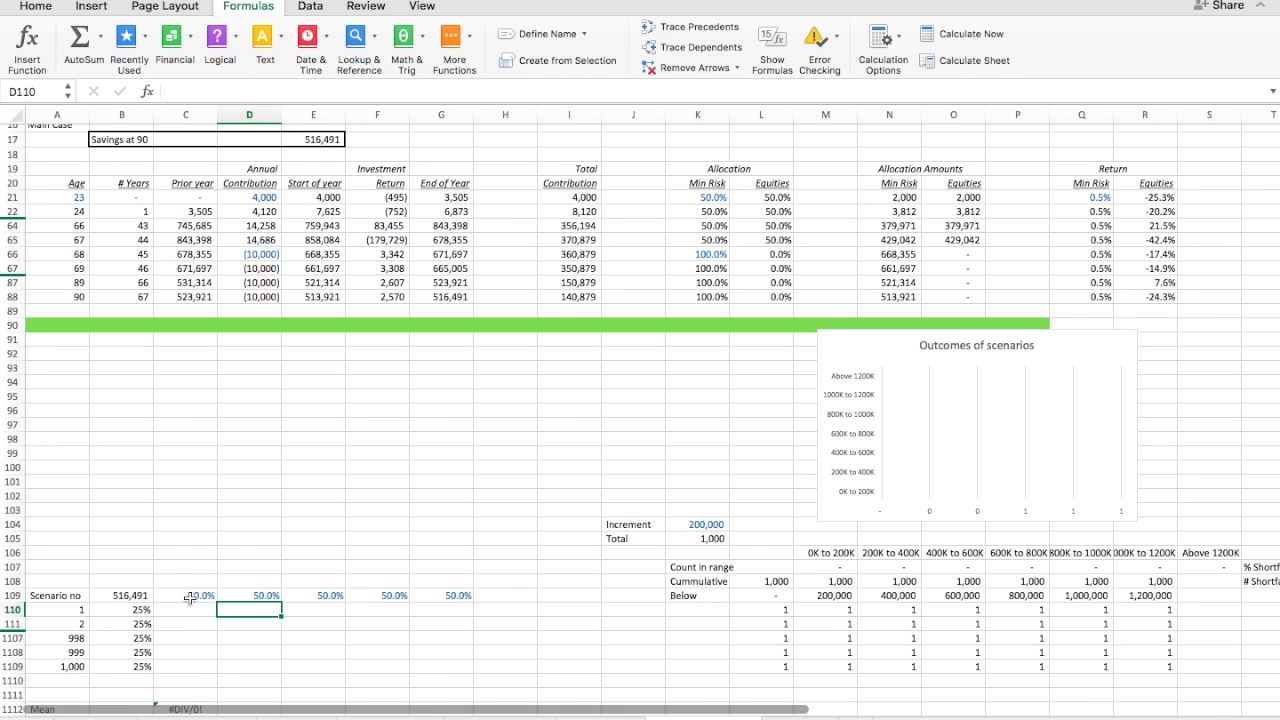
- Overwrite D109:G109 with allocations 100%, 75%, 25% and 0%
{"action": "type", "text": "100"}
{"action": "key", "text": "Return"}
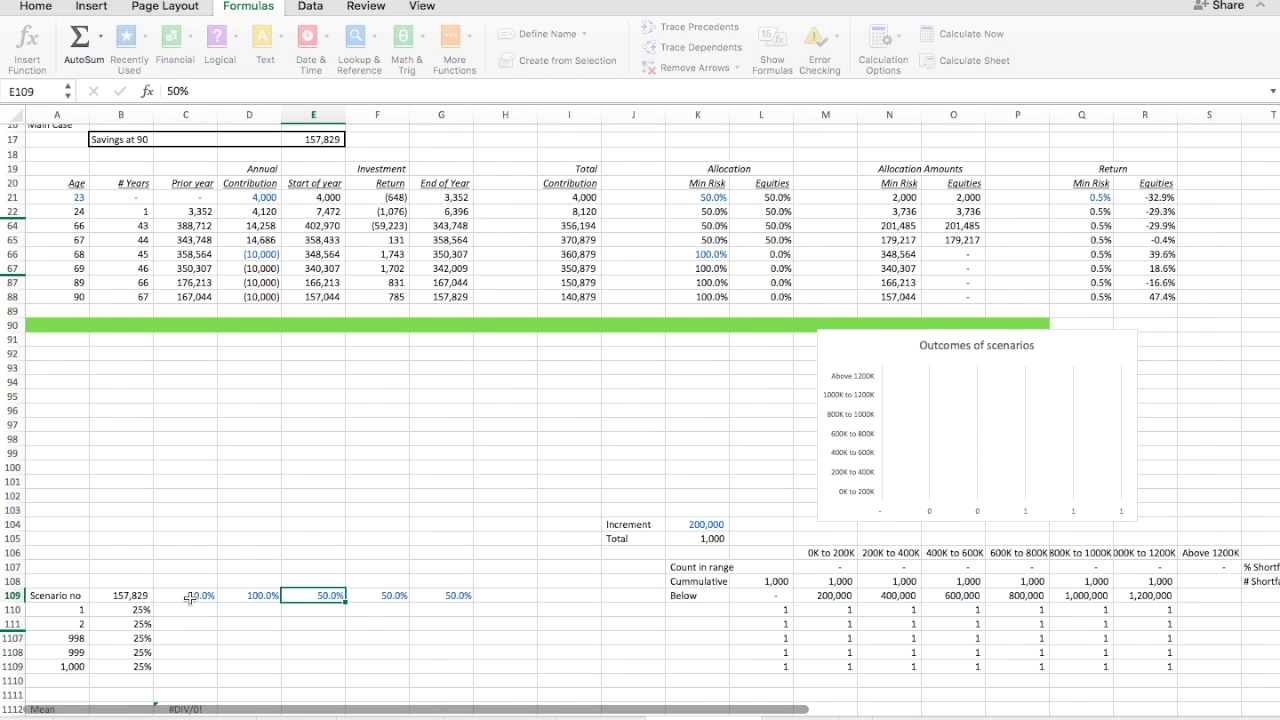
{"action": "type", "text": "75"}
{"action": "key", "text": "Return"}
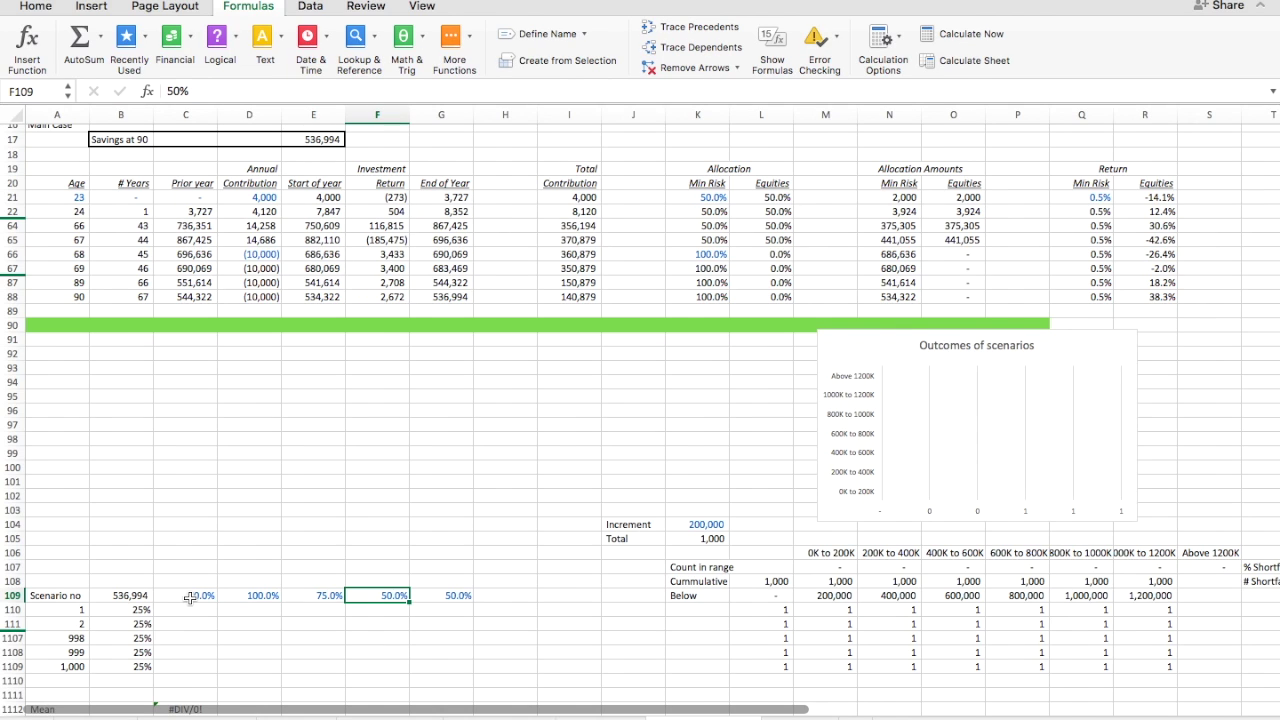
{"action": "type", "text": "25"}
{"action": "key", "text": "Return"}
{"action": "type", "text": "0"}
{"action": "key", "text": "Return"}
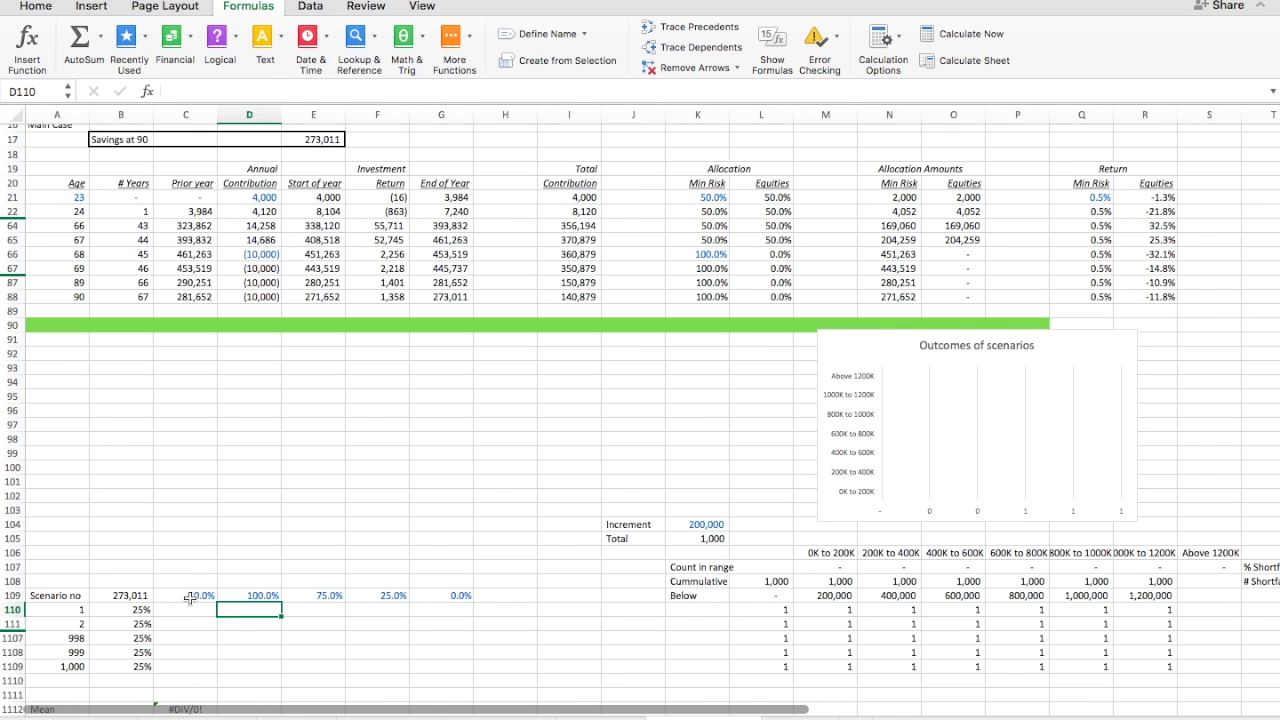
- Select the data-table range B109:G1109
{"action": "key", "text": "Up"}
{"action": "key", "text": "Left"}
{"action": "key", "text": "Left"}
{"action": "key", "text": "ctrl+shift+Right"}
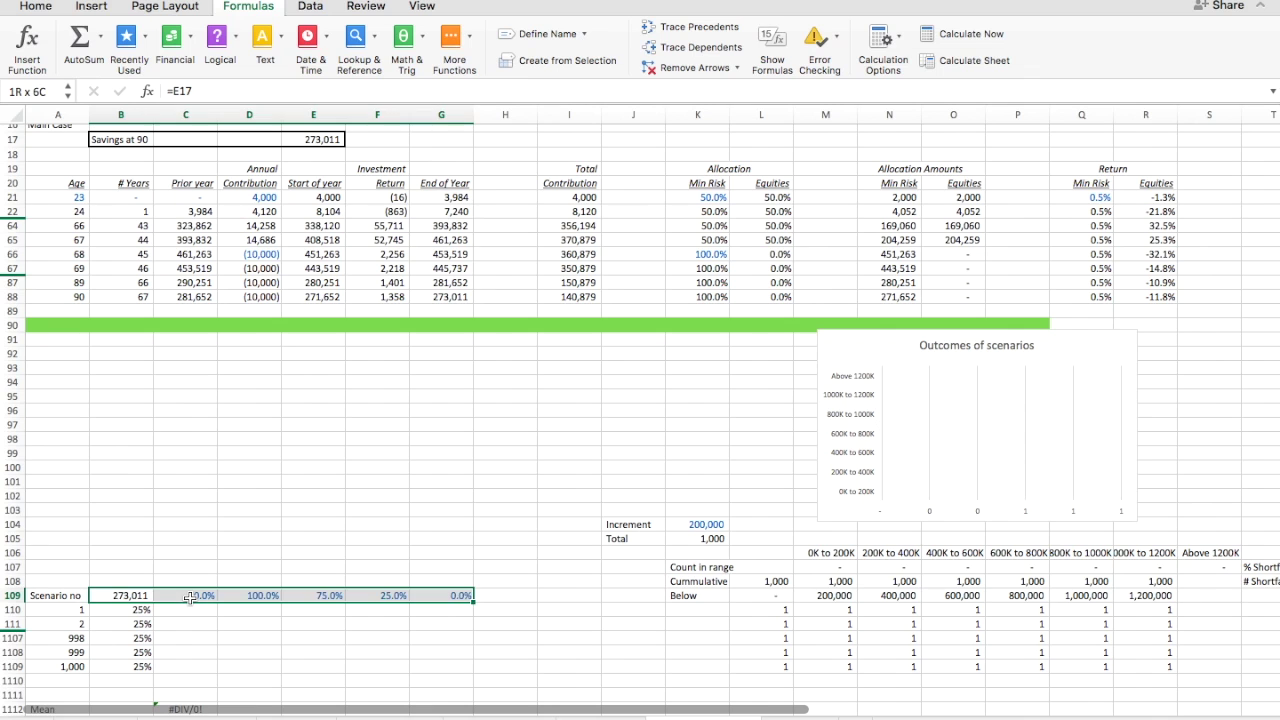
{"action": "key", "text": "ctrl+shift+Down"}
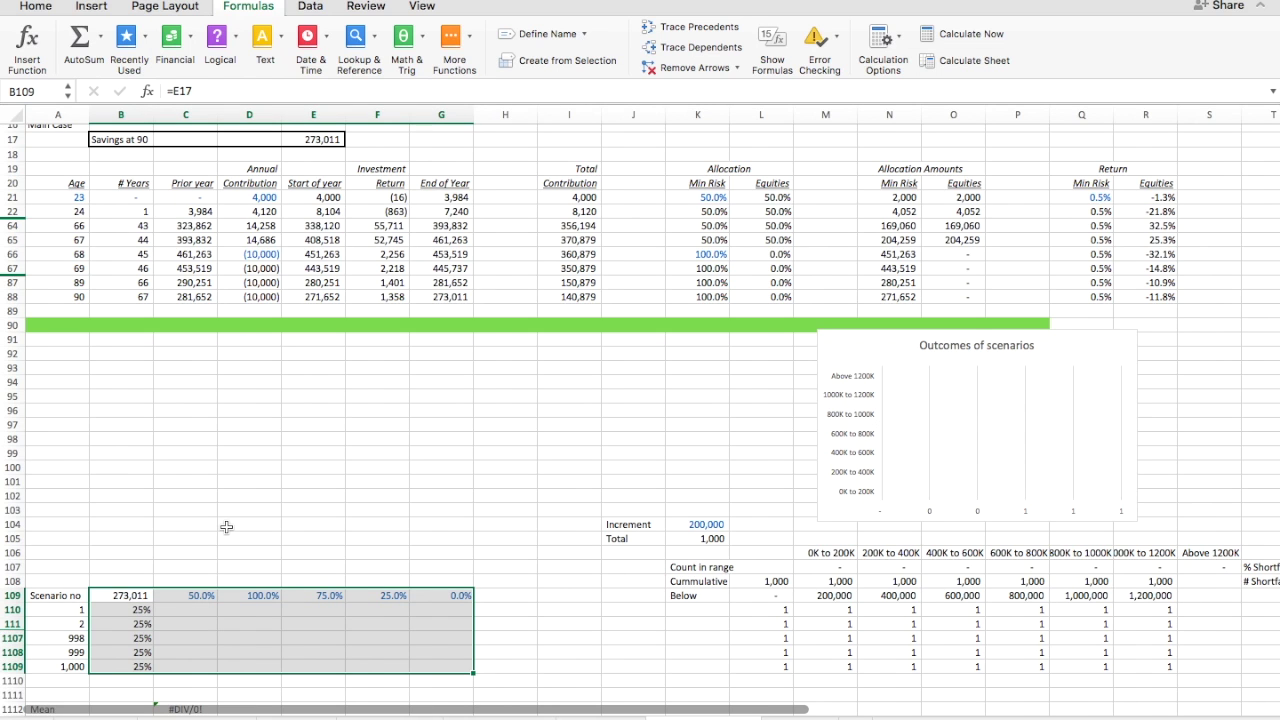
{"action": "scroll", "coordinate": [223, 526], "scroll_direction": "up", "scroll_amount": 5}
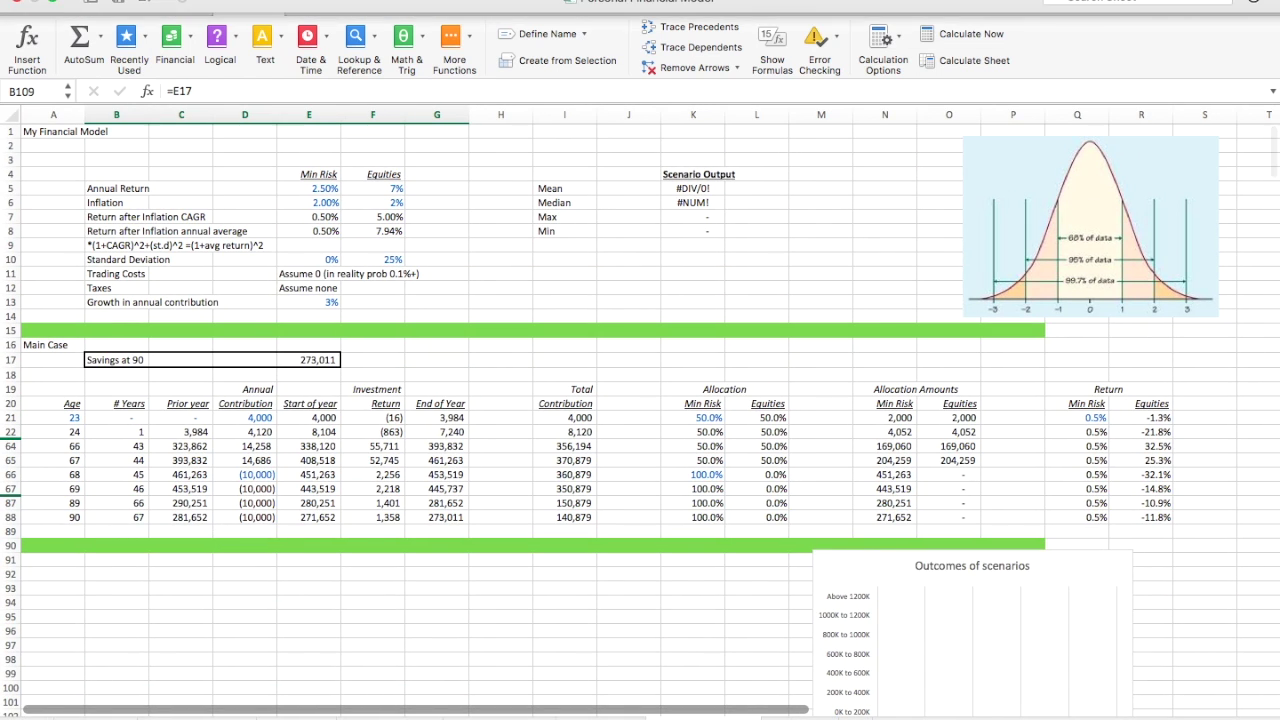
- Create a data table with row input $K$21 and column input $F$10, then recalculate
{"action": "left_click", "coordinate": [385, 0]}
{"action": "left_click", "coordinate": [416, 114]}
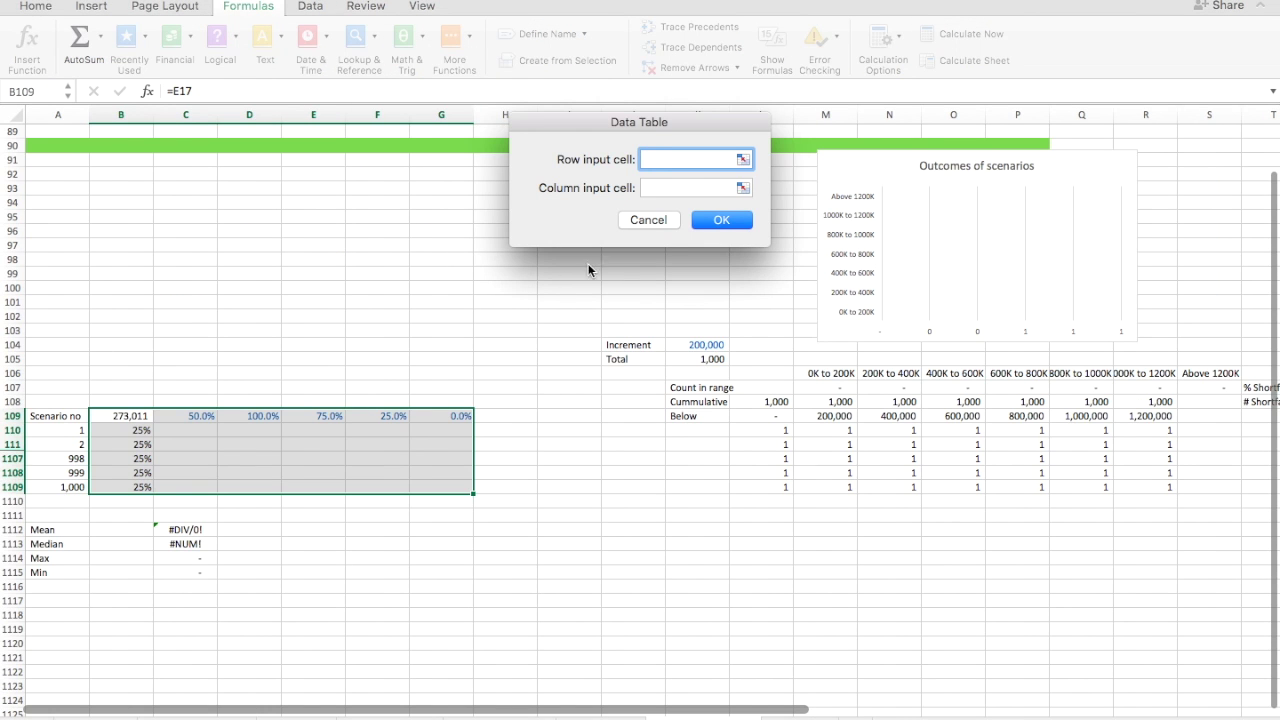
{"action": "scroll", "coordinate": [332, 203], "scroll_direction": "up", "scroll_amount": 10}
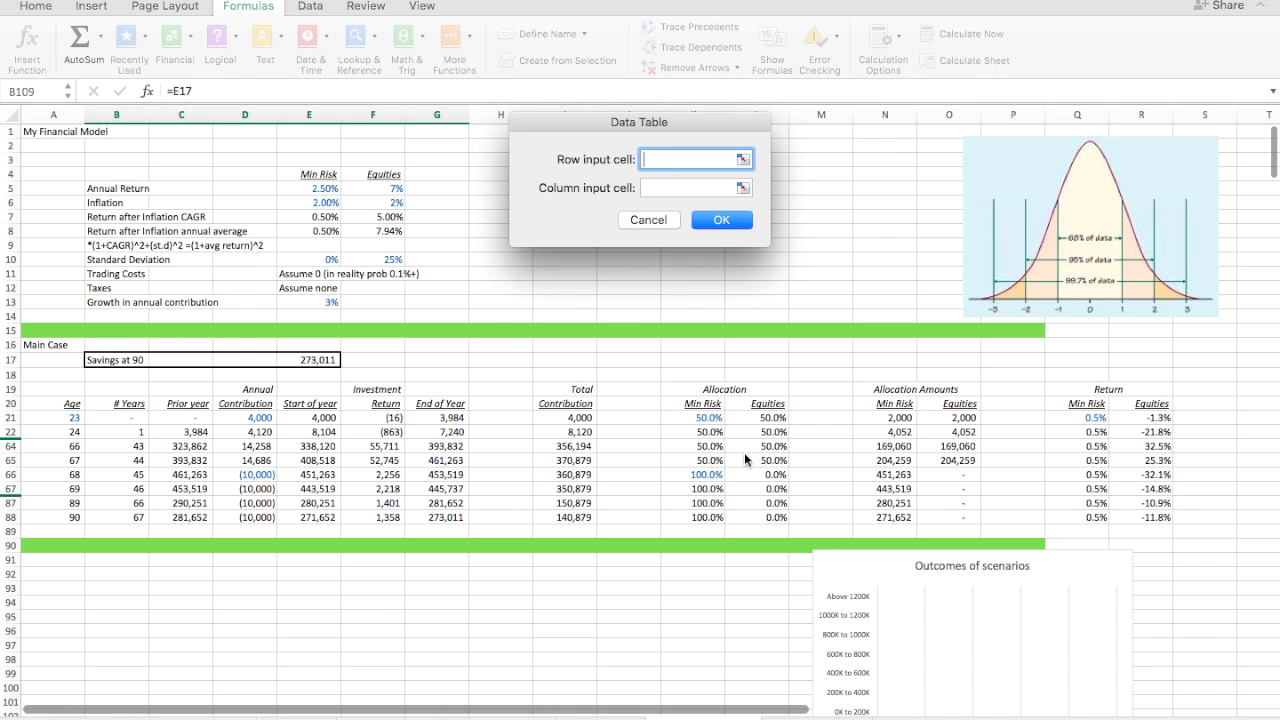
{"action": "left_click", "coordinate": [706, 418]}
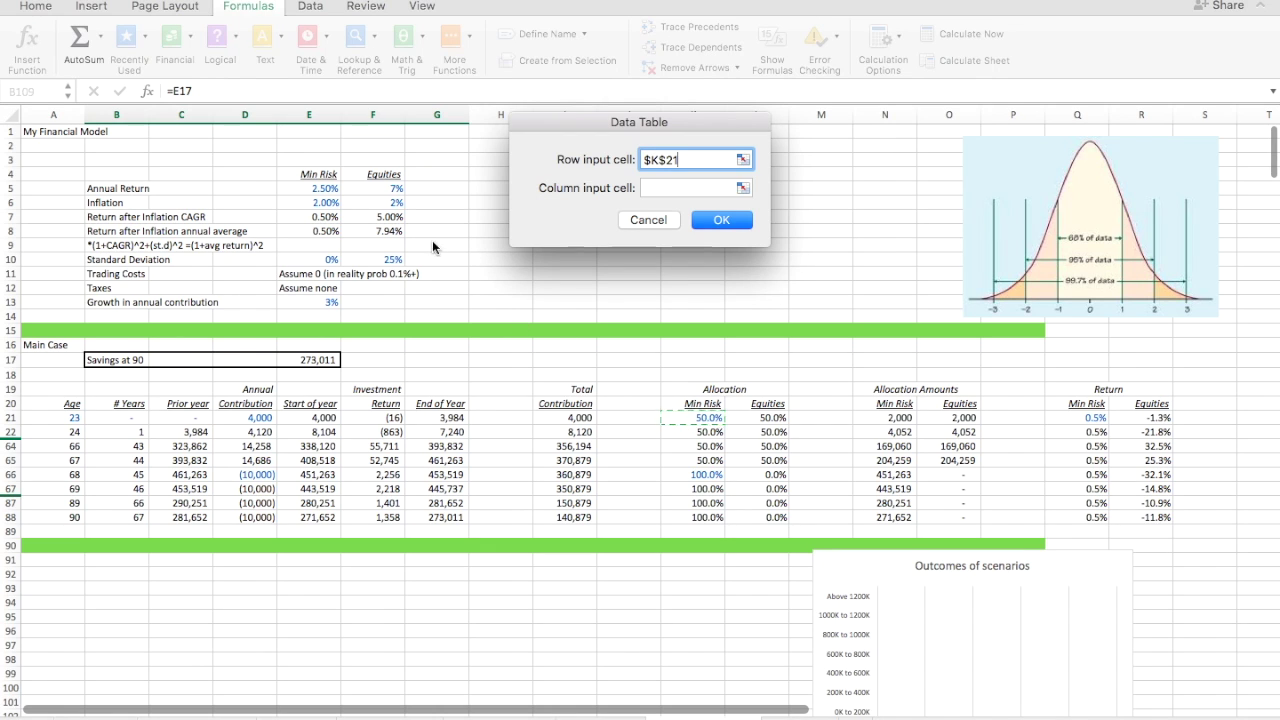
{"action": "key", "text": "Tab"}
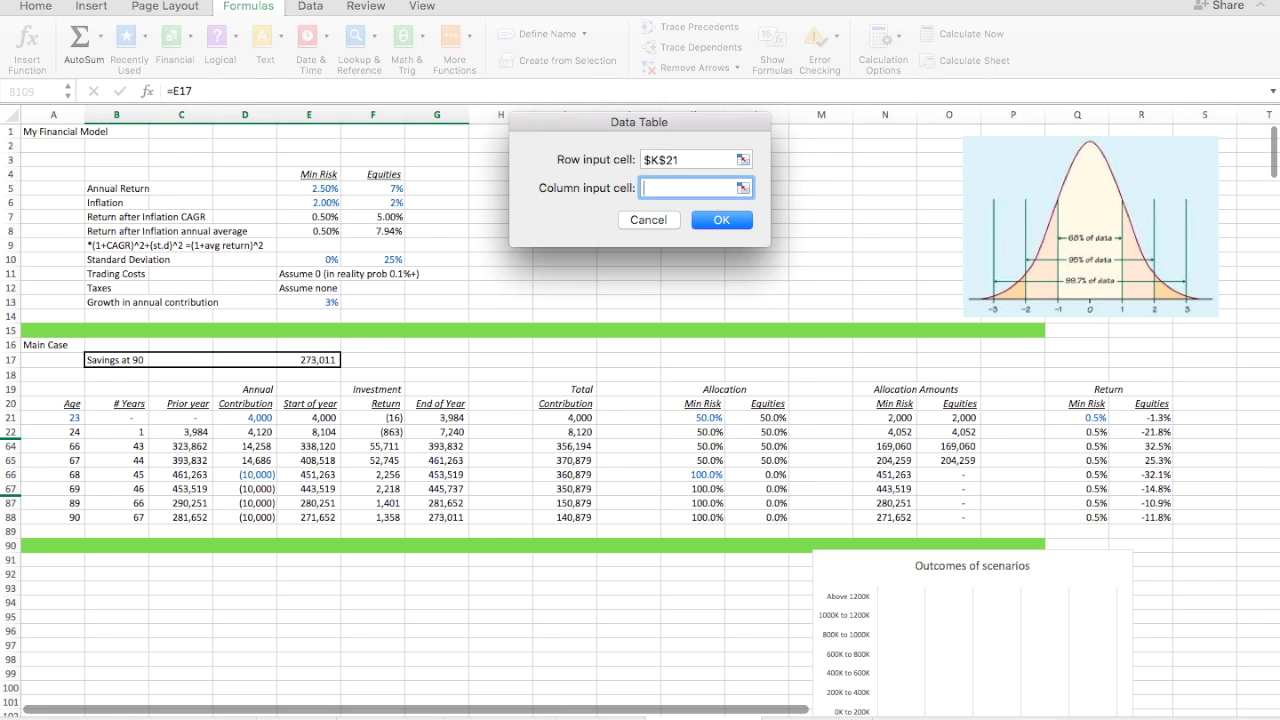
{"action": "left_click", "coordinate": [370, 262]}
{"action": "left_click", "coordinate": [724, 221]}
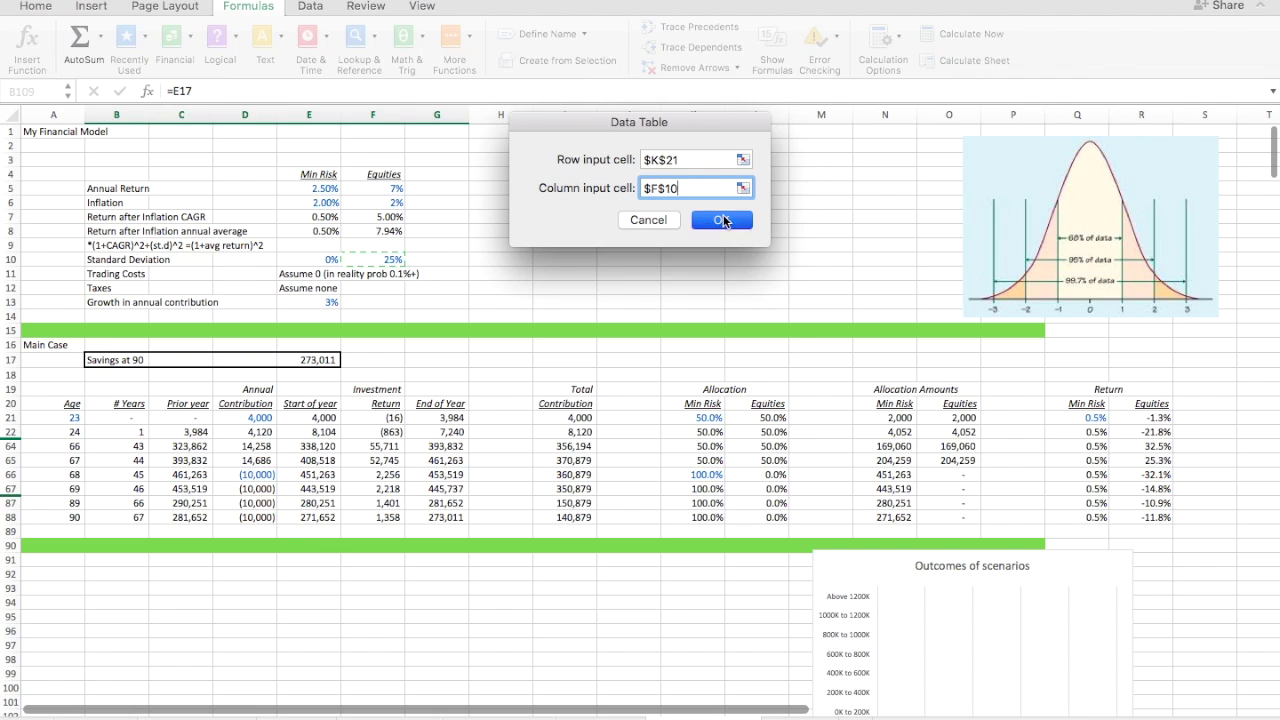
{"action": "scroll", "coordinate": [314, 586], "scroll_direction": "down", "scroll_amount": 5}
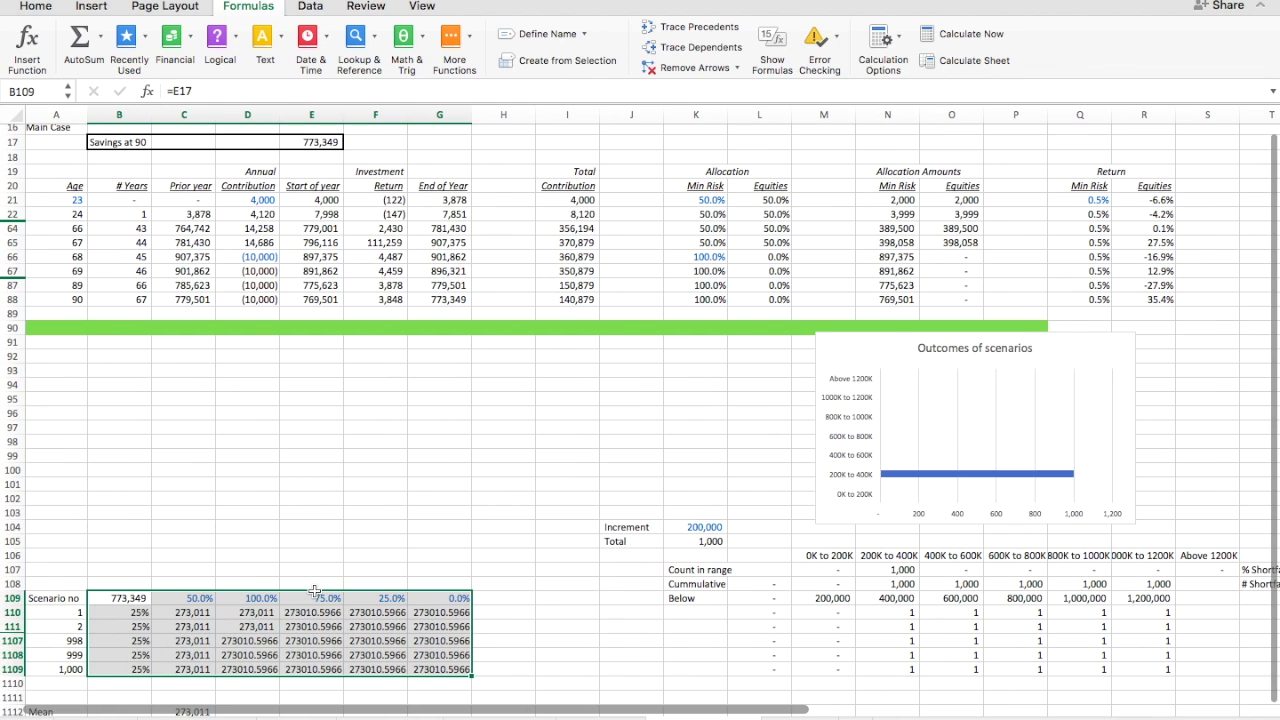
{"action": "left_click", "coordinate": [966, 34]}
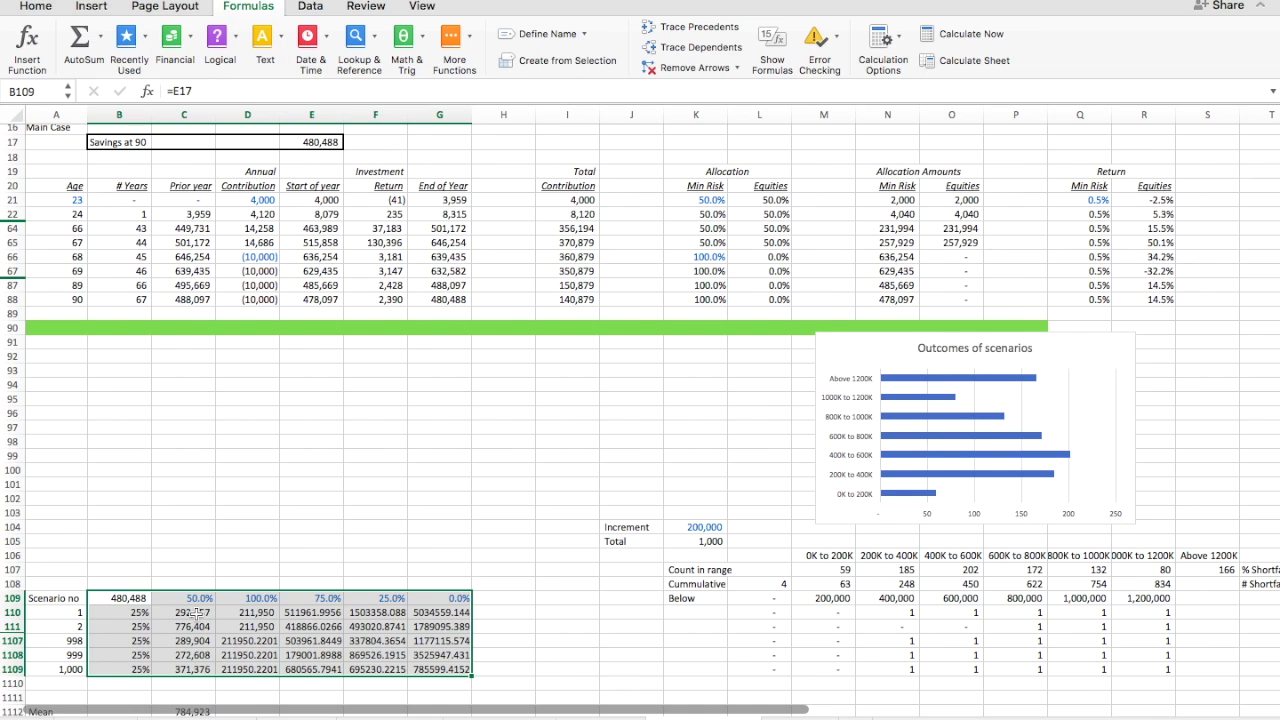
- Paste Special Formats onto C110:G1109 to give all results comma whole-number formatting
{"action": "left_click", "coordinate": [196, 612]}
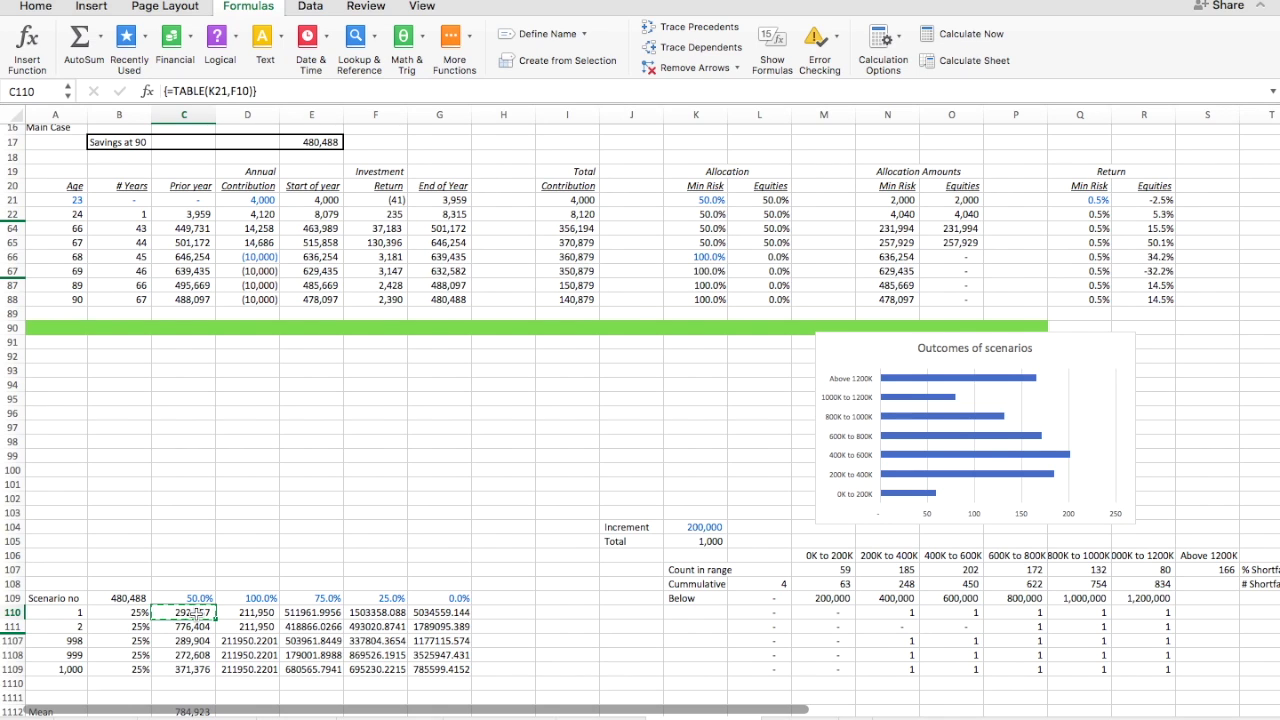
{"action": "left_click_drag", "start_coordinate": [196, 612], "coordinate": [440, 668]}
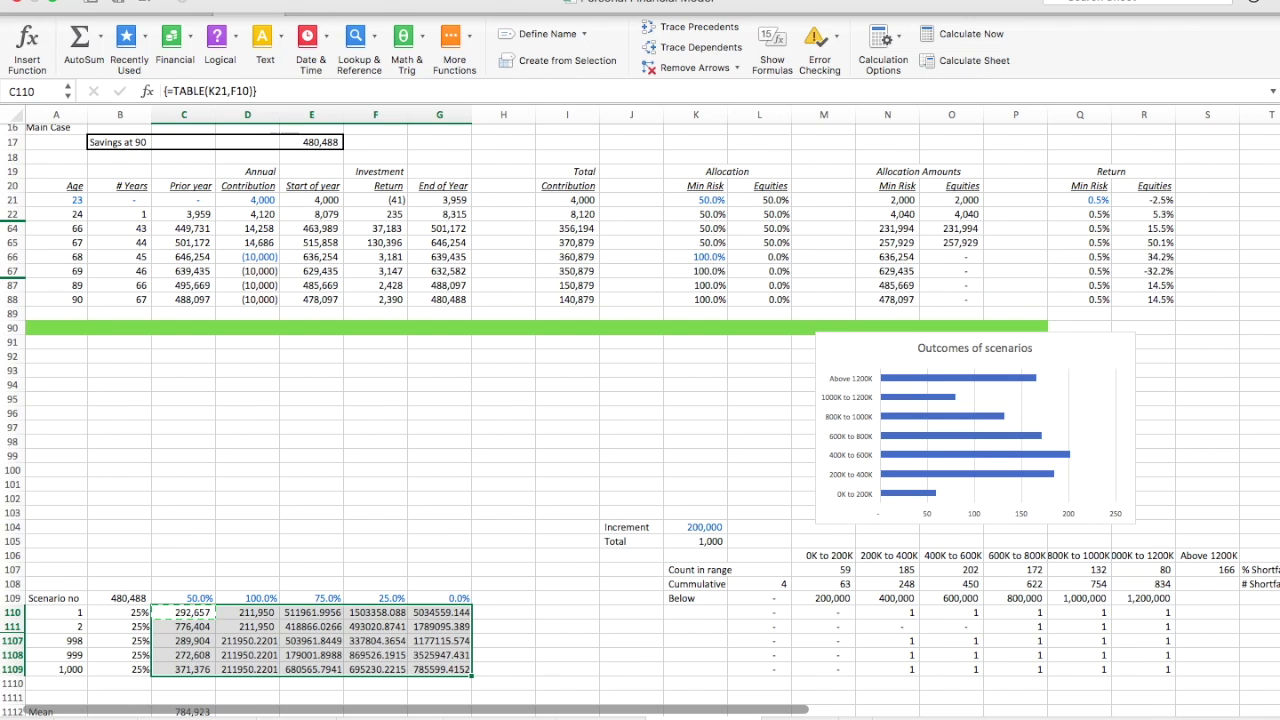
{"action": "left_click", "coordinate": [145, 2]}
{"action": "left_click", "coordinate": [195, 96]}
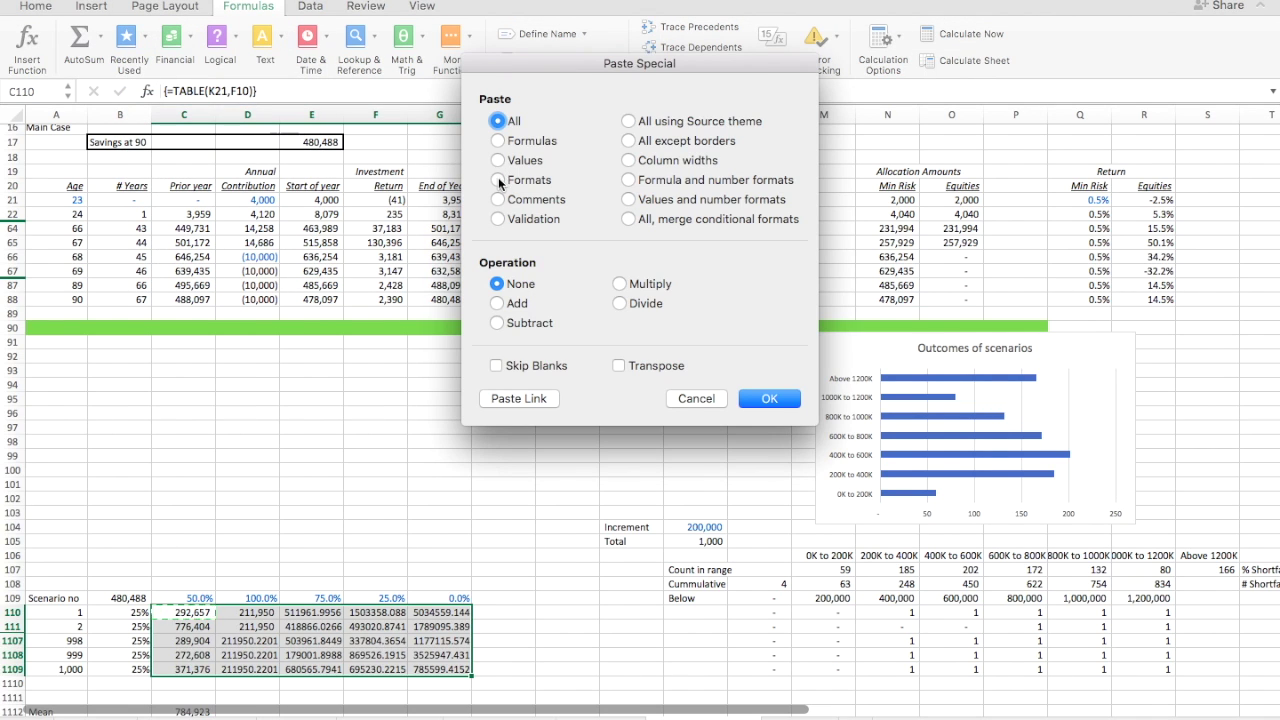
{"action": "left_click", "coordinate": [498, 180]}
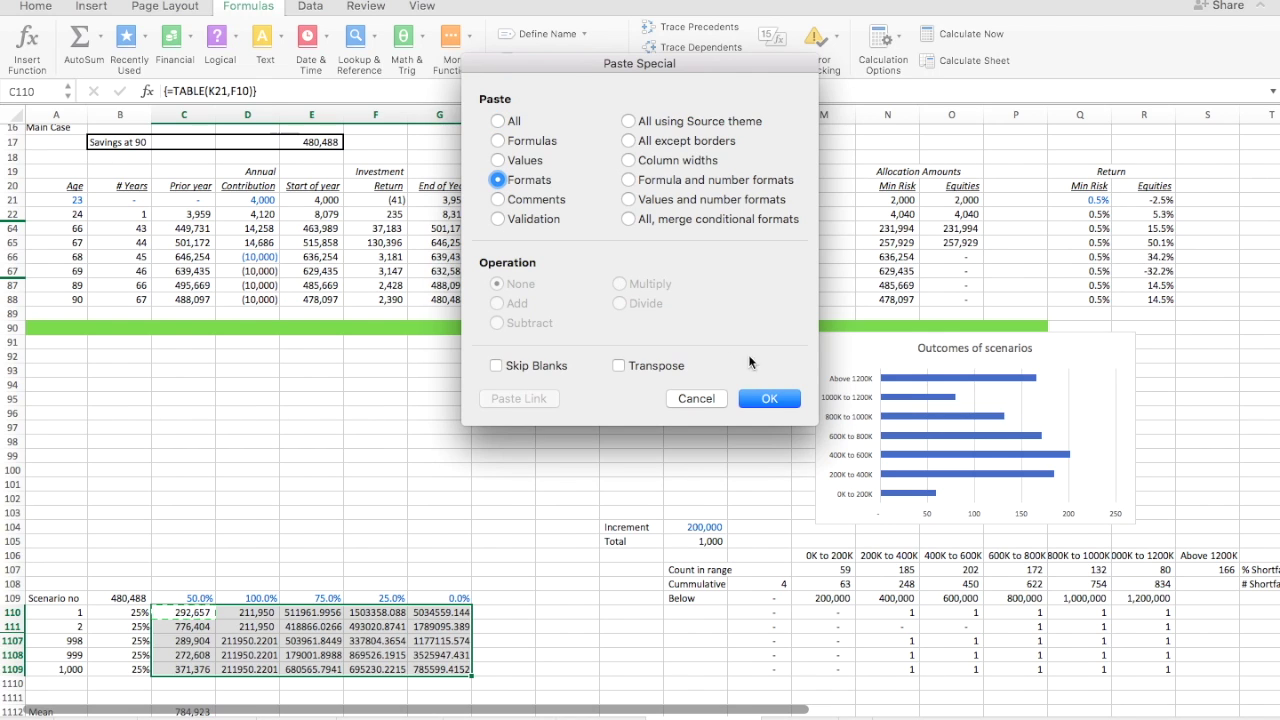
{"action": "left_click", "coordinate": [768, 400]}
{"action": "left_click", "coordinate": [260, 654]}
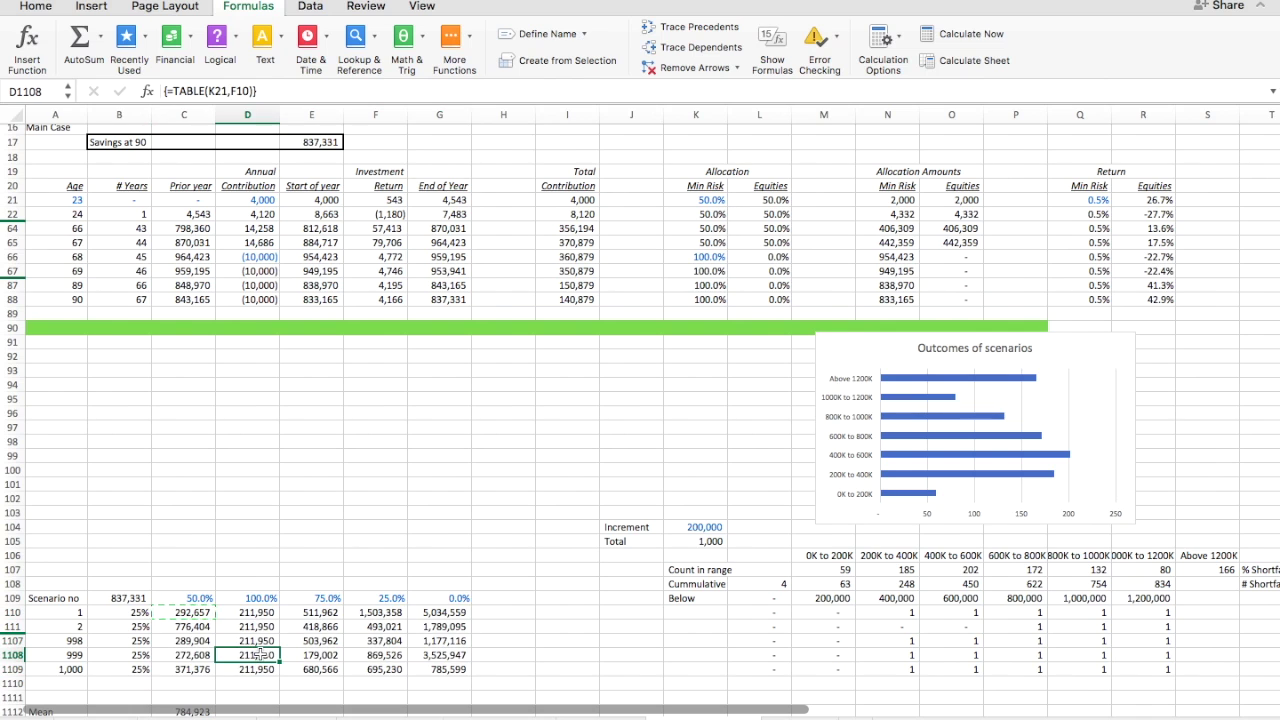
{"action": "scroll", "coordinate": [260, 654], "scroll_direction": "down", "scroll_amount": 2}
- Copy the Mean–Min formulas from C1112:C1115 across columns D to G
{"action": "key", "text": "Up"}
{"action": "key", "text": "Up"}
{"action": "key", "text": "Up"}
{"action": "key", "text": "Up"}
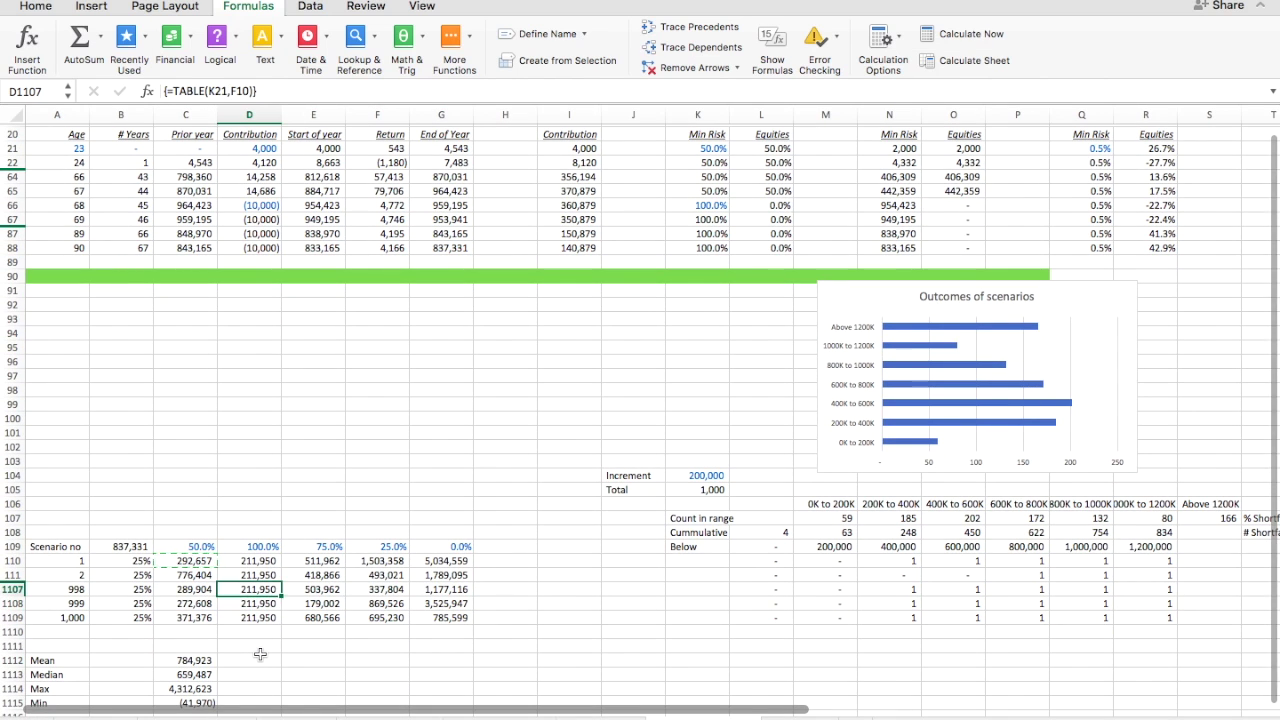
{"action": "key", "text": "shift+Down"}
{"action": "key", "text": "shift+Down"}
{"action": "key", "text": "shift+Down"}
{"action": "key", "text": "shift+Down"}
{"action": "key", "text": "shift+Down"}
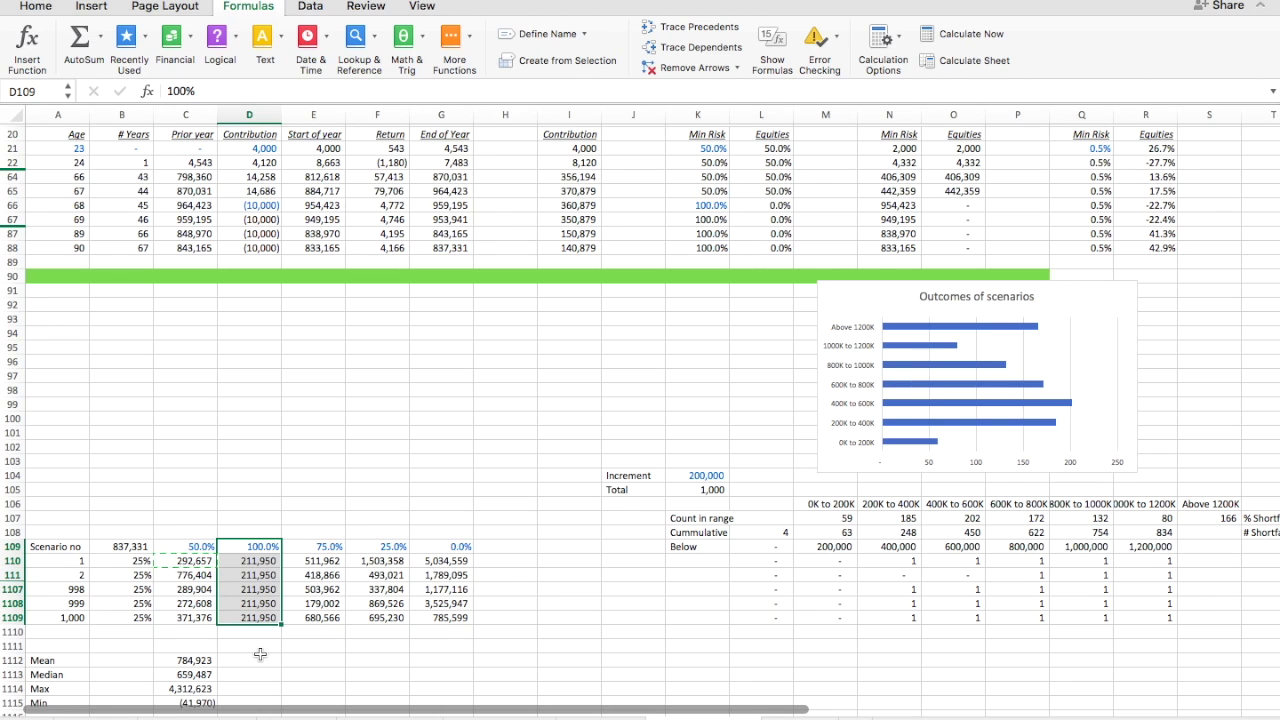
{"action": "key", "text": "Down"}
{"action": "key", "text": "Down"}
{"action": "key", "text": "Down"}
{"action": "key", "text": "Down"}
{"action": "key", "text": "Down"}
{"action": "key", "text": "Down"}
{"action": "key", "text": "Left"}
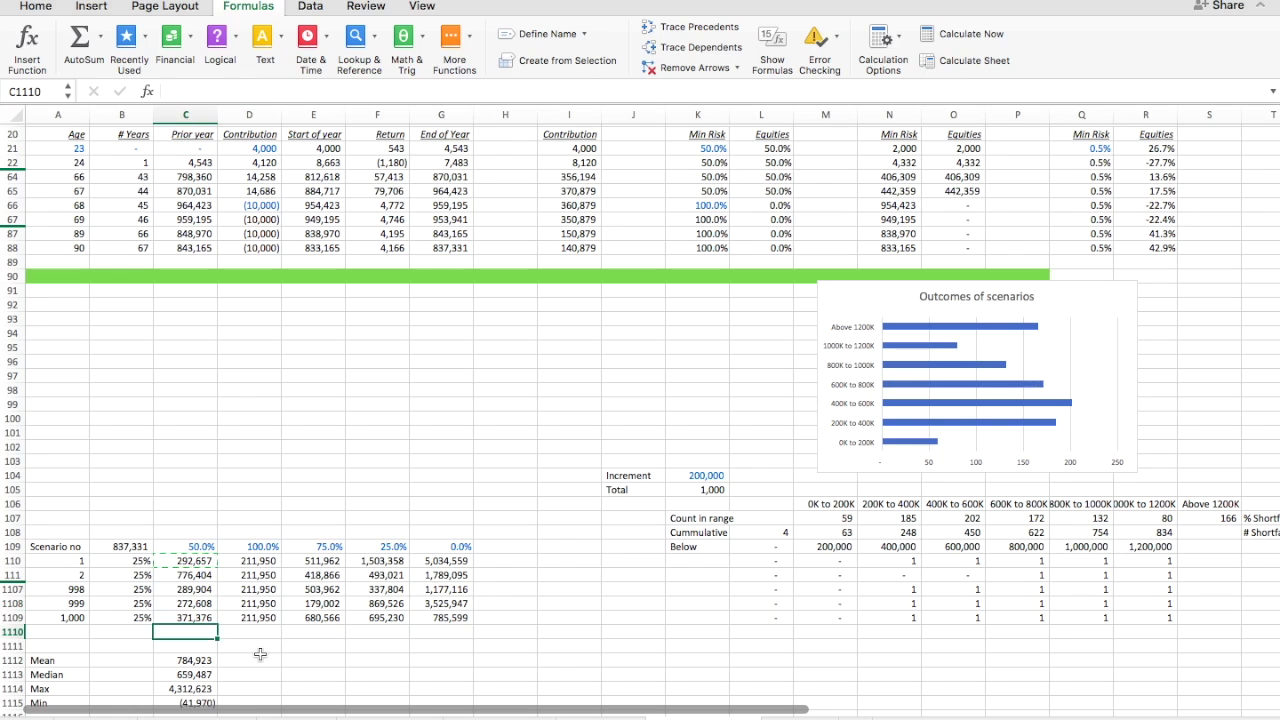
{"action": "key", "text": "Down"}
{"action": "key", "text": "Down"}
{"action": "key", "text": "shift+Down"}
{"action": "key", "text": "shift+Down"}
{"action": "key", "text": "shift+Down"}
{"action": "key", "text": "ctrl+c"}
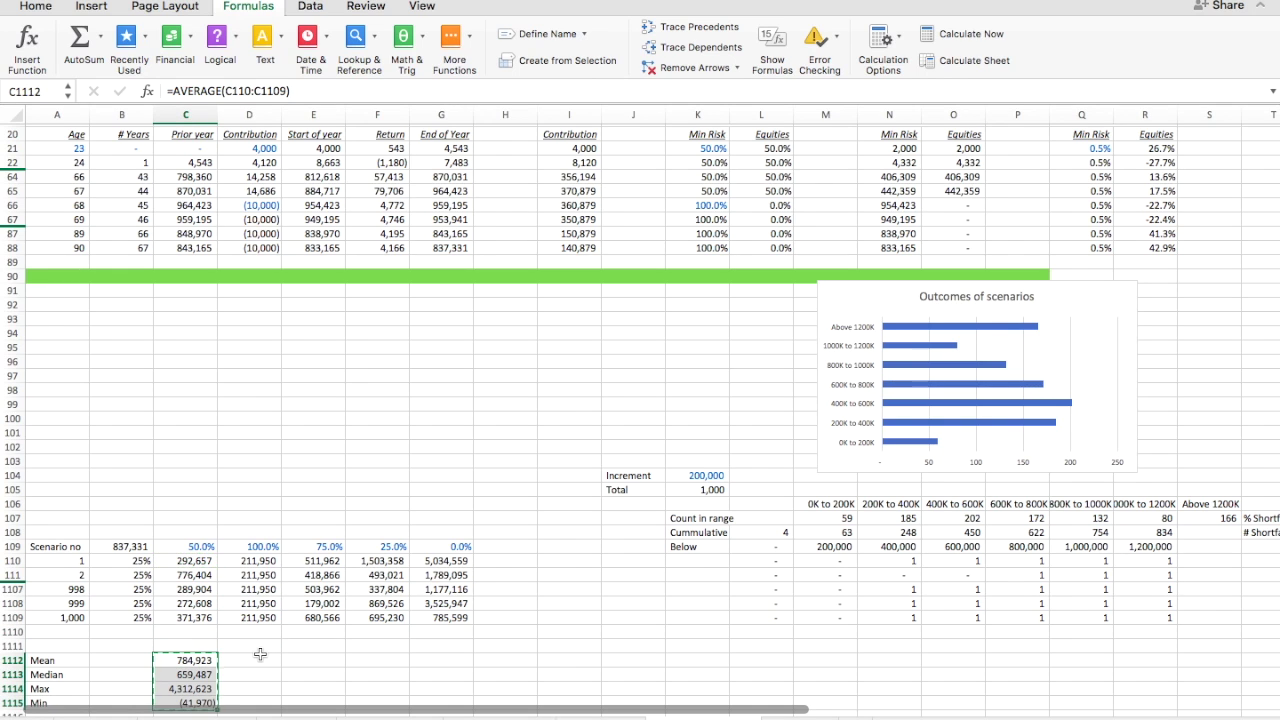
{"action": "key", "text": "shift+Right"}
{"action": "key", "text": "shift+Right"}
{"action": "key", "text": "shift+Right"}
{"action": "key", "text": "shift+Right"}
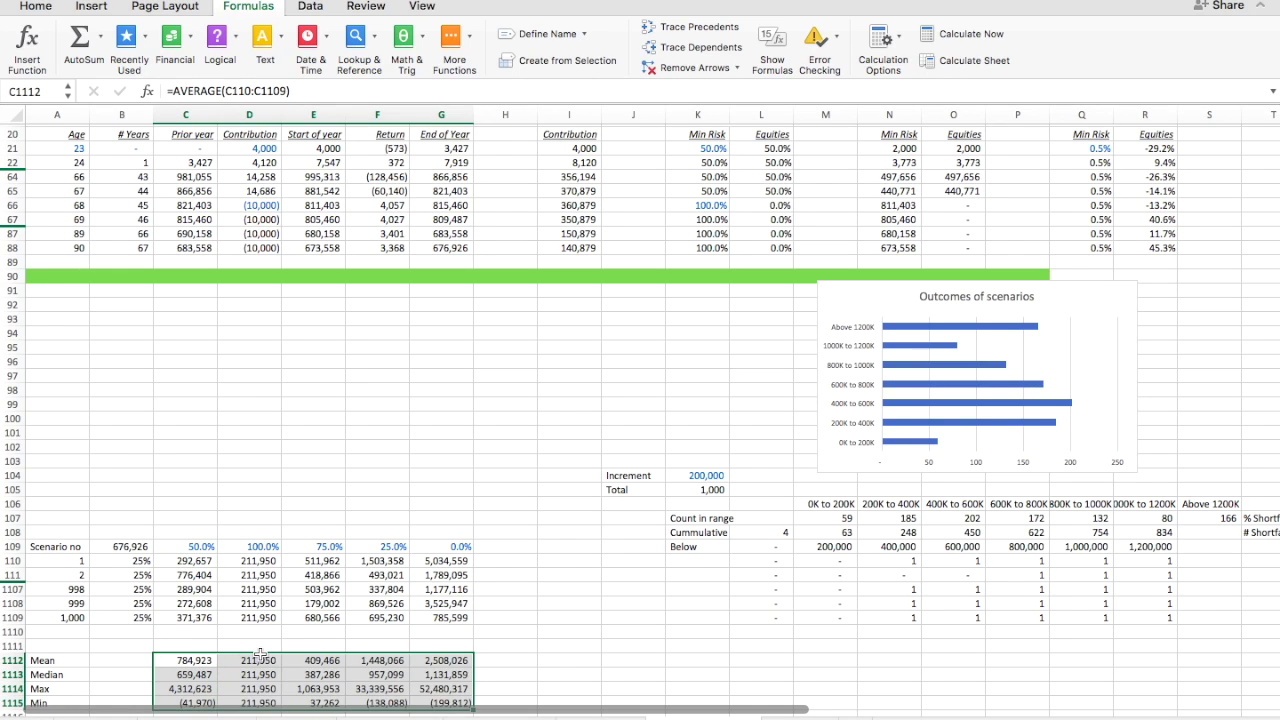
- Review the Max, Min and Median formulas and their results across the allocation columns
{"action": "key", "text": "Down"}
{"action": "key", "text": "Down"}
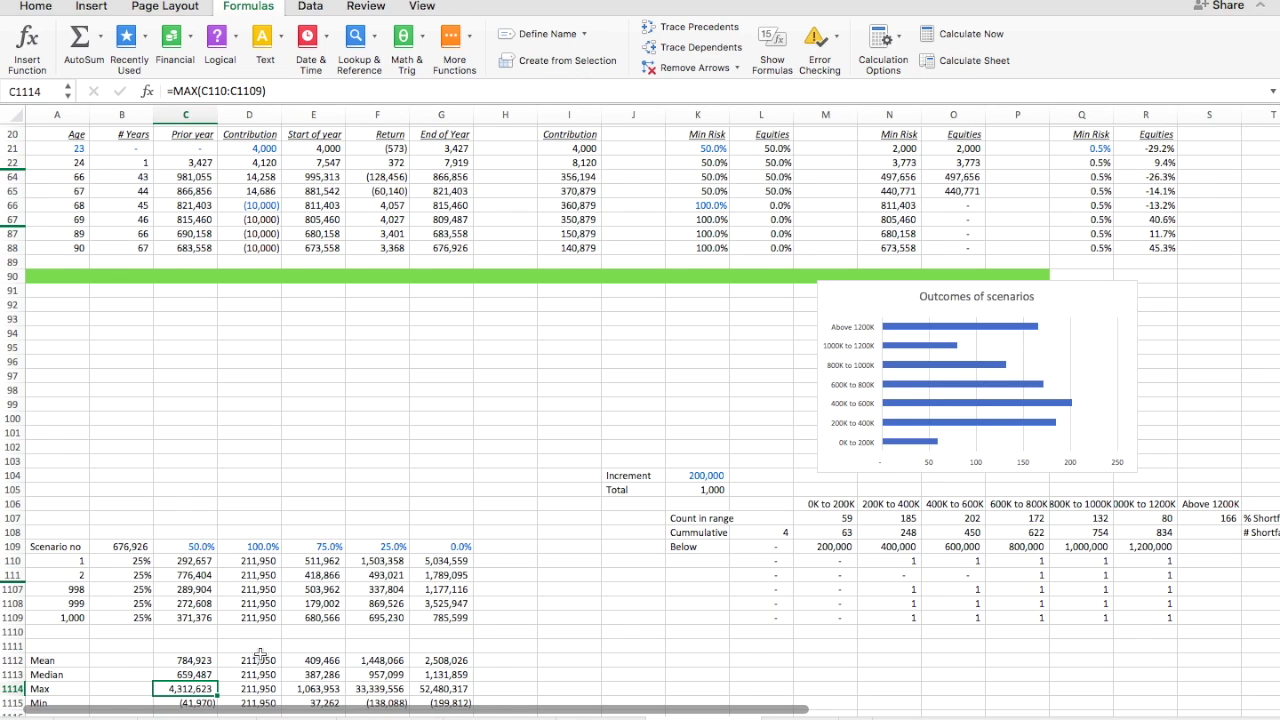
{"action": "scroll", "coordinate": [259, 655], "scroll_direction": "down", "scroll_amount": 2}
{"action": "key", "text": "Right"}
{"action": "key", "text": "Right"}
{"action": "key", "text": "Right"}
{"action": "key", "text": "Right"}
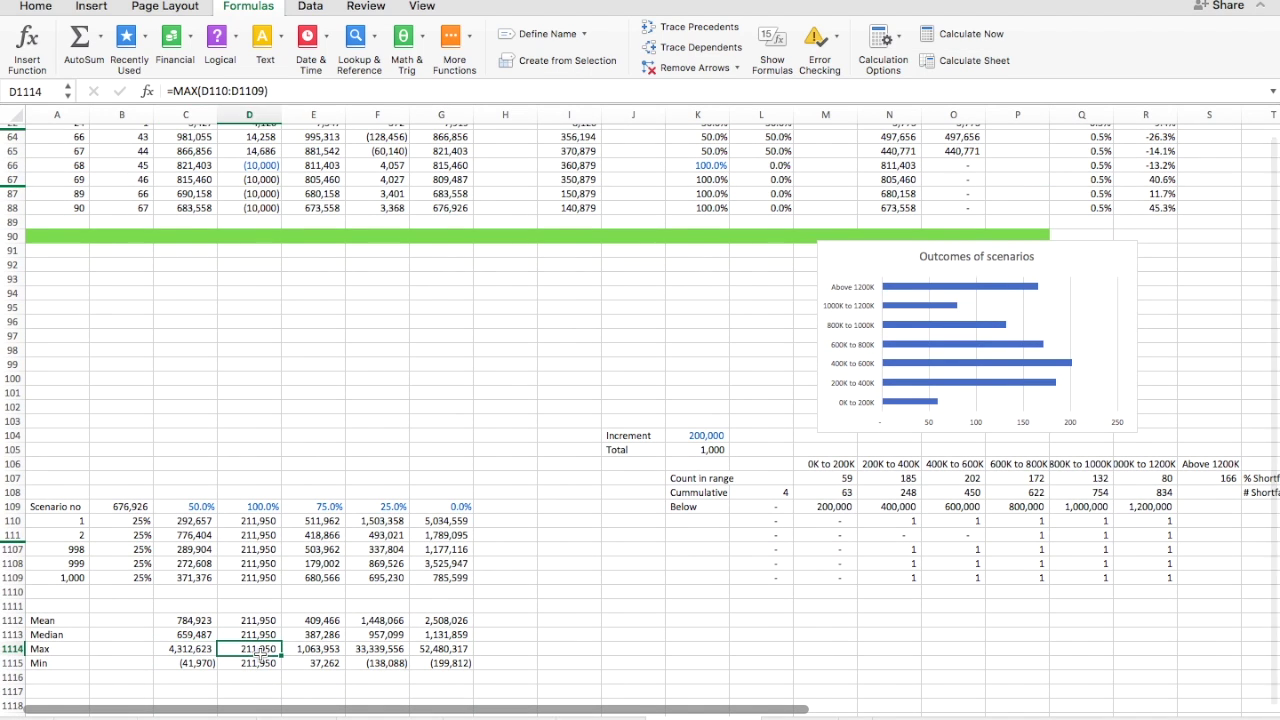
{"action": "key", "text": "Left"}
{"action": "key", "text": "Left"}
{"action": "key", "text": "Left"}
{"action": "key", "text": "Left"}
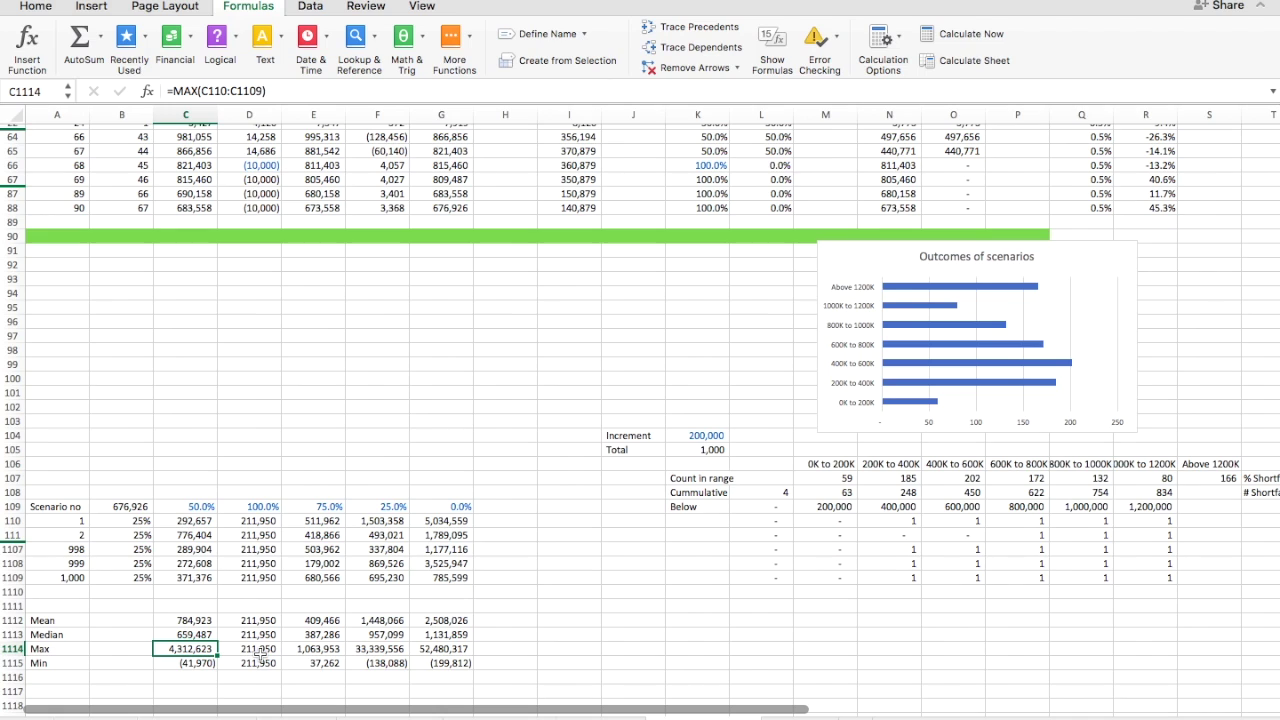
{"action": "key", "text": "Down"}
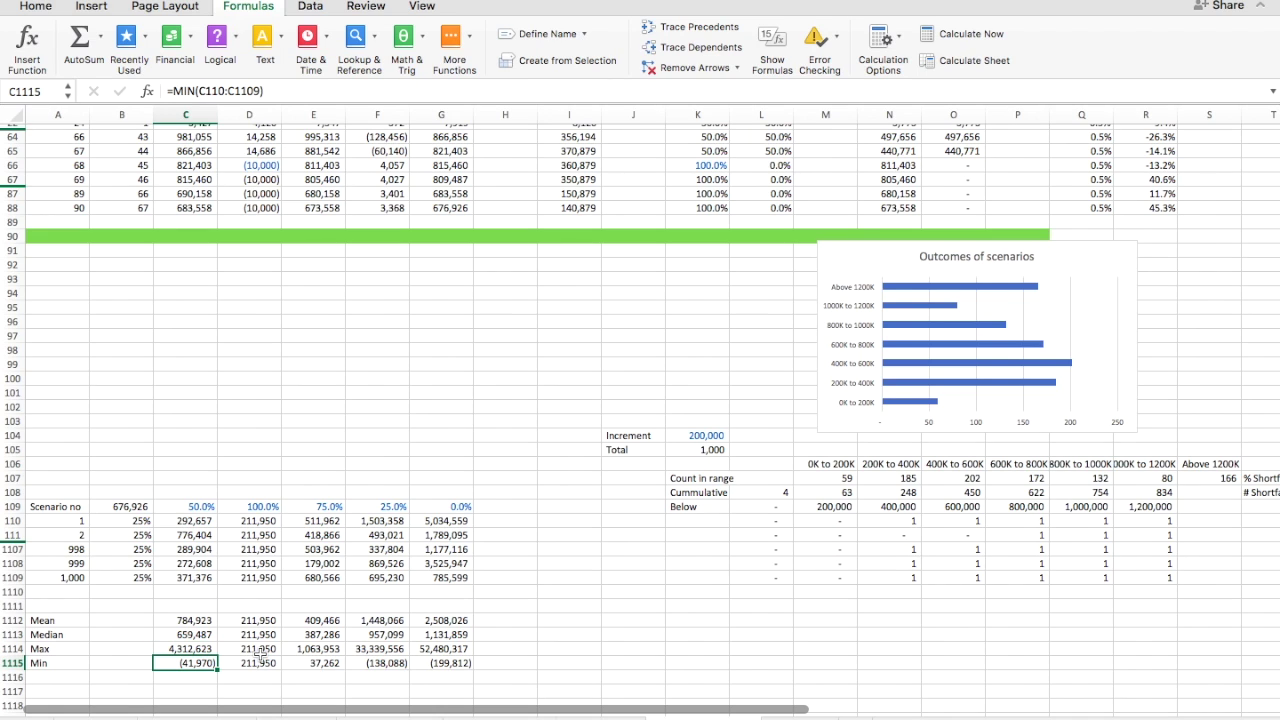
{"action": "key", "text": "Up"}
{"action": "key", "text": "Up"}
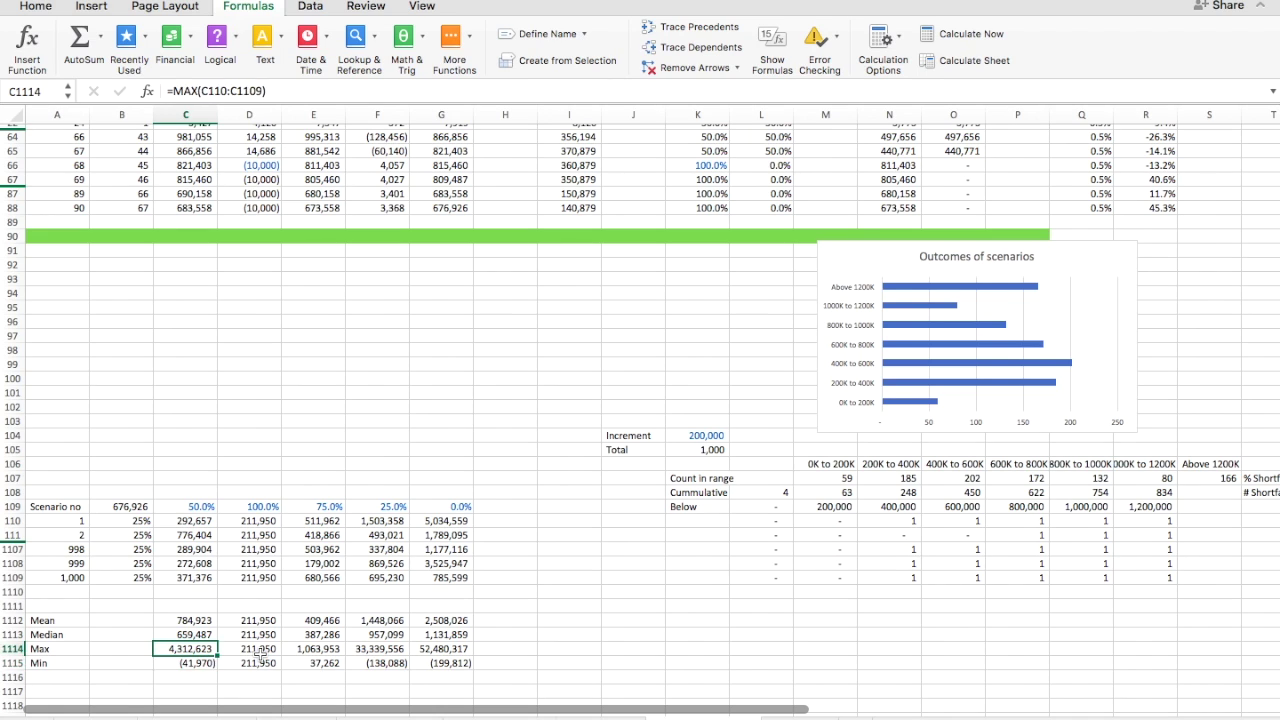
{"action": "key", "text": "shift+Right"}
{"action": "key", "text": "shift+Right"}
{"action": "key", "text": "shift+Right"}
{"action": "key", "text": "shift+Right"}
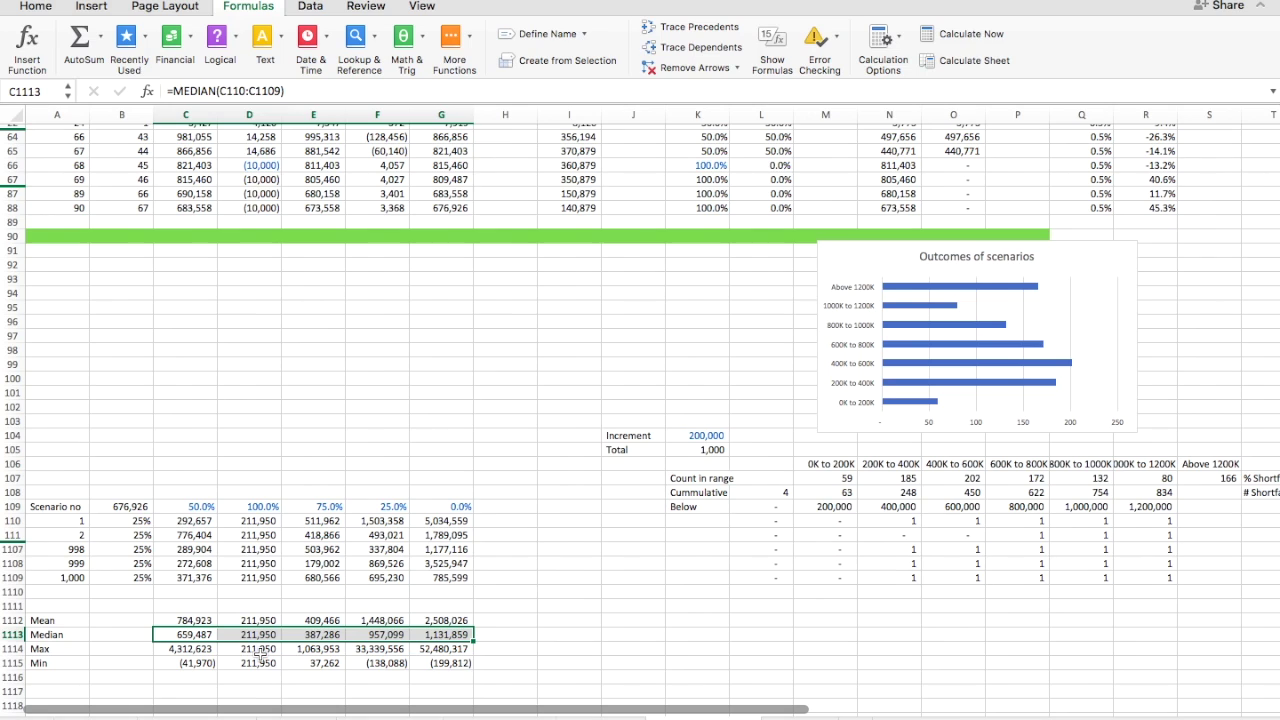
{"action": "key", "text": "Down"}
{"action": "key", "text": "Down"}
{"action": "key", "text": "Down"}
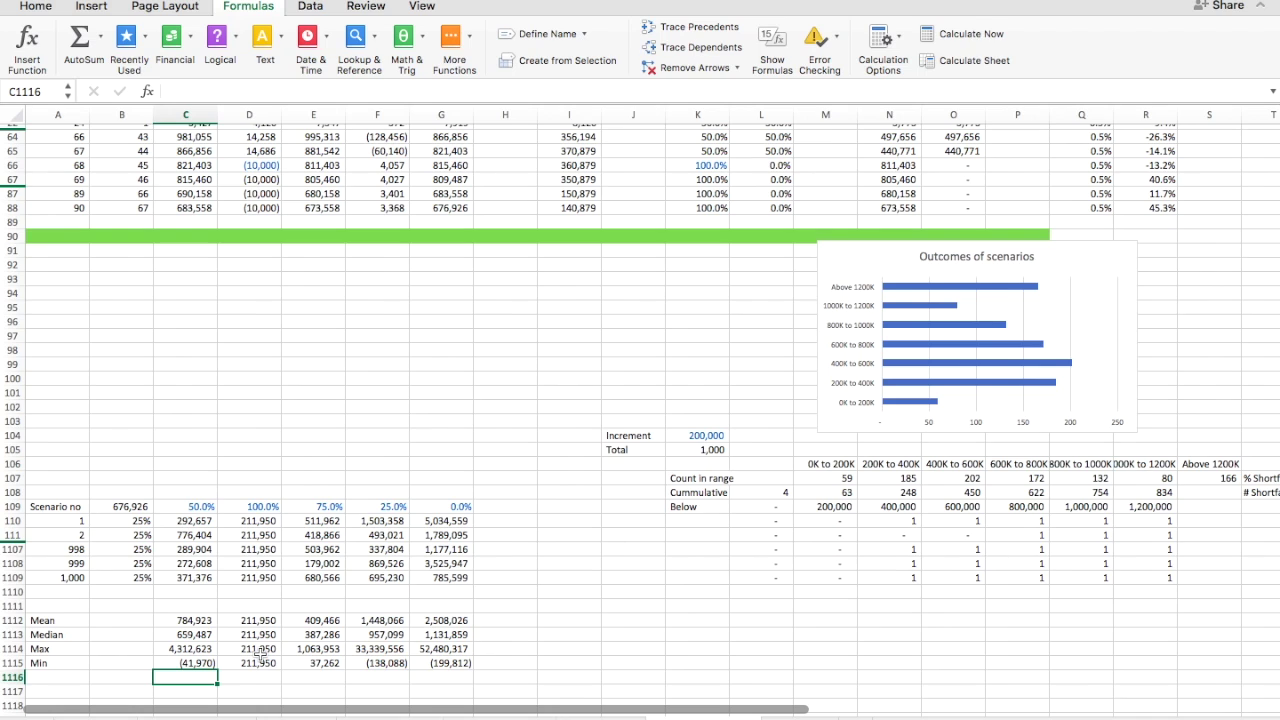
{"action": "key", "text": "Up"}
{"action": "key", "text": "super+Up"}
{"action": "key", "text": "super+Up"}
{"action": "key", "text": "super+Up"}
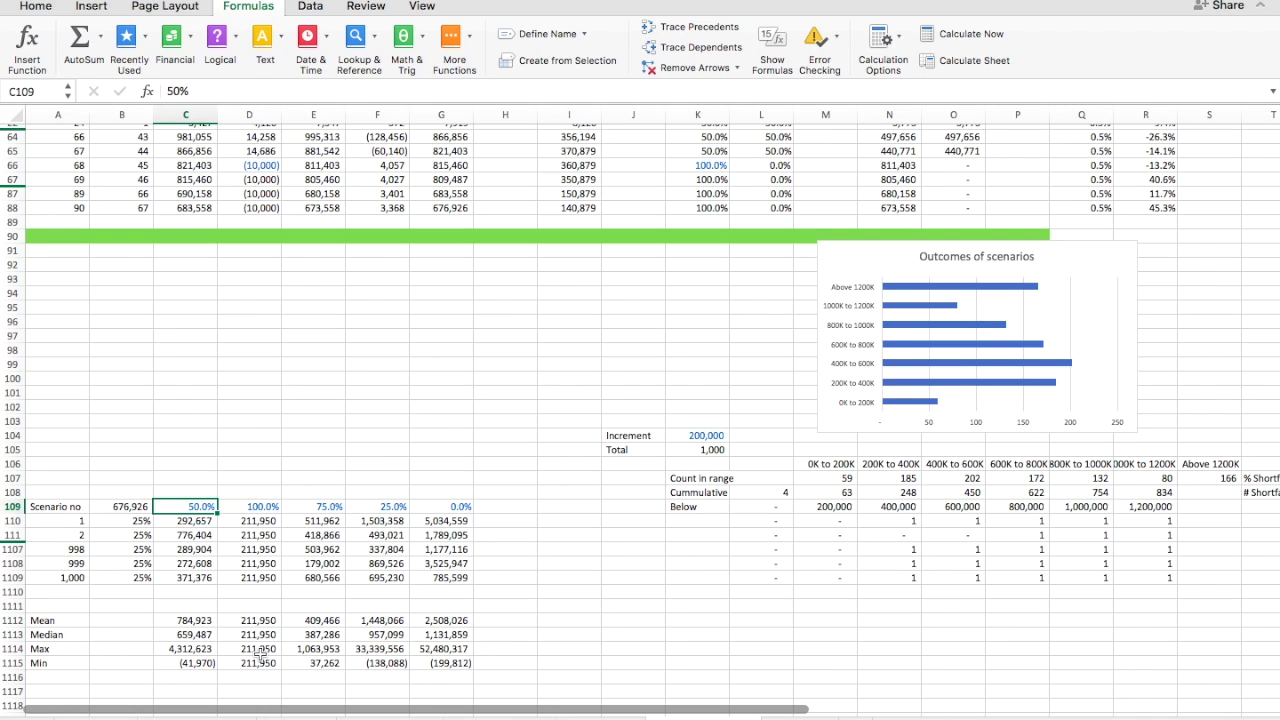
- Enter 5.0% in B1116 as the percentile level
{"action": "key", "text": "super+c"}
{"action": "key", "text": "Down"}
{"action": "key", "text": "super+Down"}
{"action": "key", "text": "super+Down"}
{"action": "key", "text": "Down"}
{"action": "key", "text": "Down"}
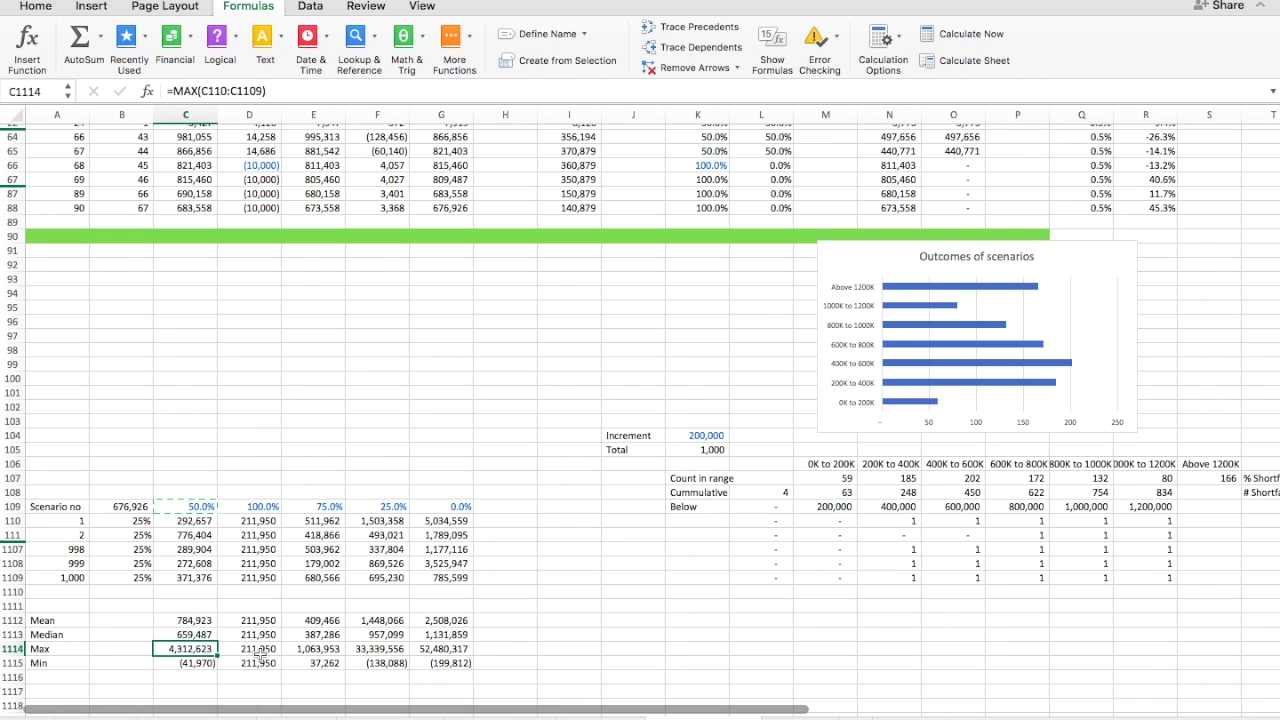
{"action": "key", "text": "Down"}
{"action": "key", "text": "Down"}
{"action": "key", "text": "Left"}
{"action": "key", "text": "super+v"}
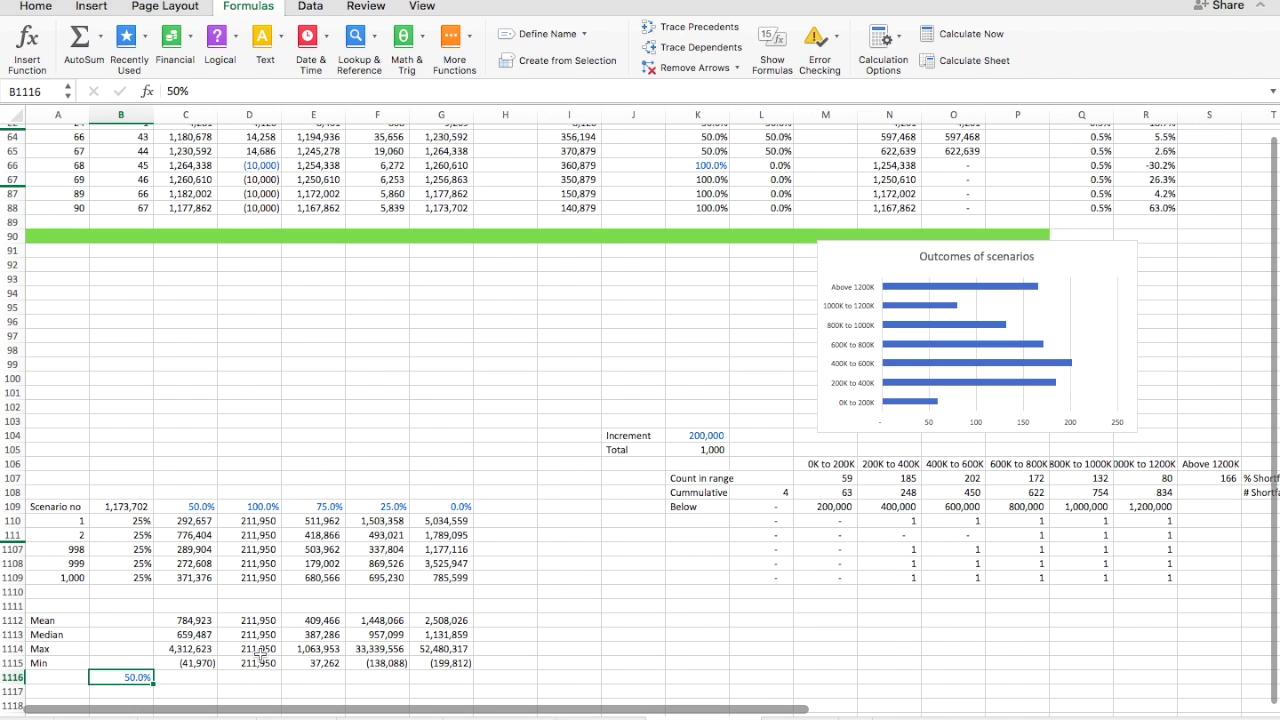
{"action": "type", "text": "5"}
{"action": "key", "text": "Tab"}
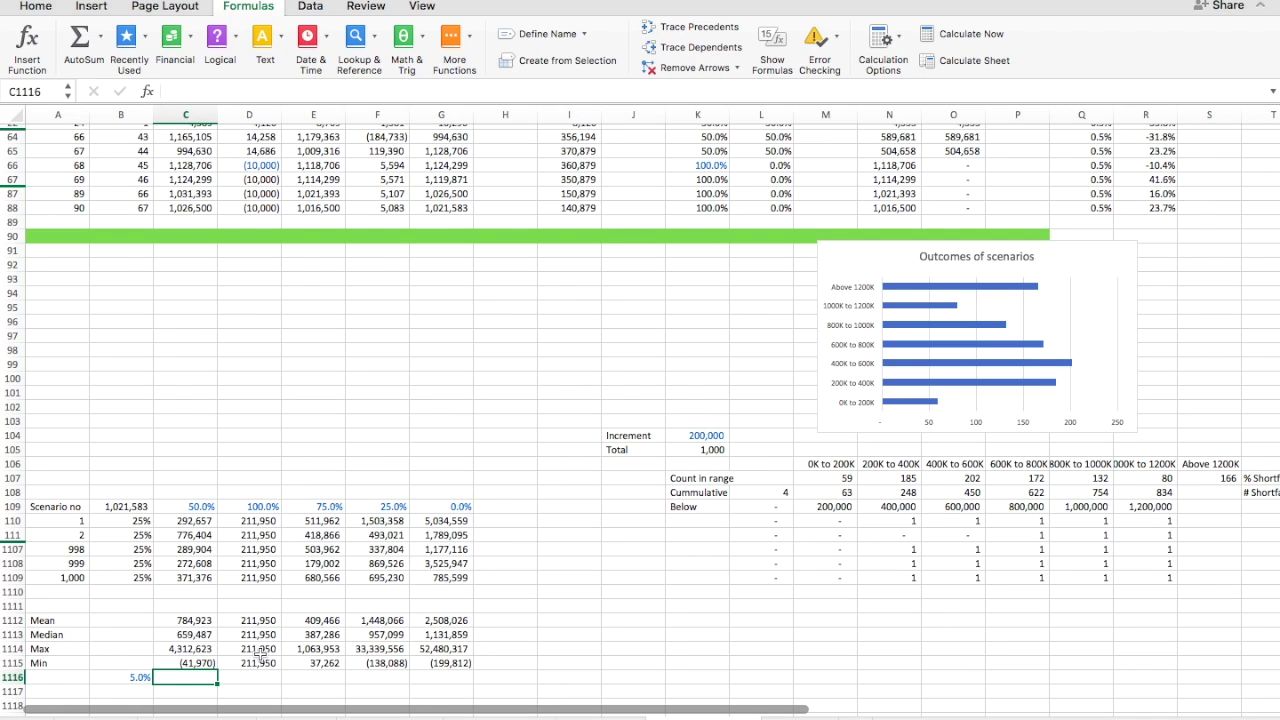
- Enter a PERCENTILE.INC formula in C1116 over C110:C1109 using B1116
{"action": "key", "text": "super+d"}
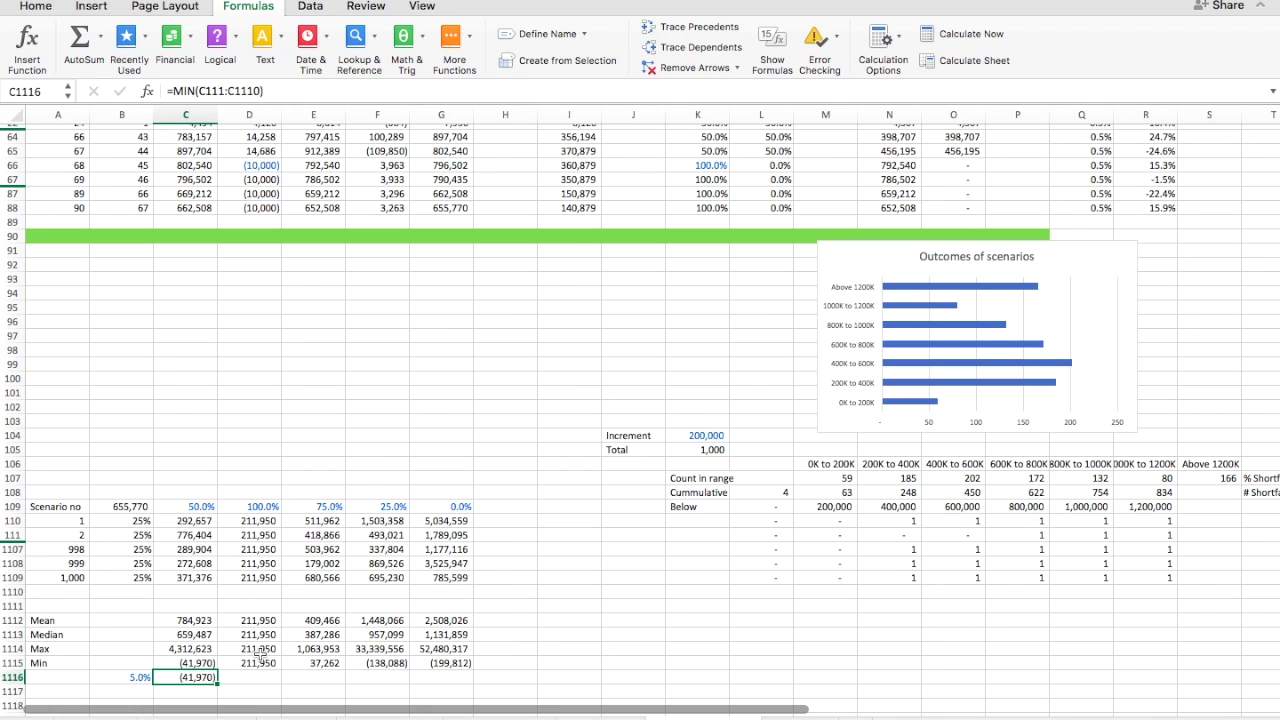
{"action": "type", "text": "="}
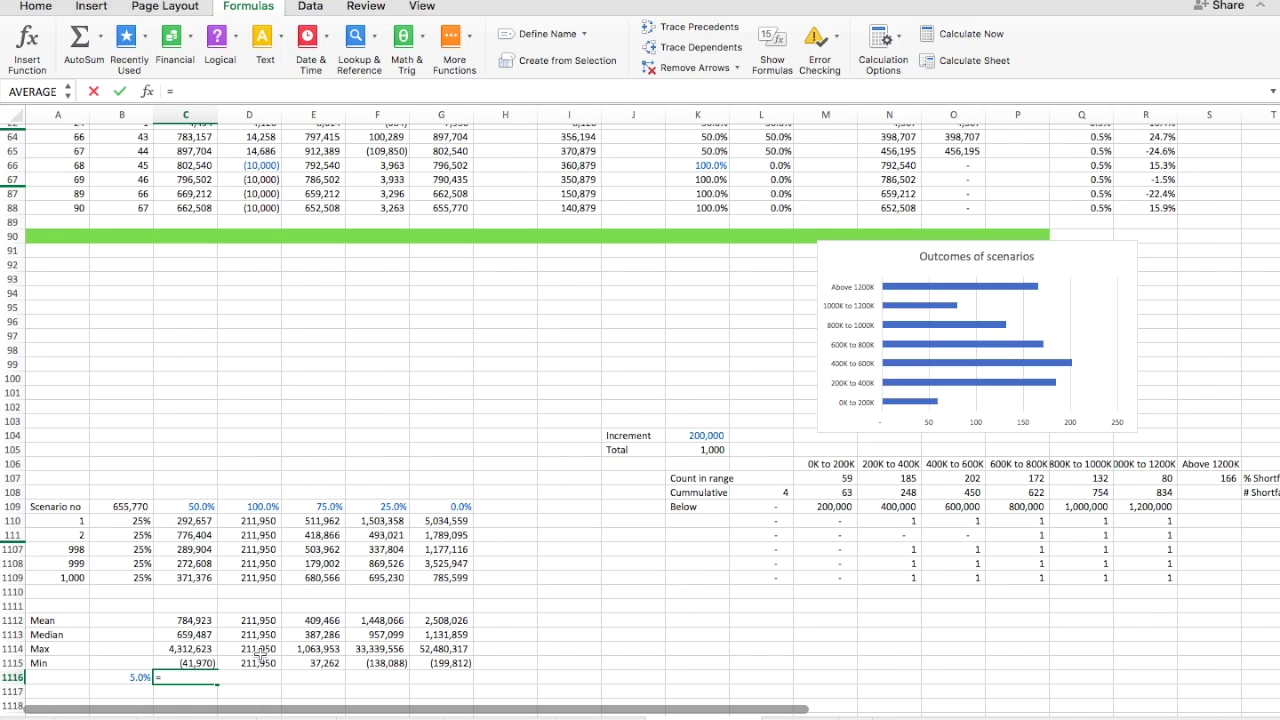
{"action": "type", "text": "percentia"}
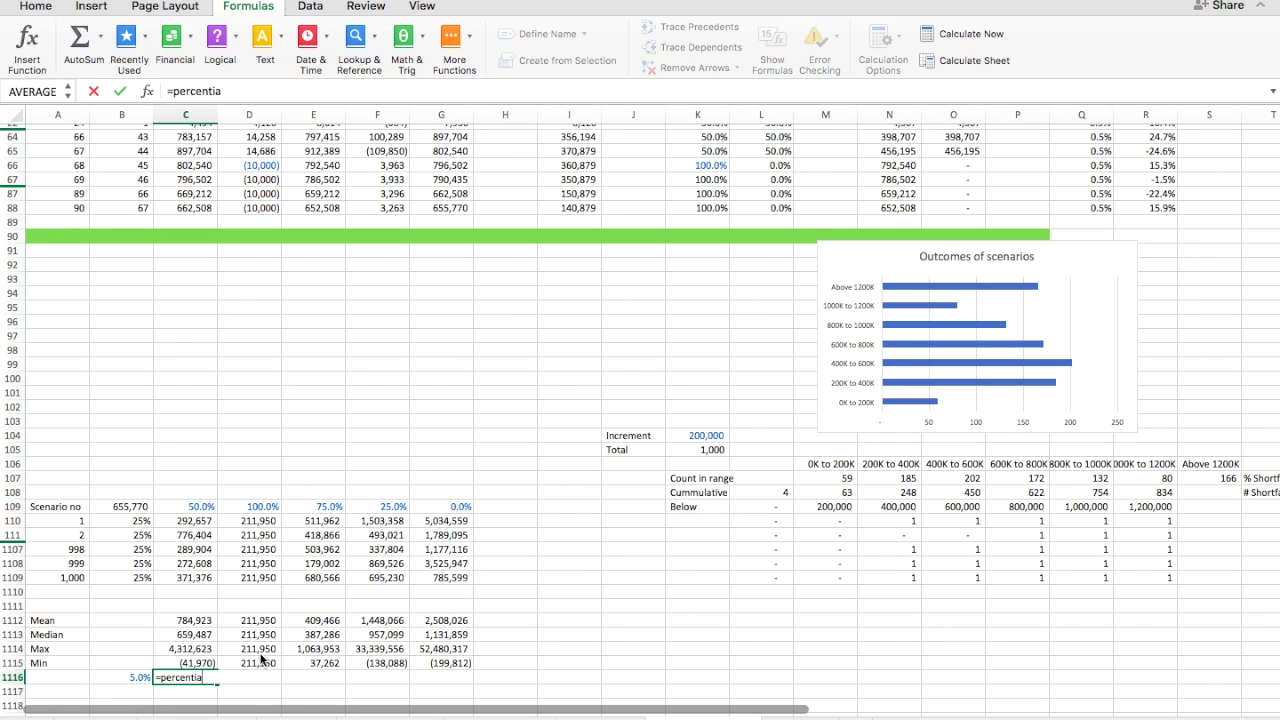
{"action": "key", "text": "BackSpace"}
{"action": "type", "text": "le"}
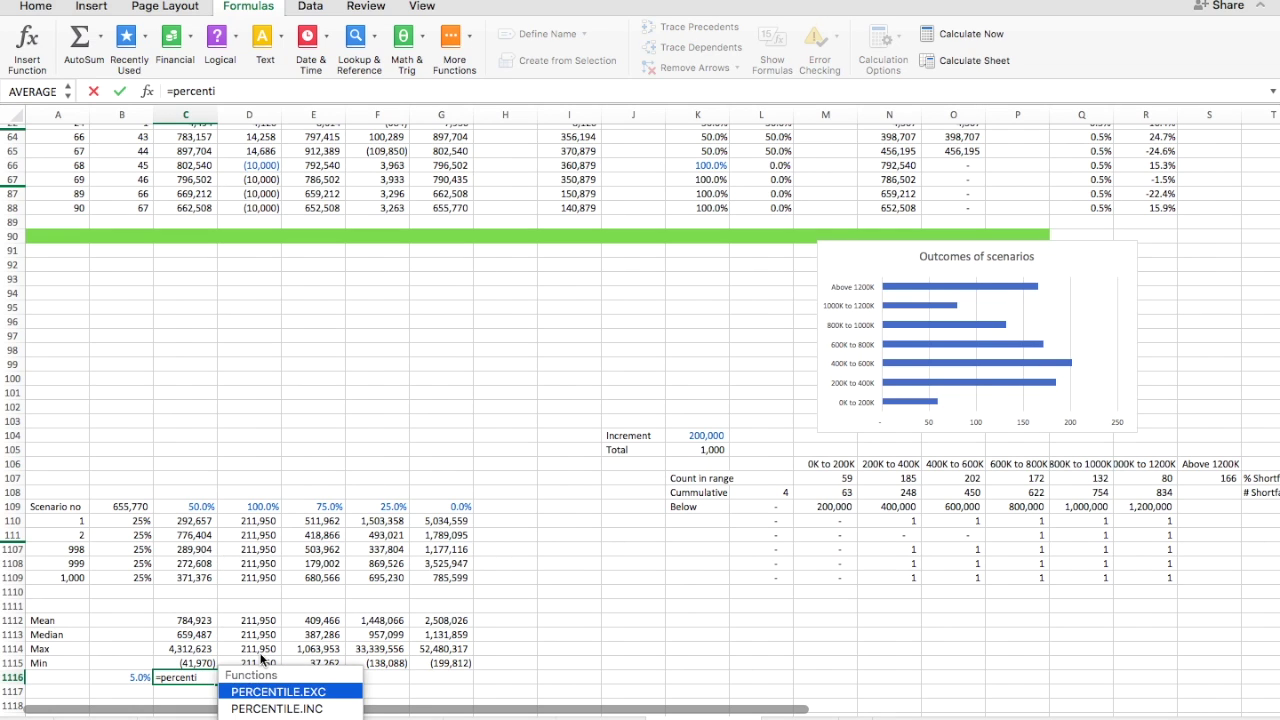
{"action": "type", "text": ".inc("}
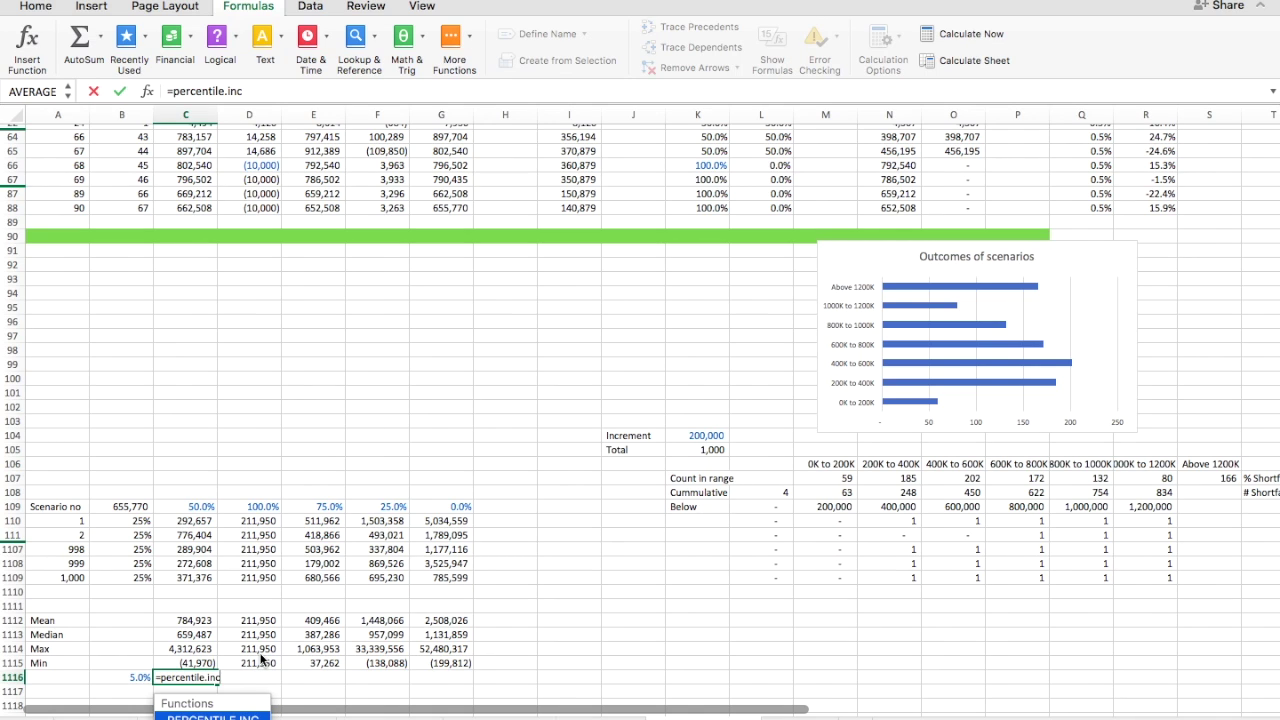
{"action": "key", "text": "Up"}
{"action": "key", "text": "Up"}
{"action": "key", "text": "Up"}
{"action": "key", "text": "Up"}
{"action": "key", "text": "Up"}
{"action": "key", "text": "Up"}
{"action": "key", "text": "Up"}
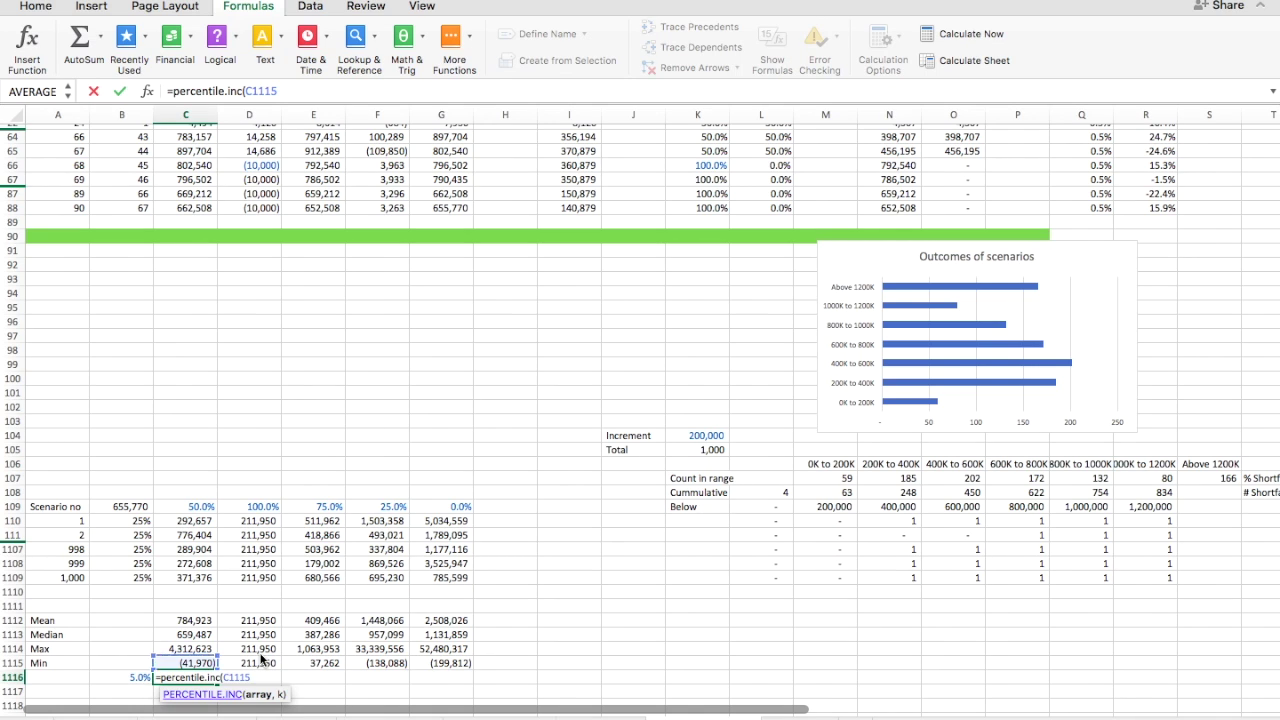
{"action": "key", "text": "shift+Up"}
{"action": "key", "text": "shift+Up"}
{"action": "key", "text": "shift+Up"}
{"action": "key", "text": "shift+Up"}
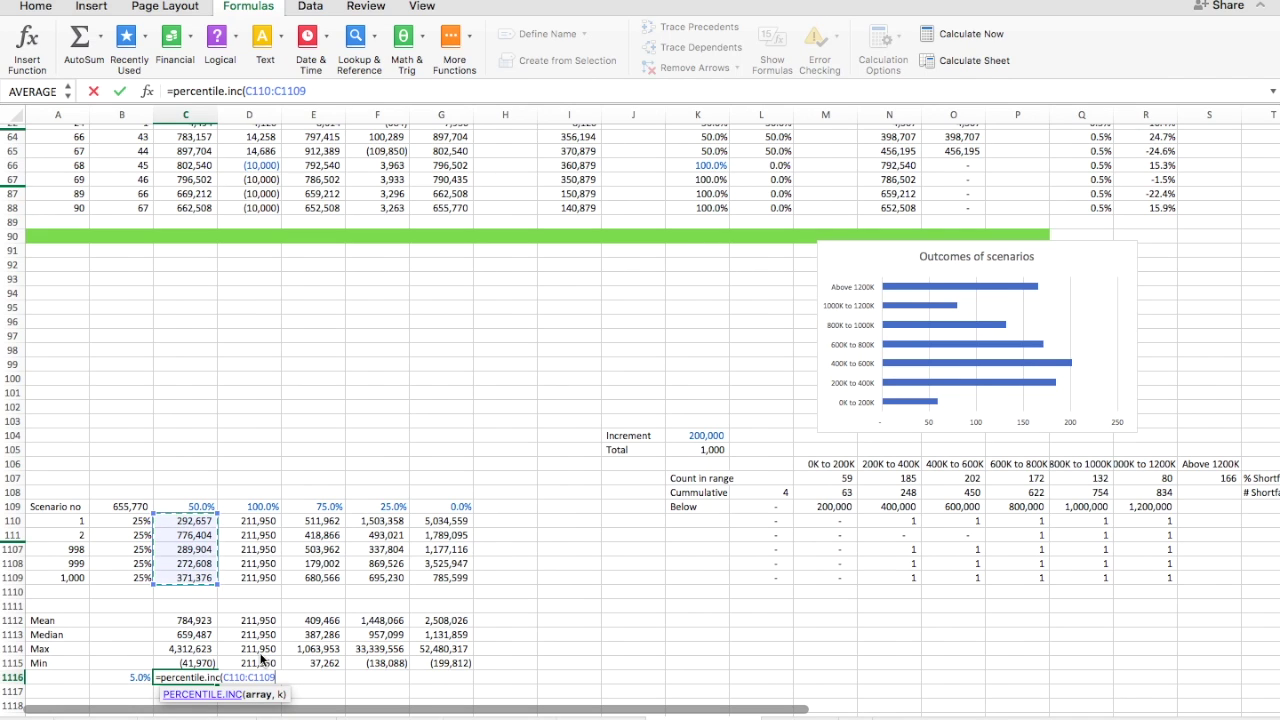
{"action": "type", "text": ","}
{"action": "left_click", "coordinate": [135, 678]}
{"action": "key", "text": "Return"}
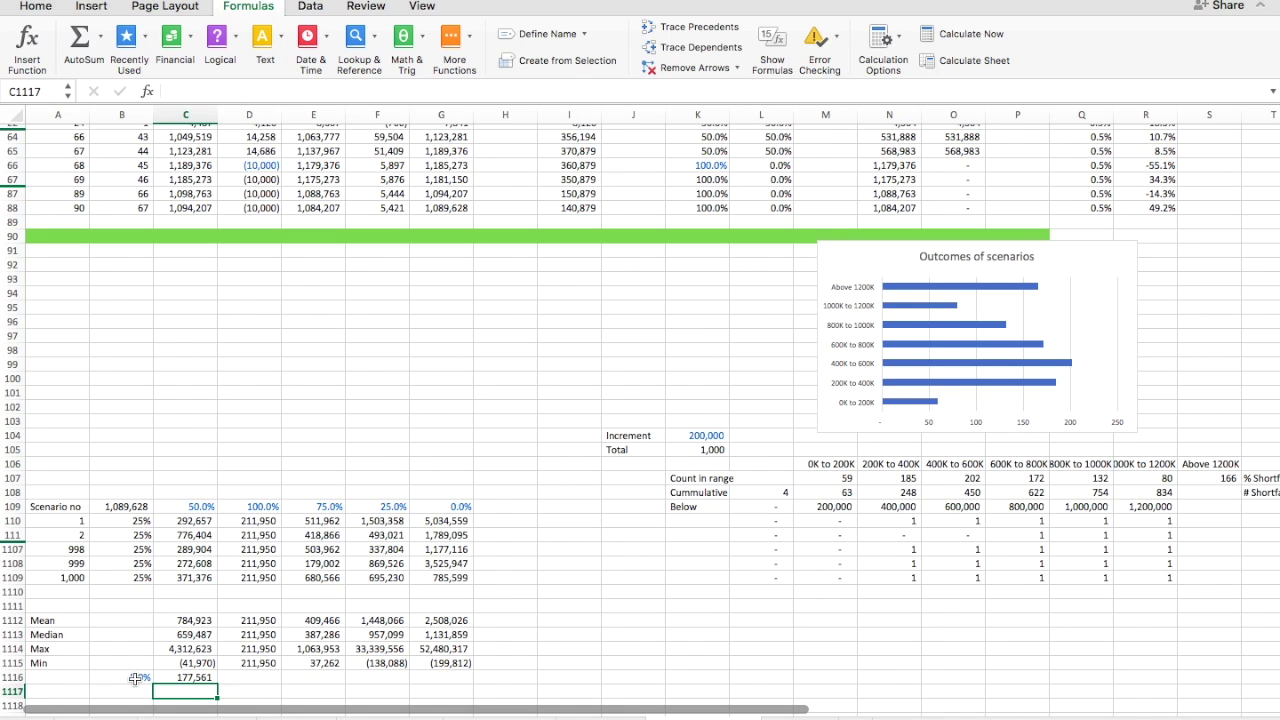
- Lock the reference as $B1116 and fill the percentile formula across C1116:G1116
{"action": "key", "text": "Up"}
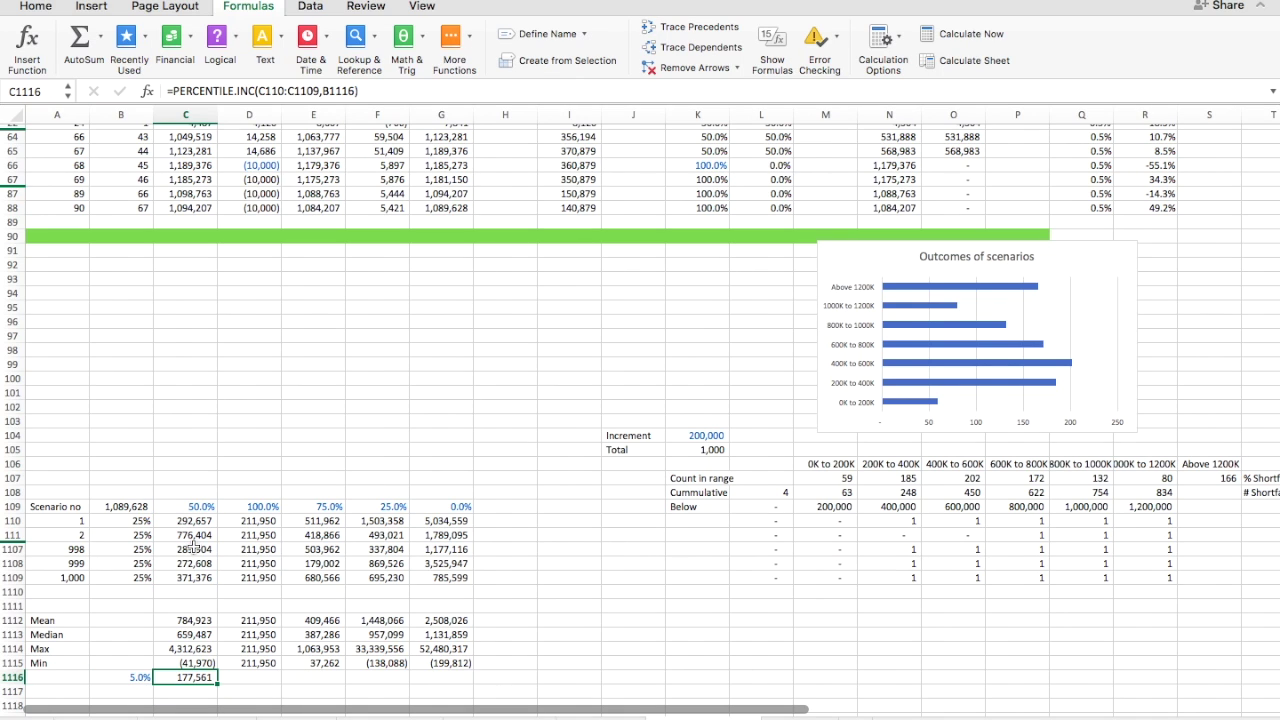
{"action": "left_click", "coordinate": [322, 91]}
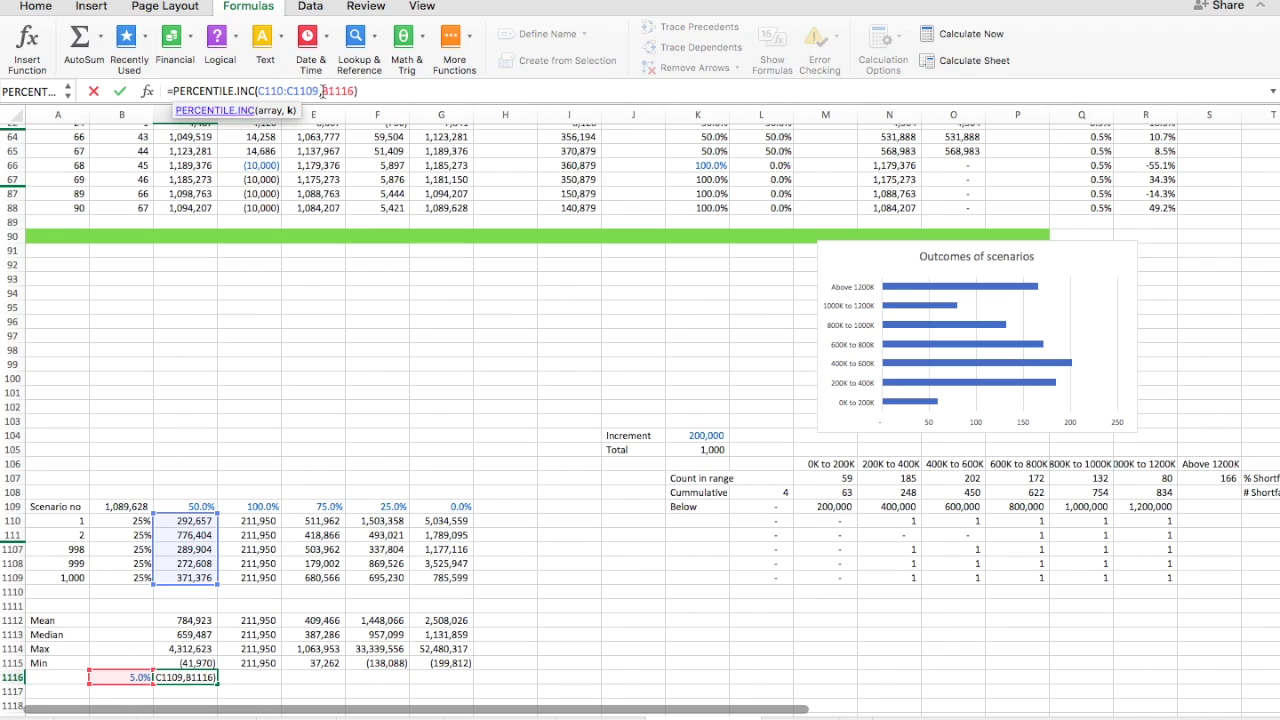
{"action": "type", "text": "$"}
{"action": "key", "text": "ctrl+Return"}
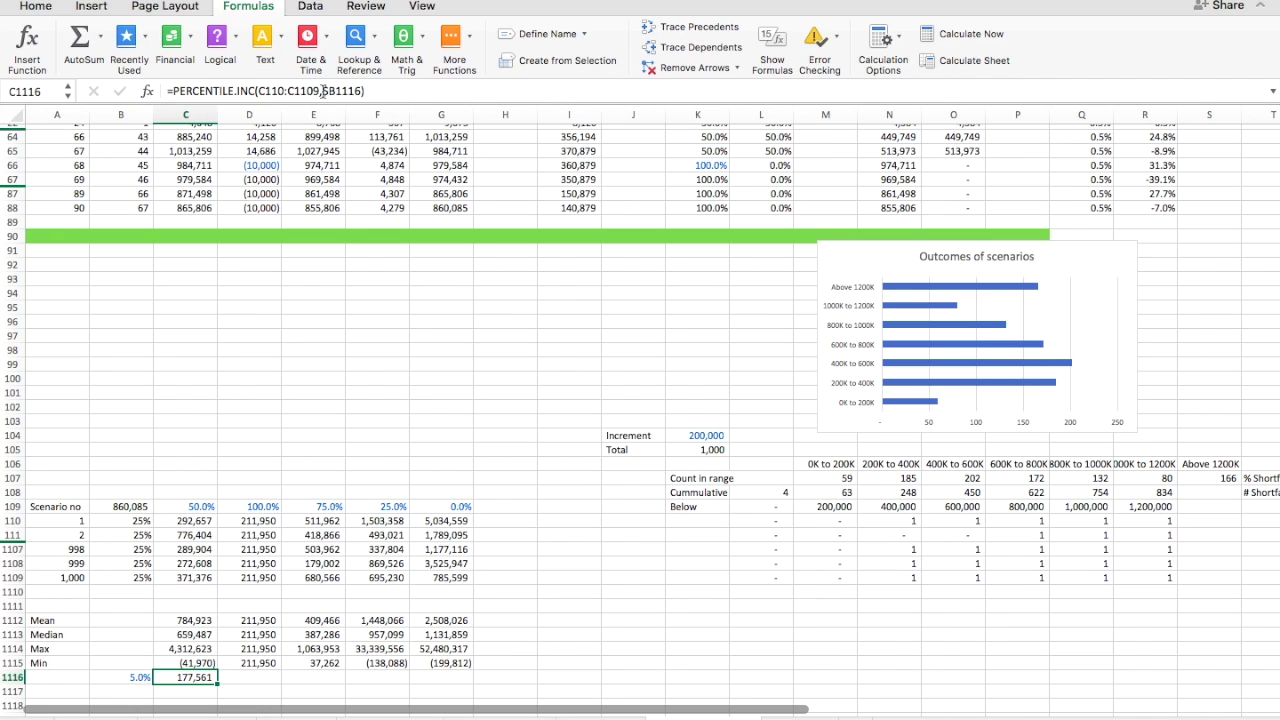
{"action": "key", "text": "shift+Right"}
{"action": "key", "text": "shift+Right"}
{"action": "key", "text": "shift+Right"}
{"action": "key", "text": "shift+Right"}
{"action": "key", "text": "ctrl+r"}
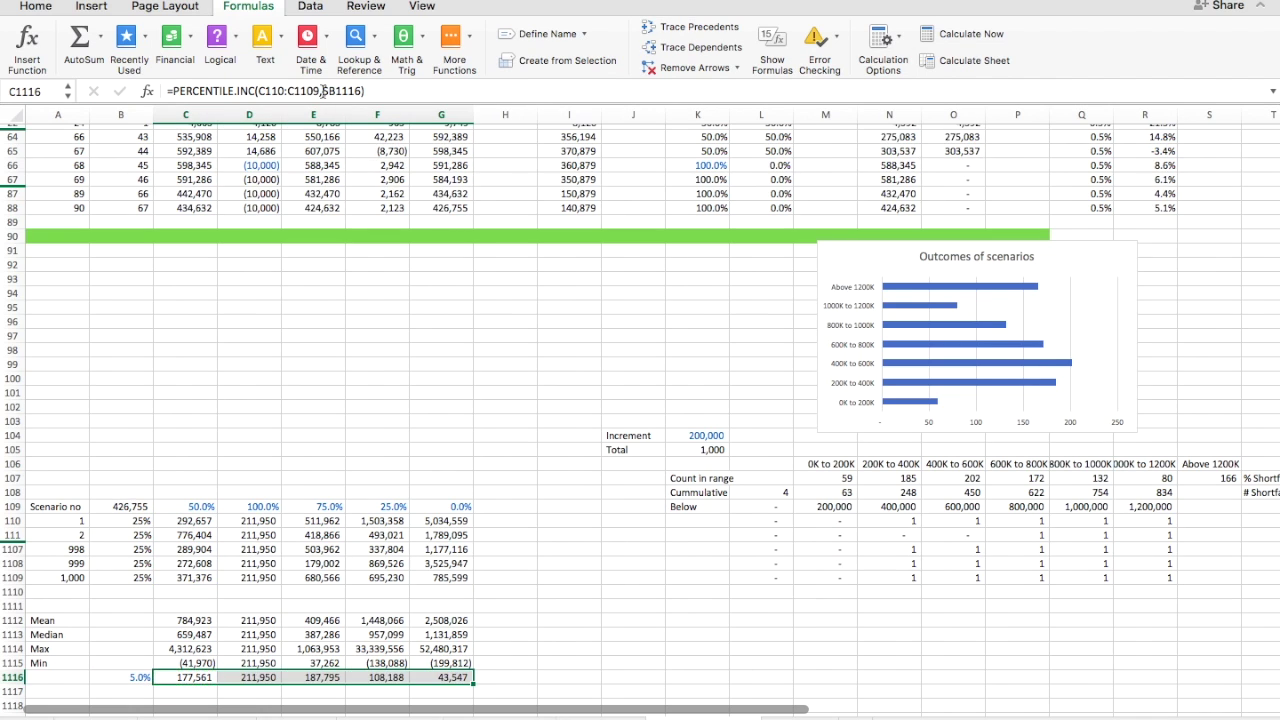
{"action": "key", "text": "Down"}
{"action": "key", "text": "Up"}
{"action": "key", "text": "Left"}
{"action": "key", "text": "Left"}
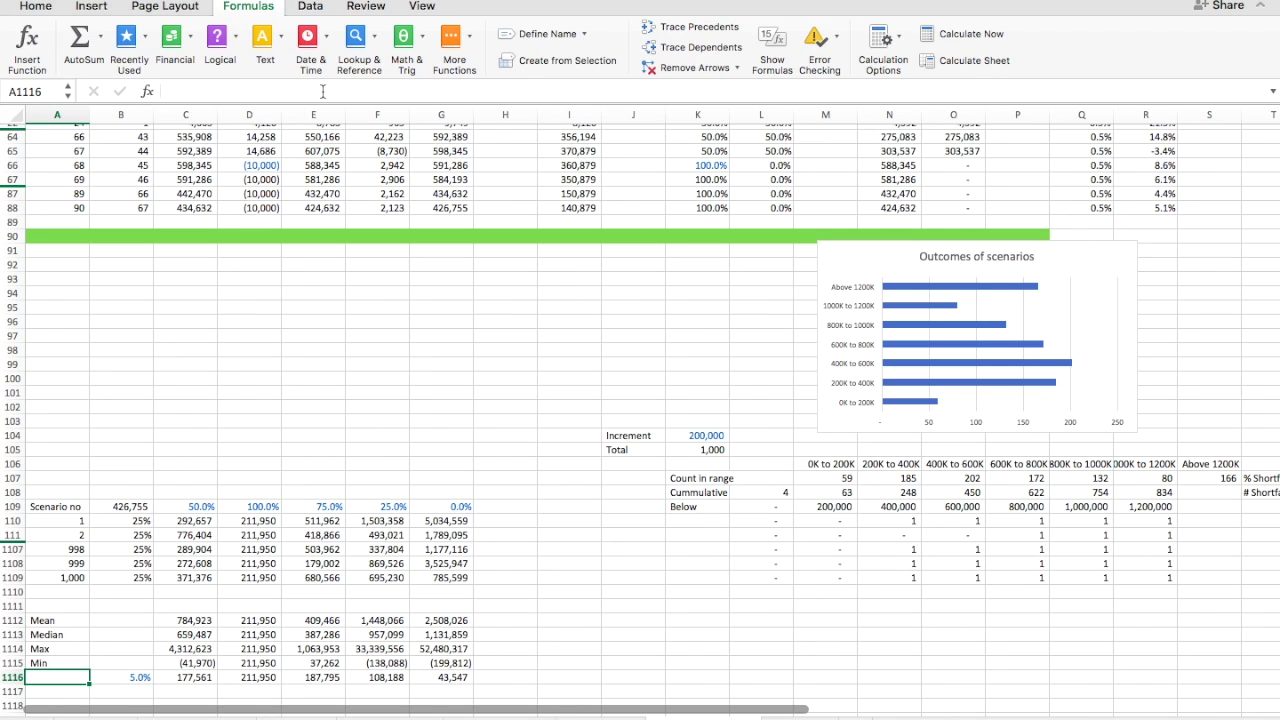
- Label A1116 with =TEXT(B1116*100,0)&"th percentile" so it reads 5th percentile
{"action": "type", "text": "=text("}
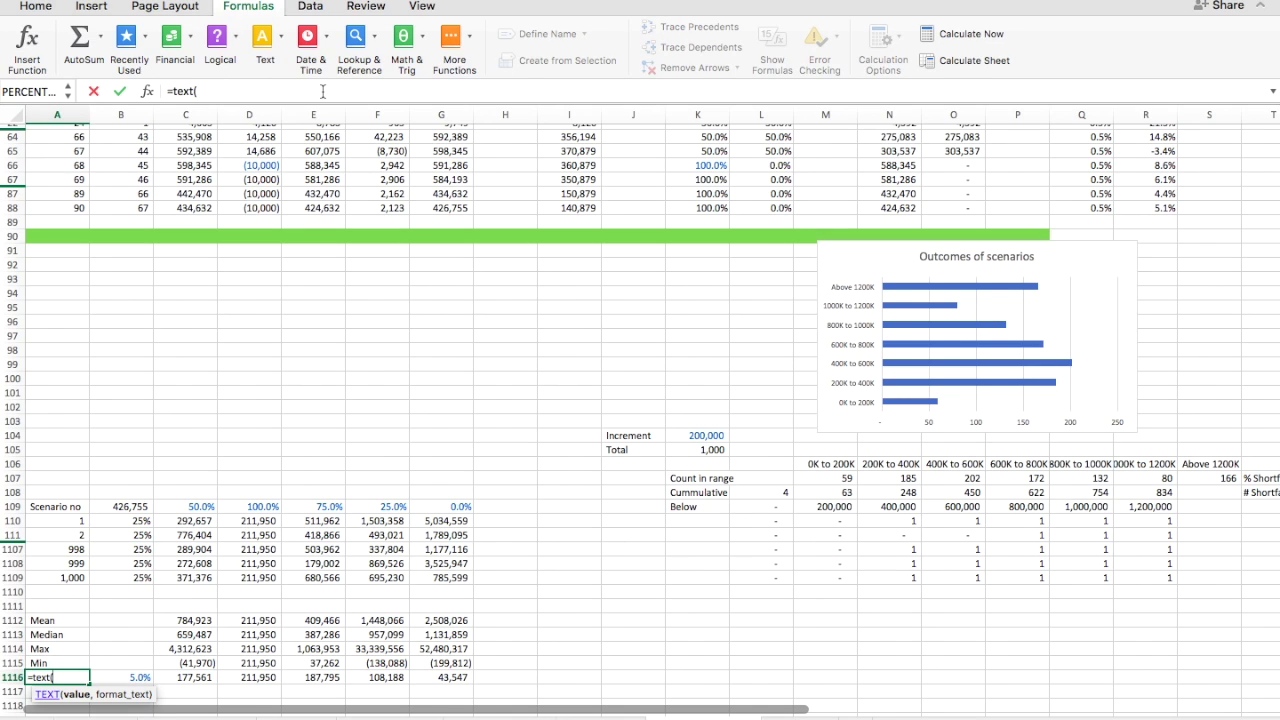
{"action": "key", "text": "Right"}
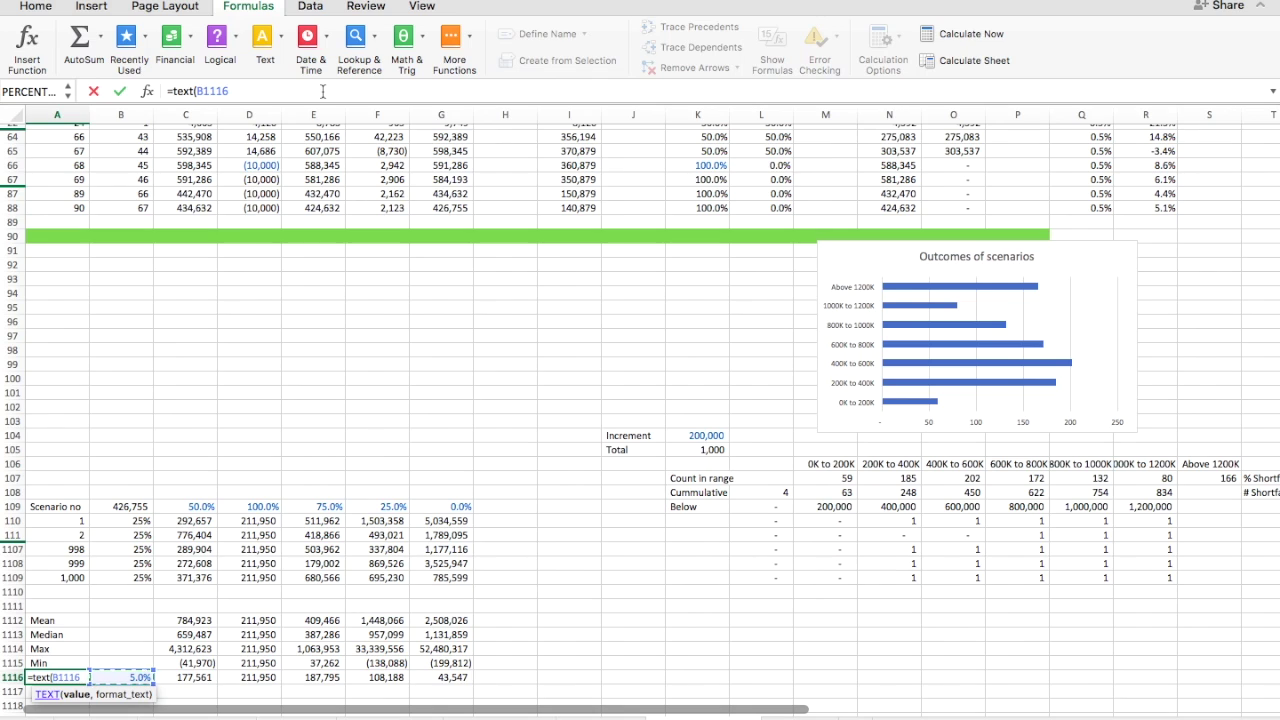
{"action": "type", "text": ",0"}
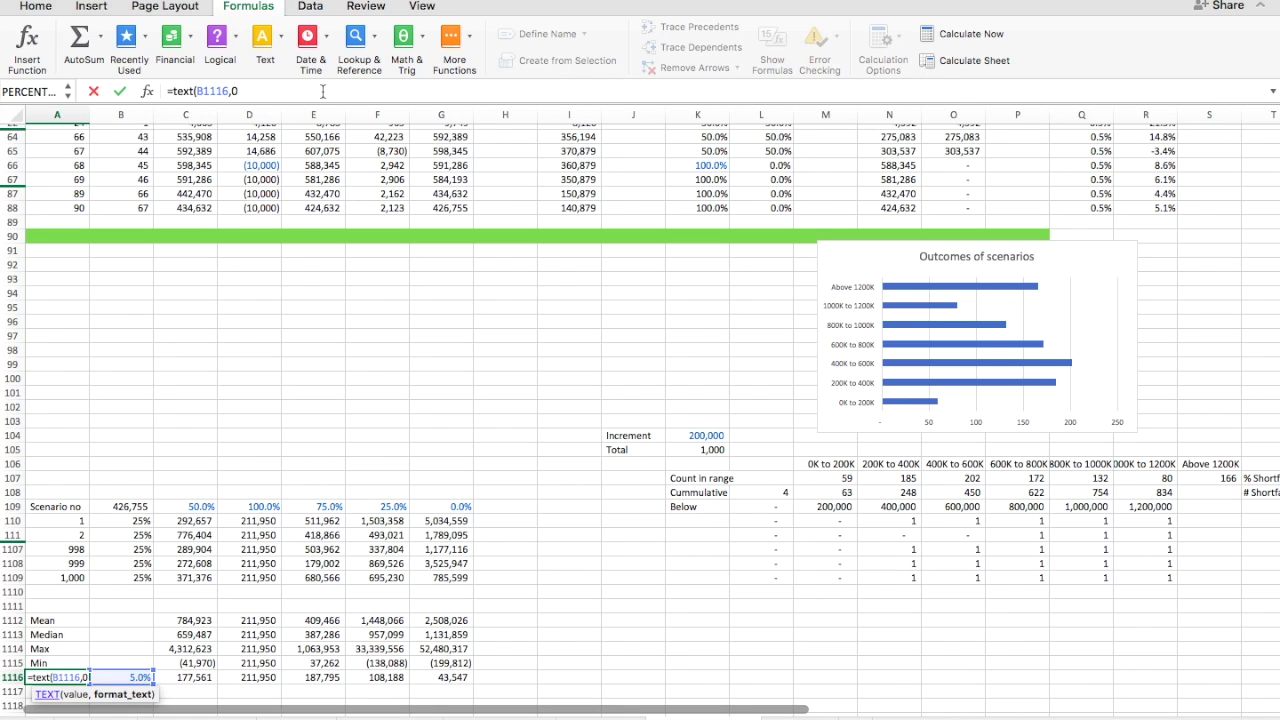
{"action": "type", "text": ")&"}
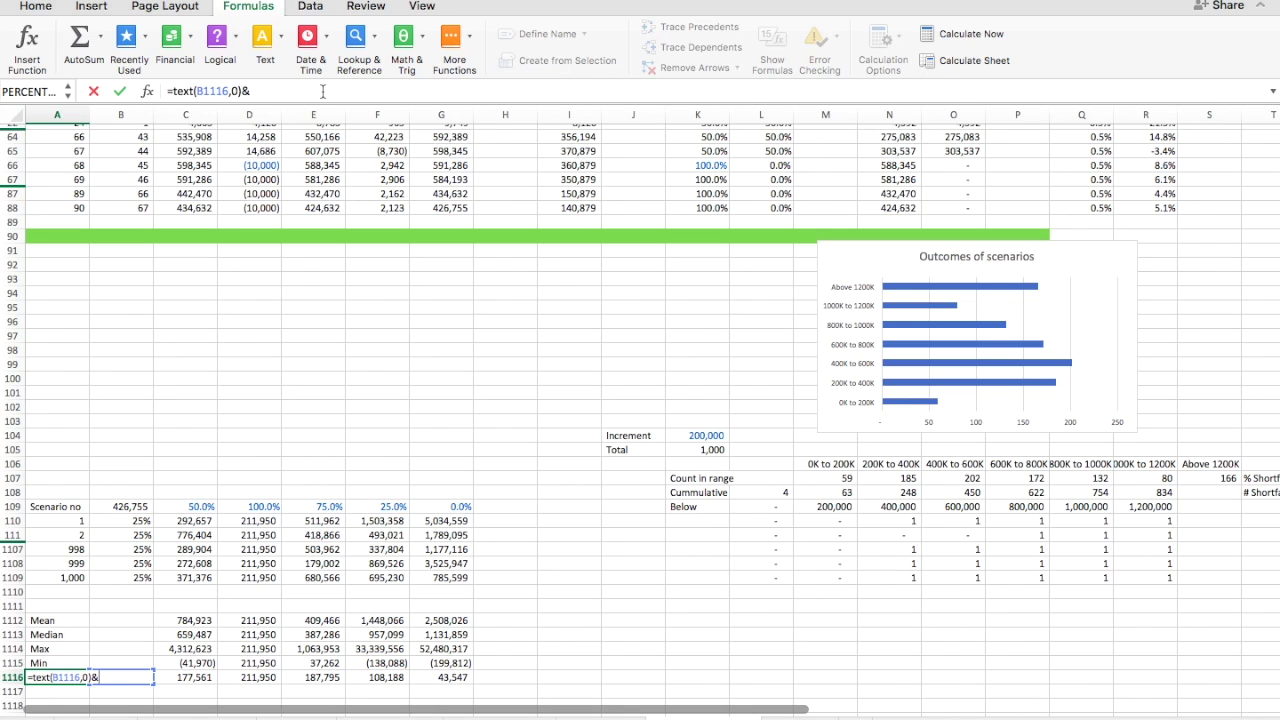
{"action": "type", "text": "\"th percentile"}
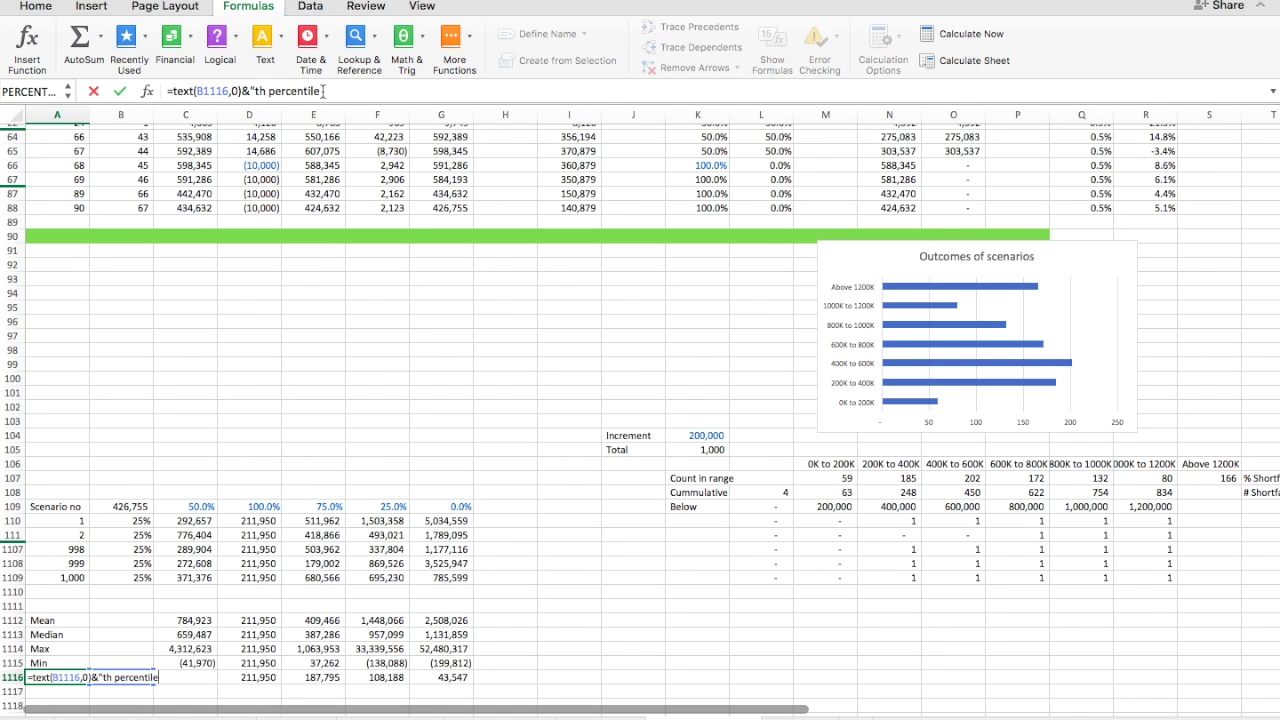
{"action": "type", "text": "\""}
{"action": "key", "text": "Return"}
{"action": "key", "text": "Up"}
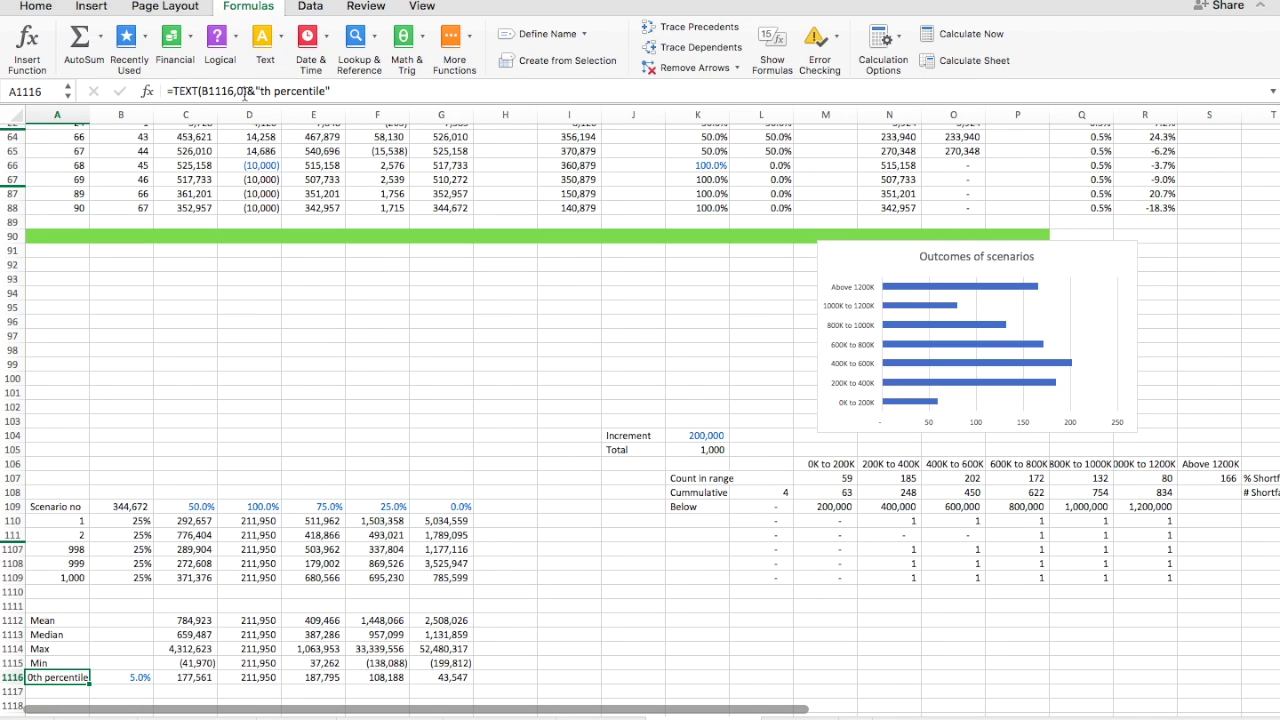
{"action": "left_click", "coordinate": [233, 93]}
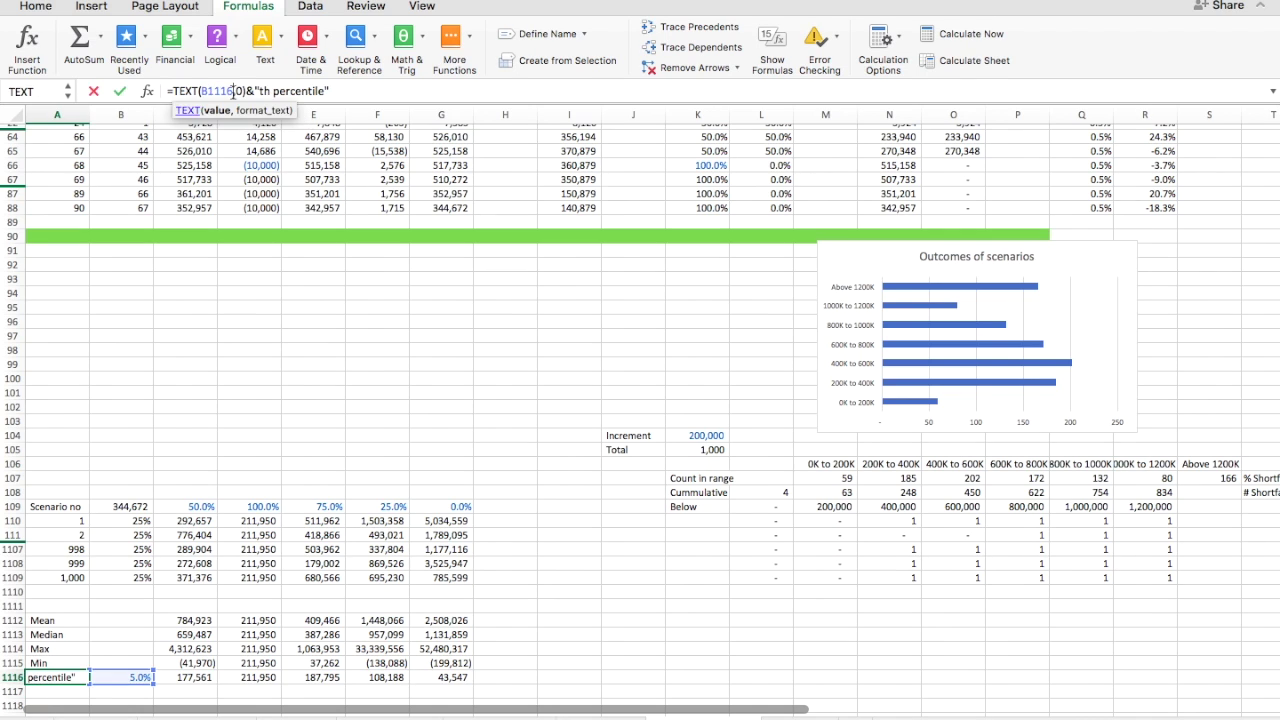
{"action": "type", "text": "*100"}
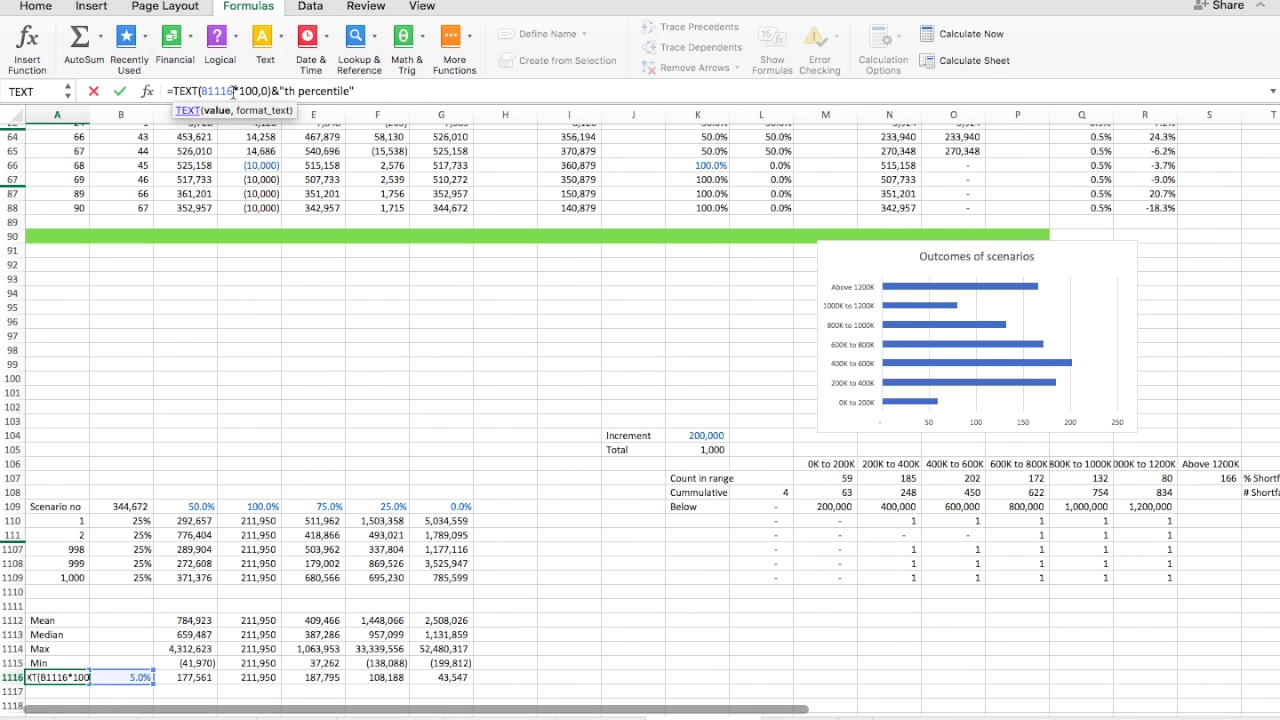
{"action": "key", "text": "Return"}
{"action": "key", "text": "Up"}
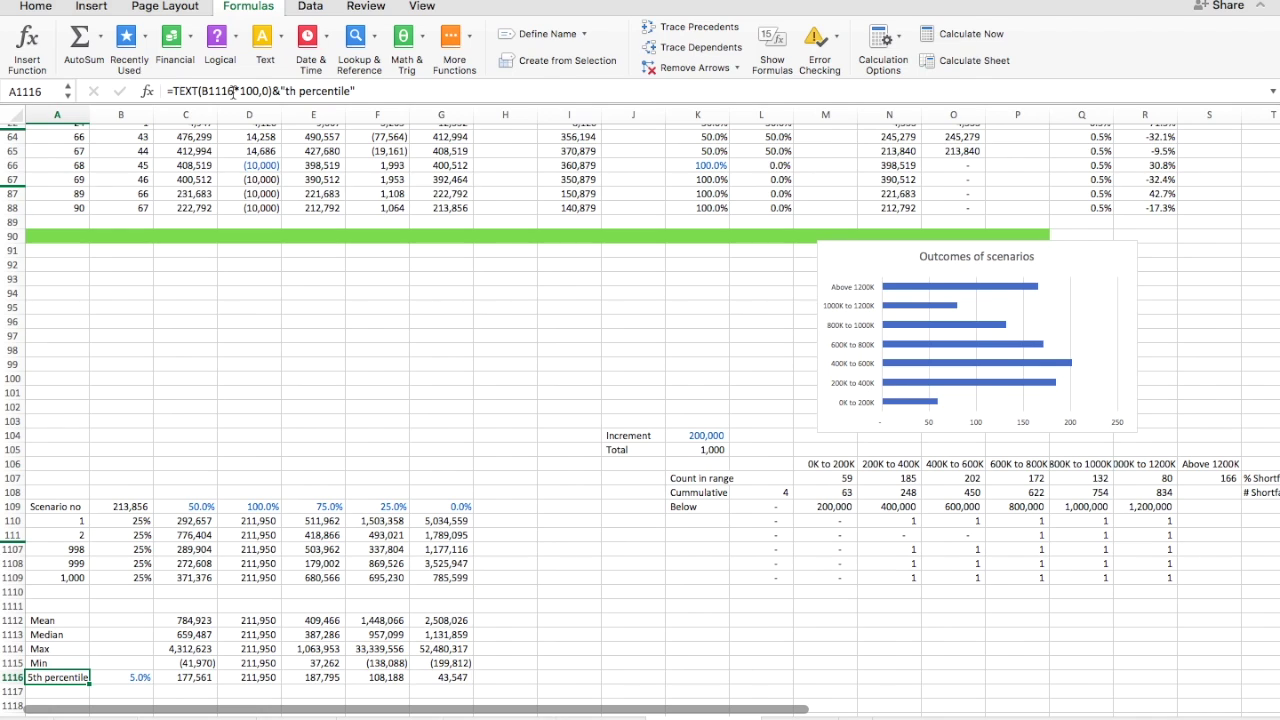
{"action": "key", "text": "Right"}
{"action": "type", "text": "10%"}
{"action": "key", "text": "Return"}
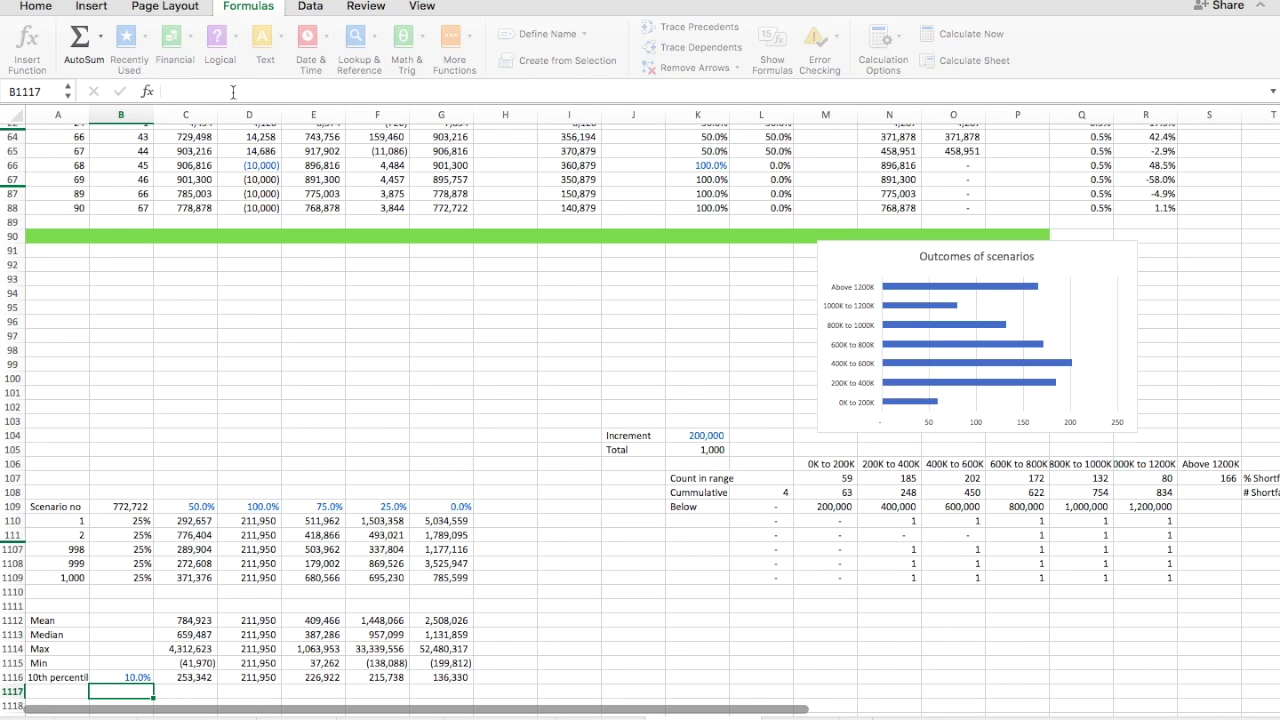
{"action": "key", "text": "Up"}
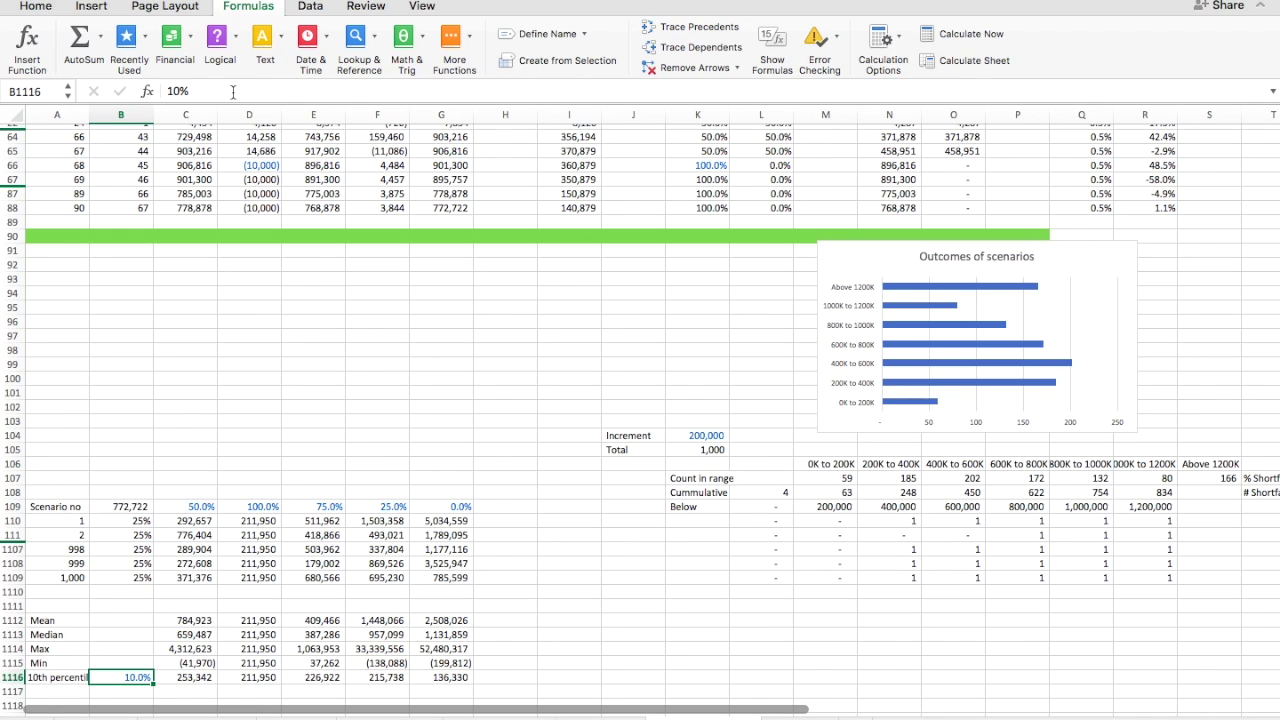
{"action": "type", "text": "15%"}
{"action": "key", "text": "Return"}
{"action": "key", "text": "Up"}
{"action": "type", "text": "2%"}
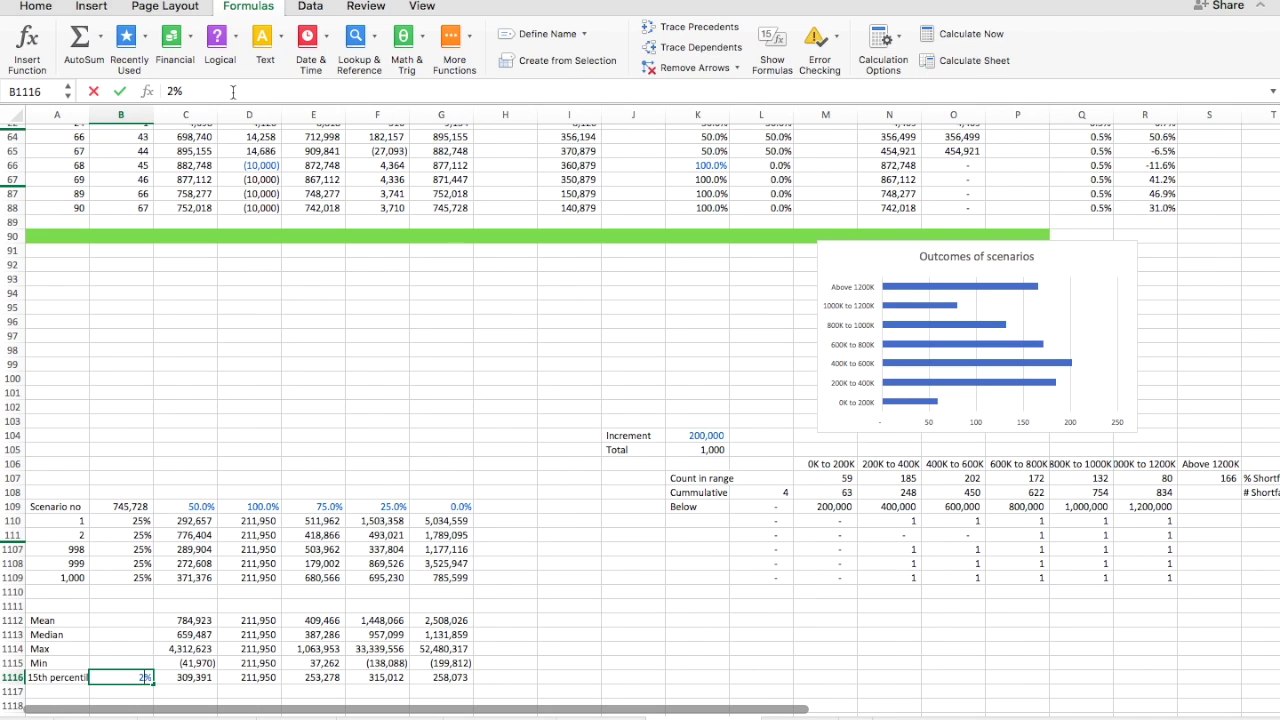
{"action": "type", "text": "0"}
{"action": "key", "text": "Return"}
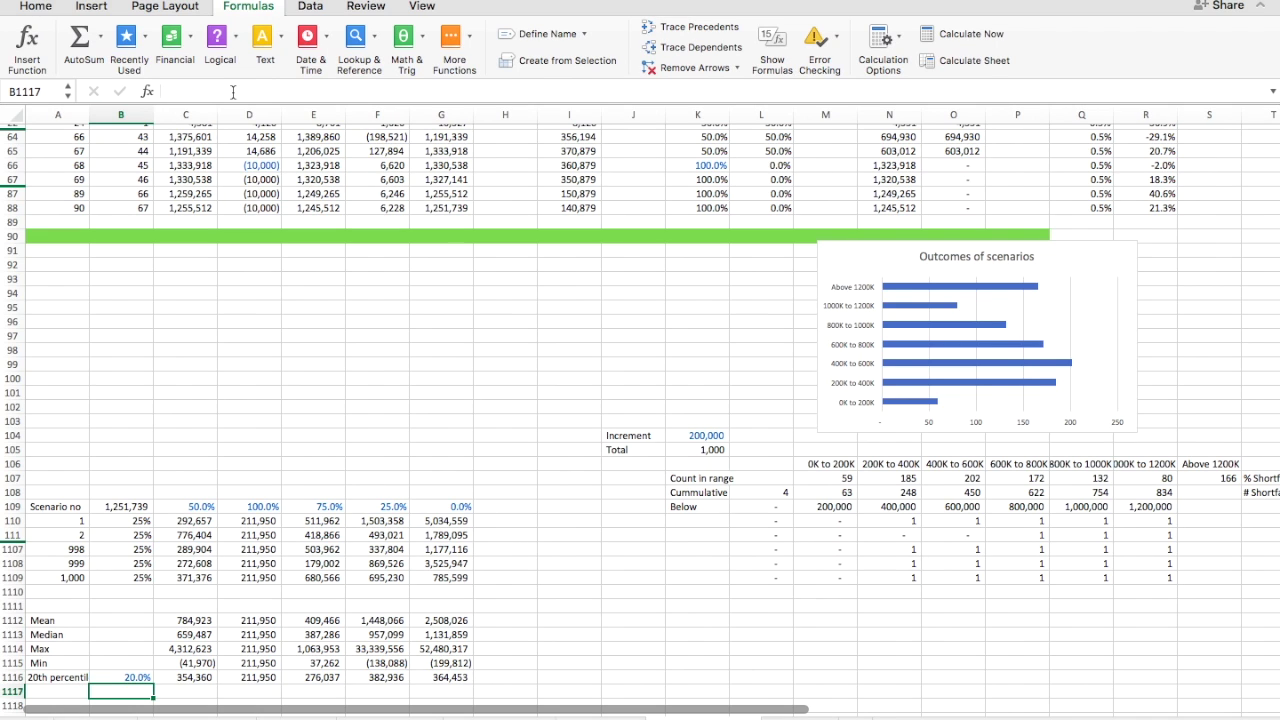
{"action": "key", "text": "Up"}
{"action": "key", "text": "Right"}
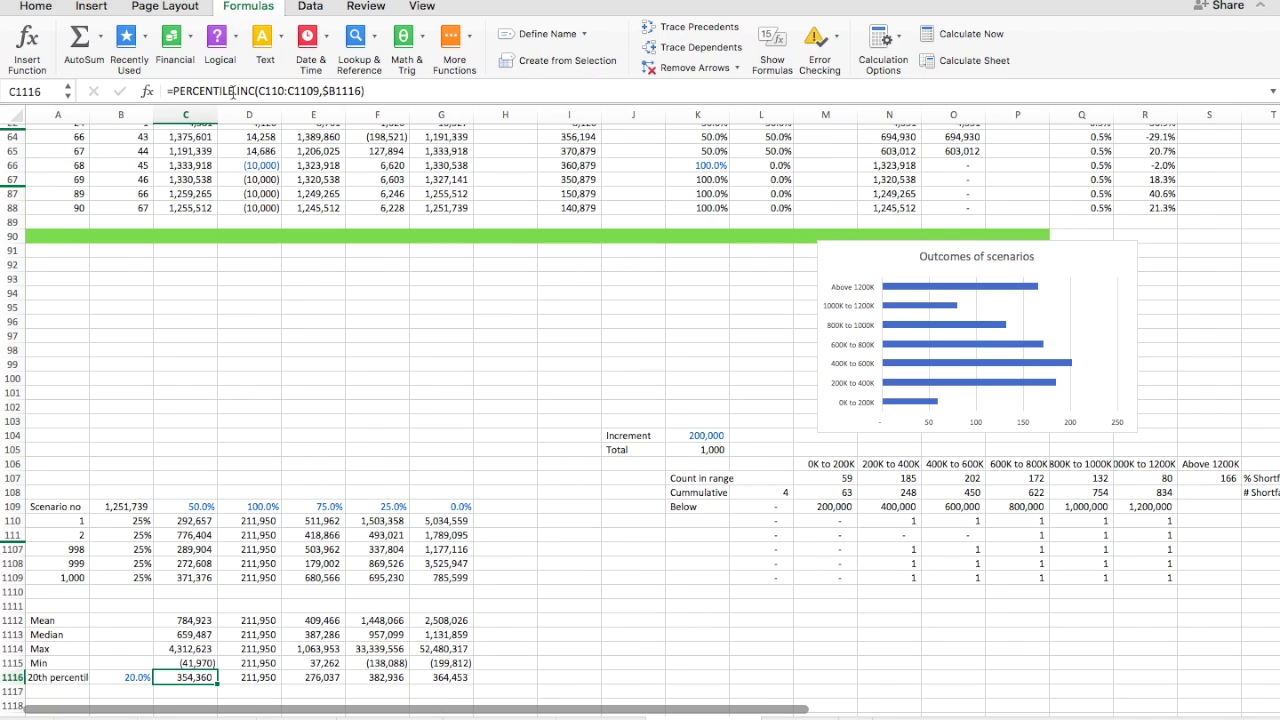
{"action": "key", "text": "Left"}
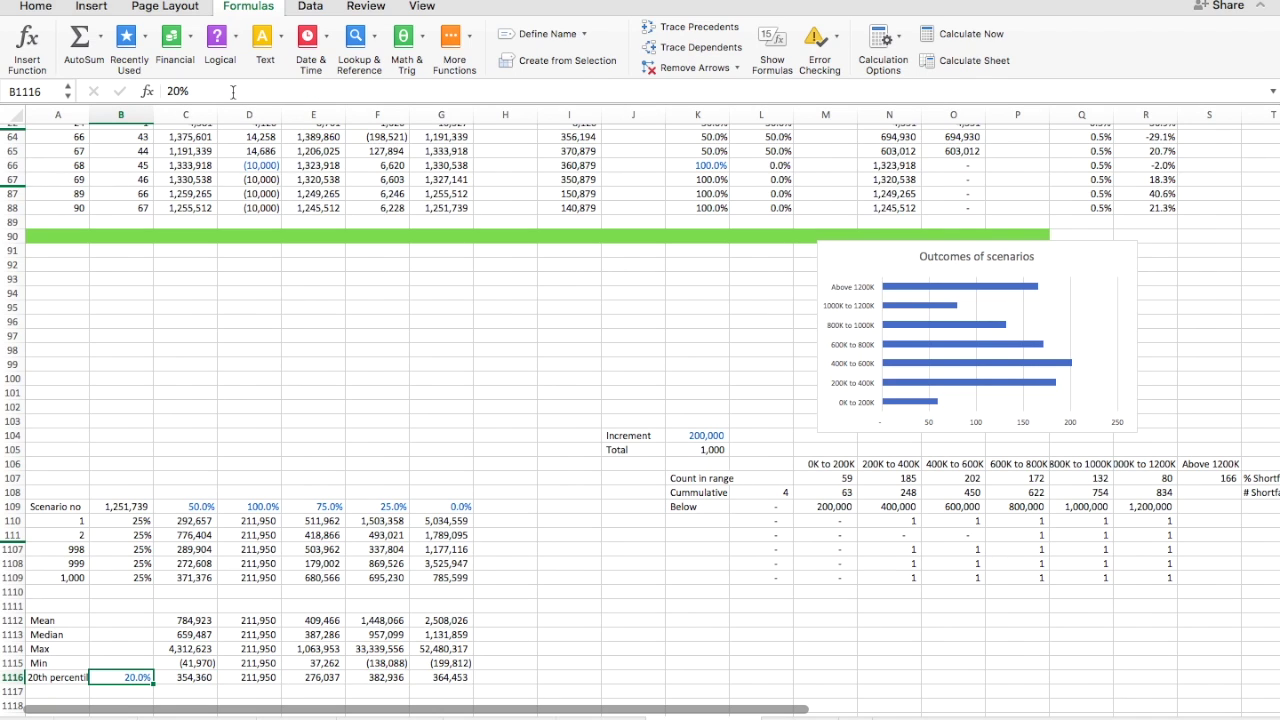
{"action": "type", "text": "10%"}
{"action": "key", "text": "Return"}
{"action": "key", "text": "Up"}
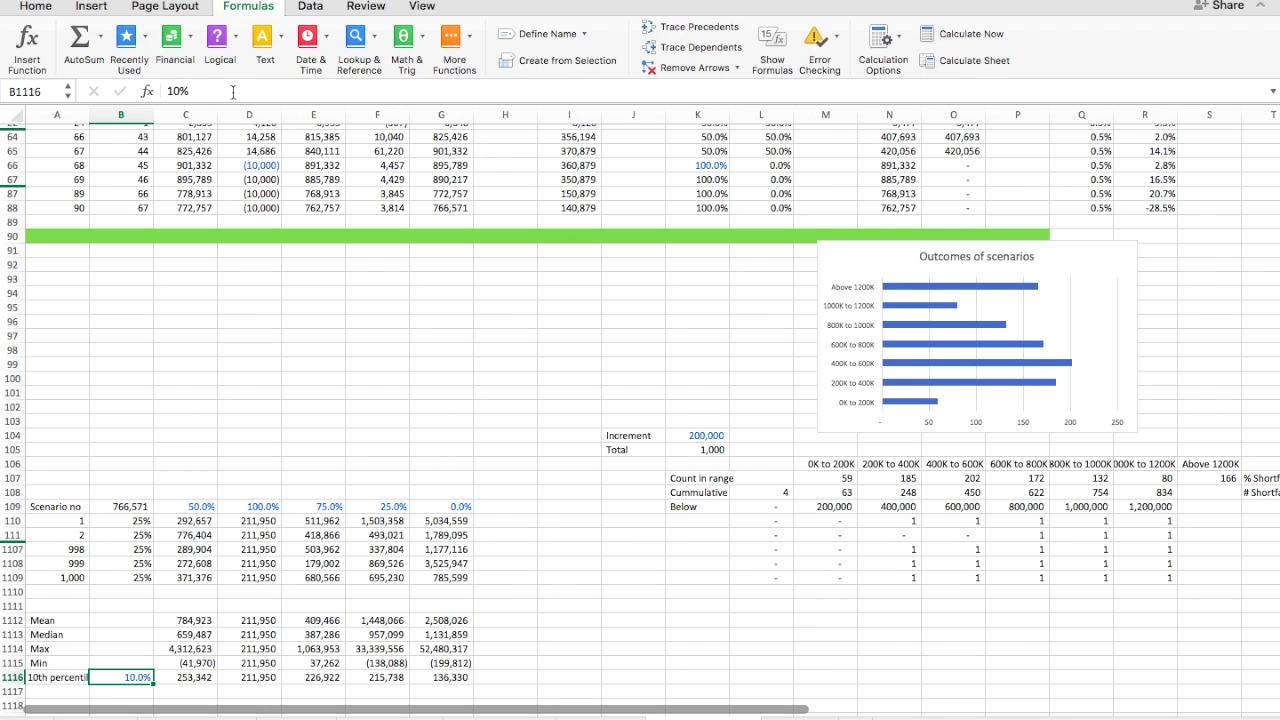
{"action": "type", "text": "5%"}
{"action": "key", "text": "Return"}
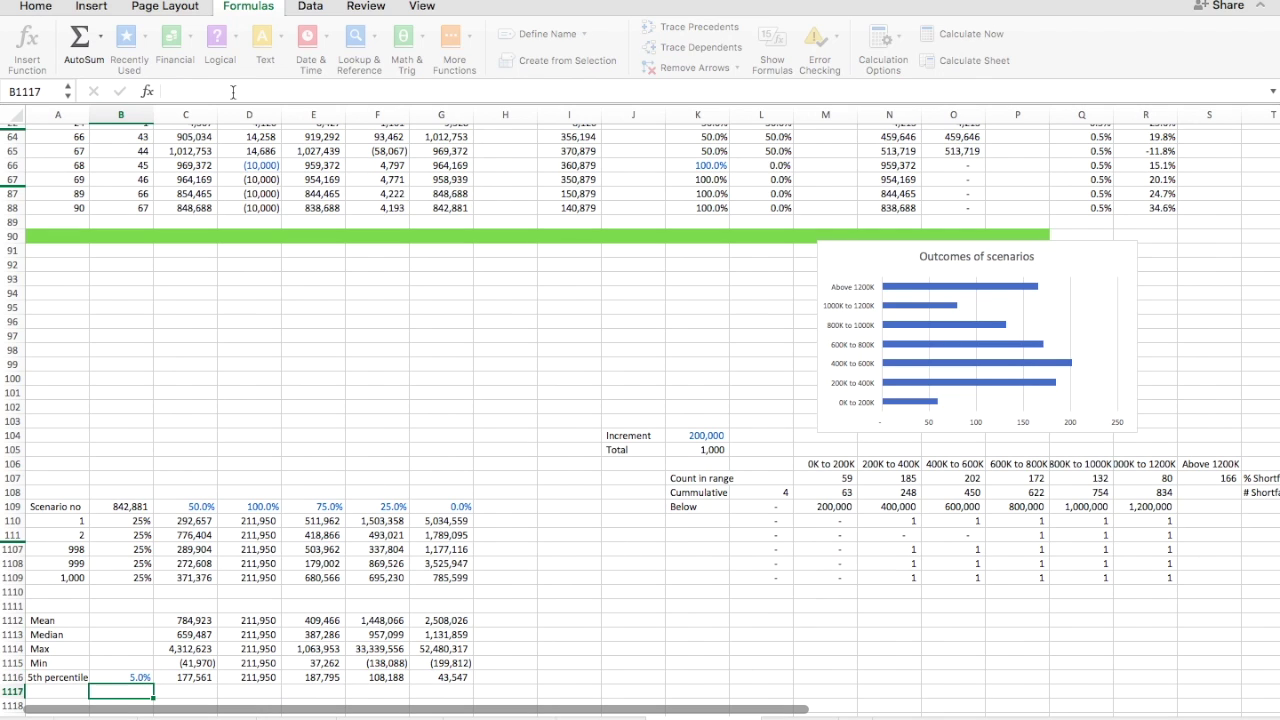
{"action": "key", "text": "Up"}
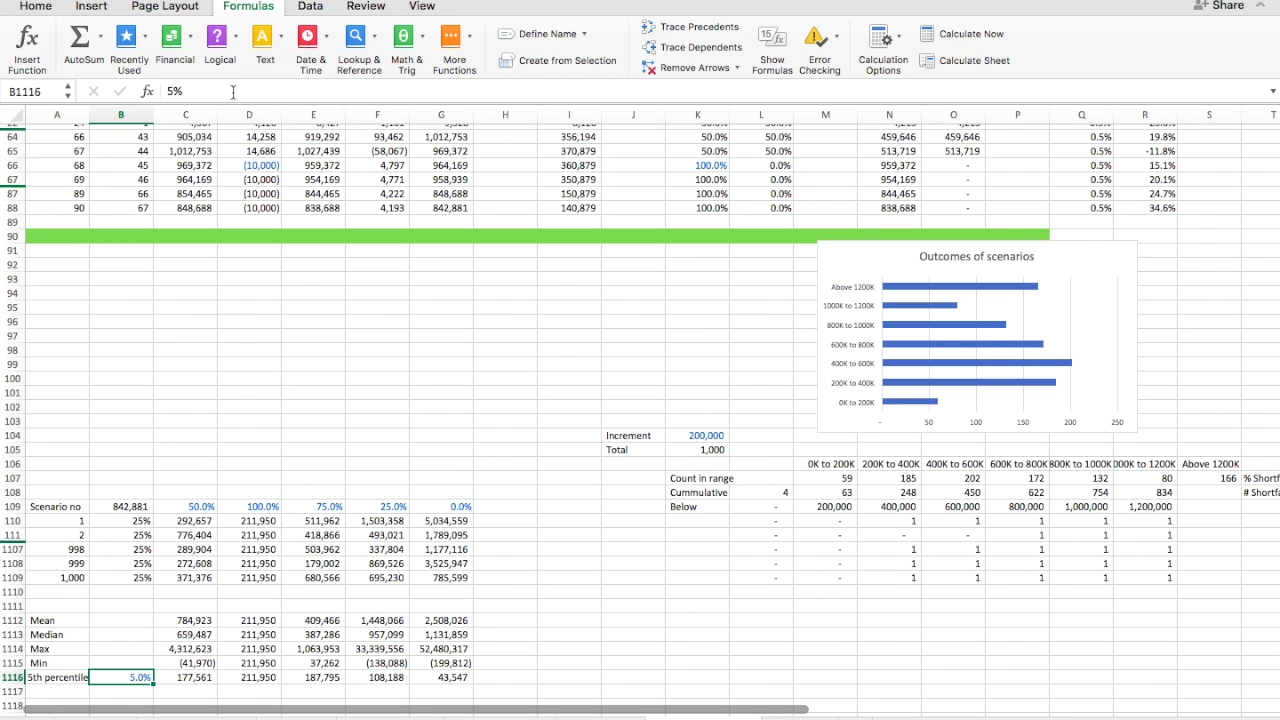
{"action": "key", "text": "Left"}
- Copy the percentile row into row 1117, set B1117 to >0, and start a COUNTIF in C1117
{"action": "key", "text": "shift+Right"}
{"action": "key", "text": "shift+Right"}
{"action": "key", "text": "shift+Right"}
{"action": "key", "text": "shift+Right"}
{"action": "key", "text": "shift+Right"}
{"action": "key", "text": "shift+Right"}
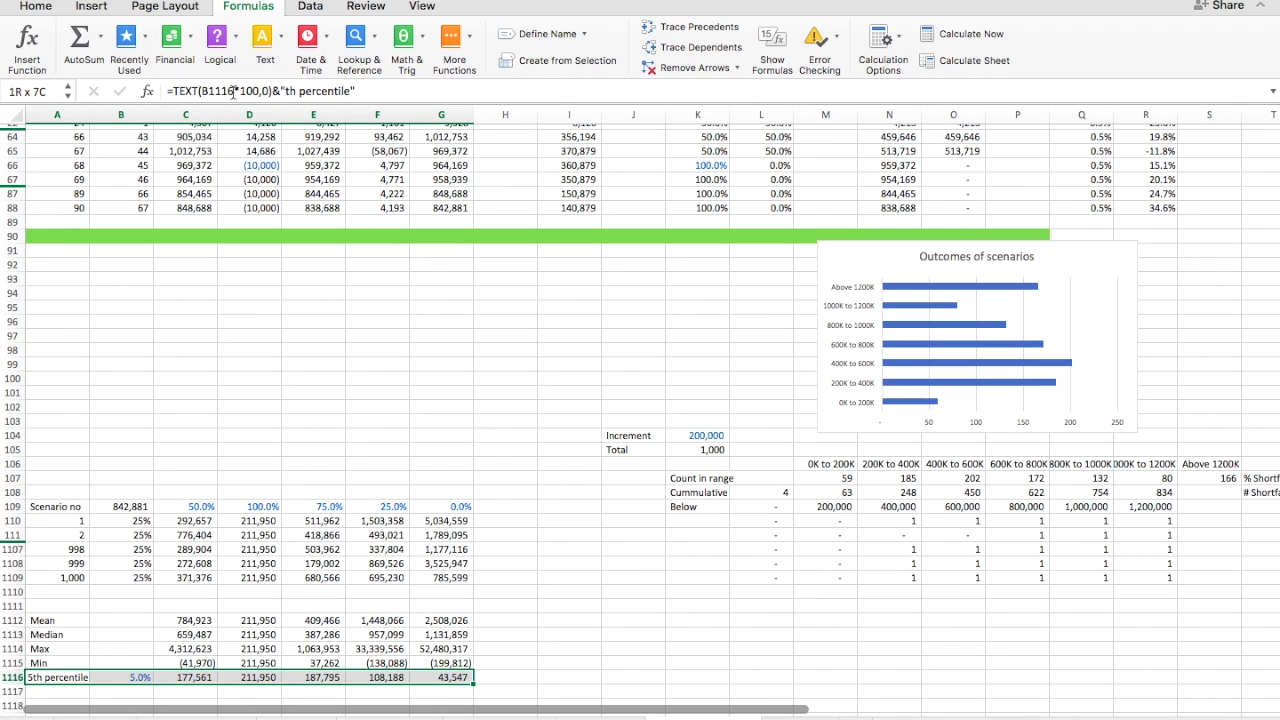
{"action": "key", "text": "ctrl+c"}
{"action": "key", "text": "Down"}
{"action": "key", "text": "ctrl+v"}
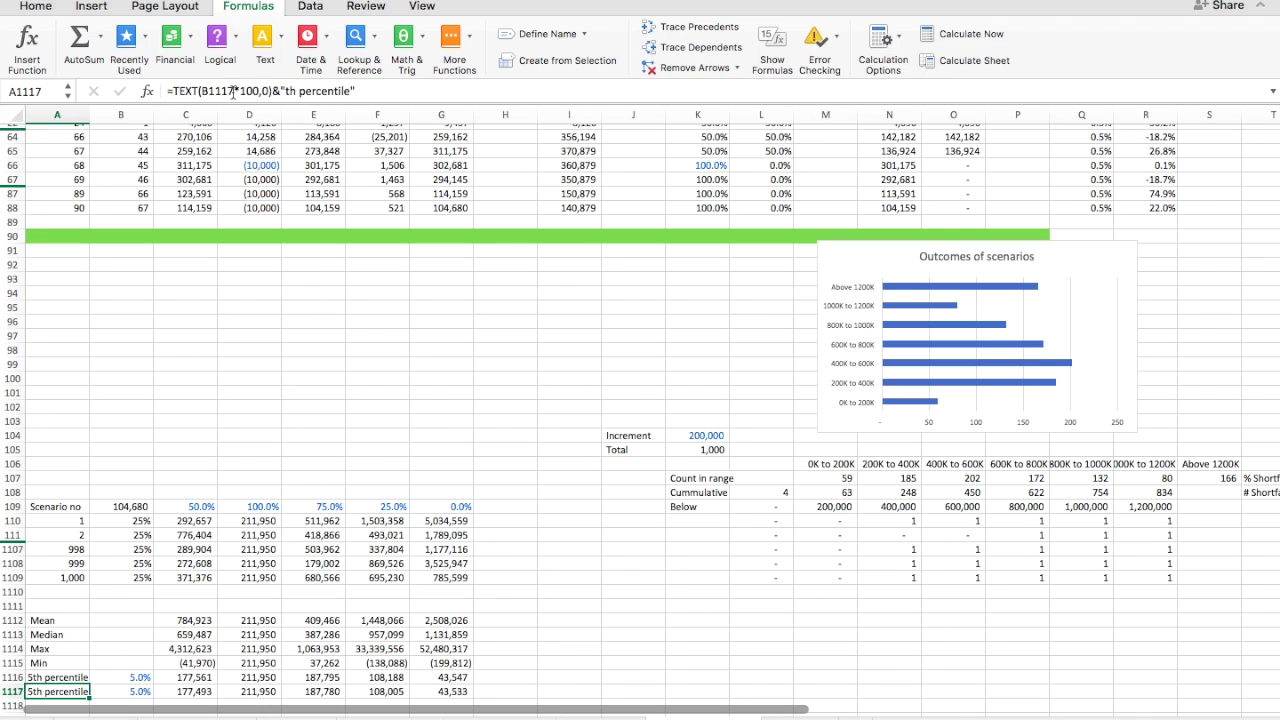
{"action": "key", "text": "Right"}
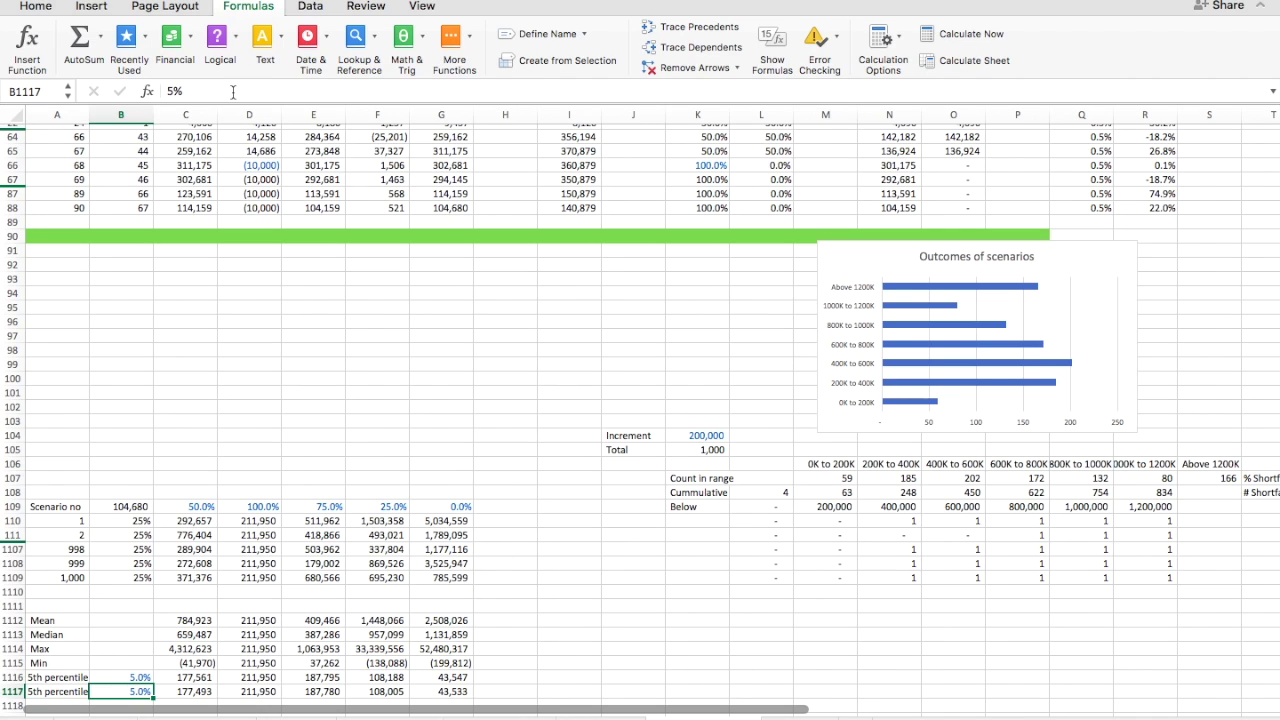
{"action": "type", "text": ">0"}
{"action": "key", "text": "Return"}
{"action": "key", "text": "Up"}
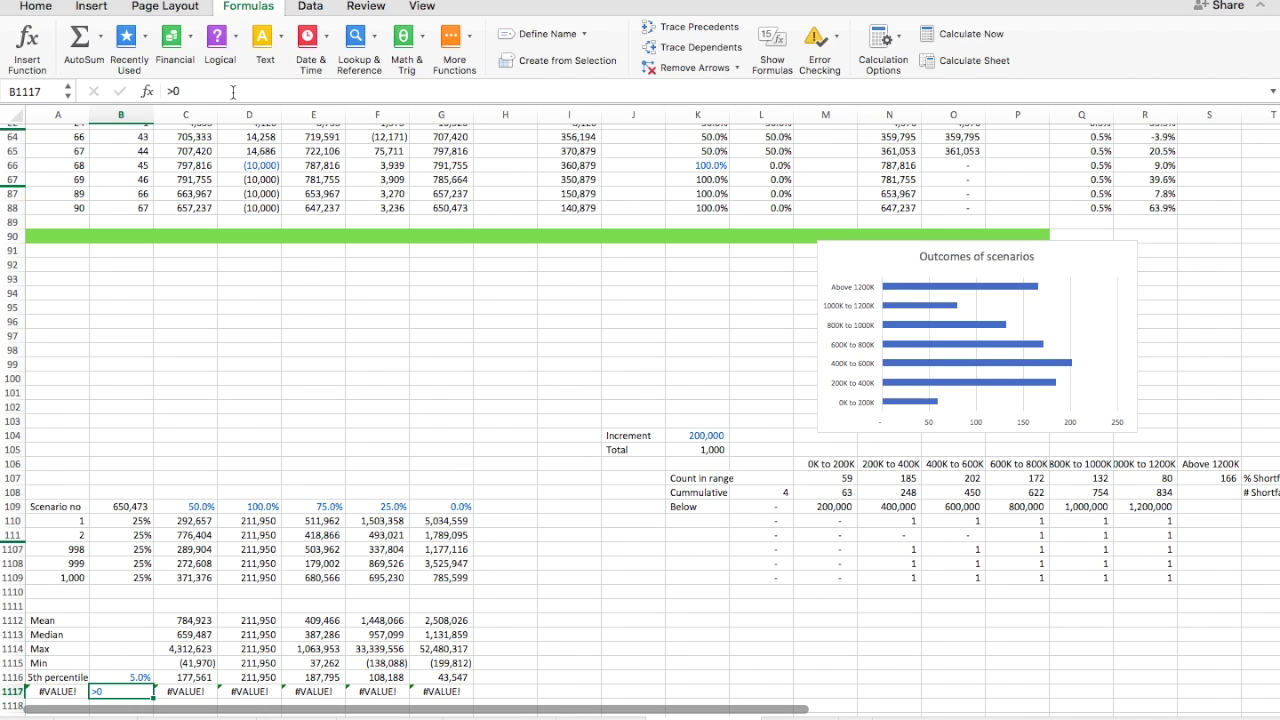
{"action": "key", "text": "Right"}
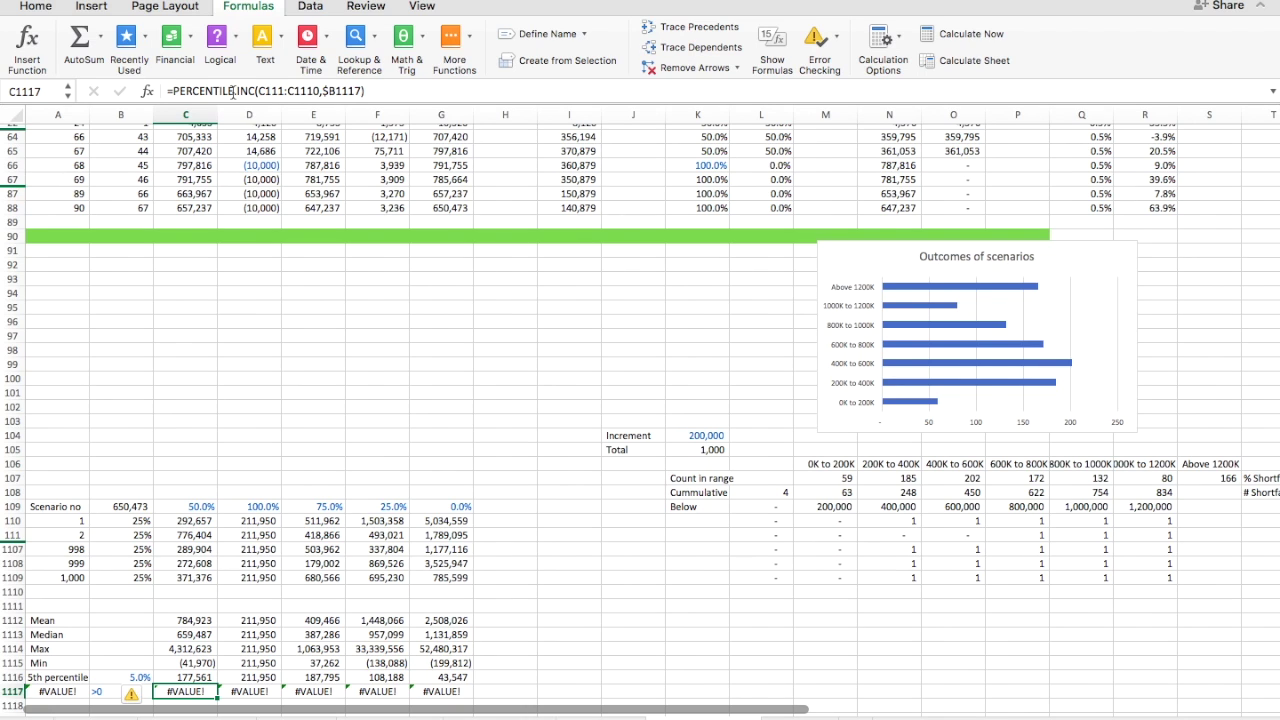
{"action": "type", "text": "=co"}
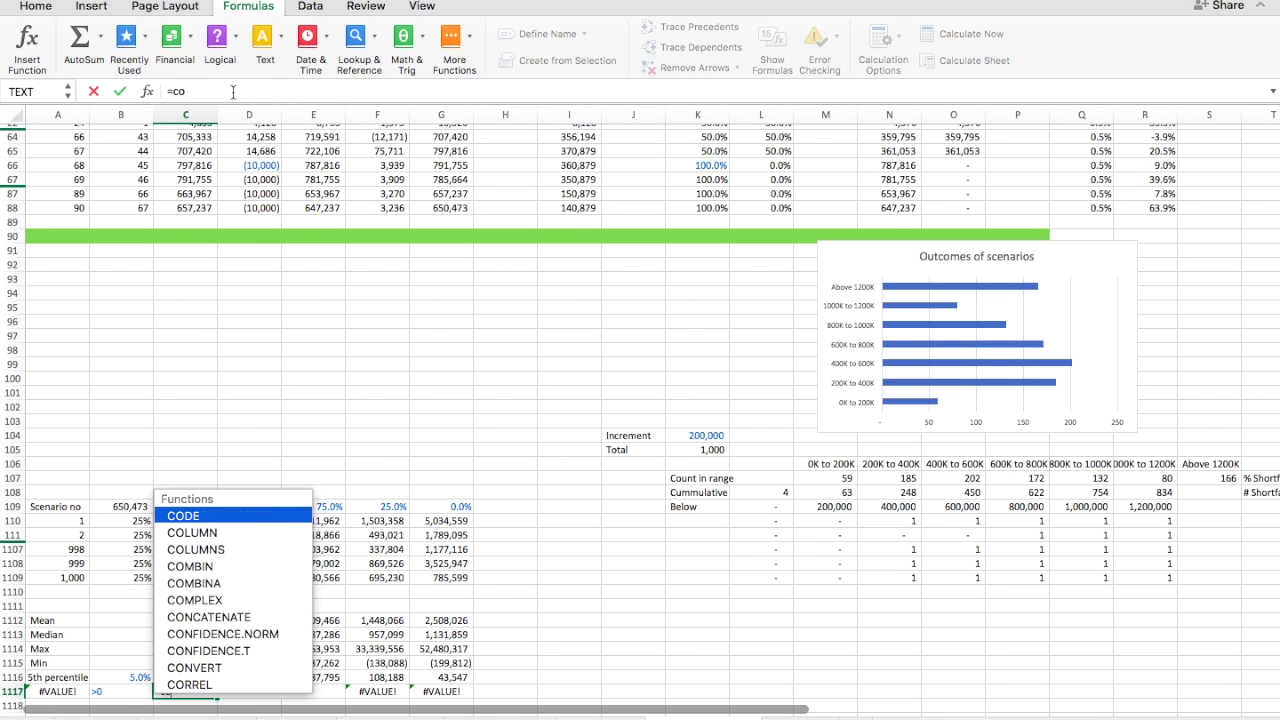
{"action": "type", "text": "untif"}
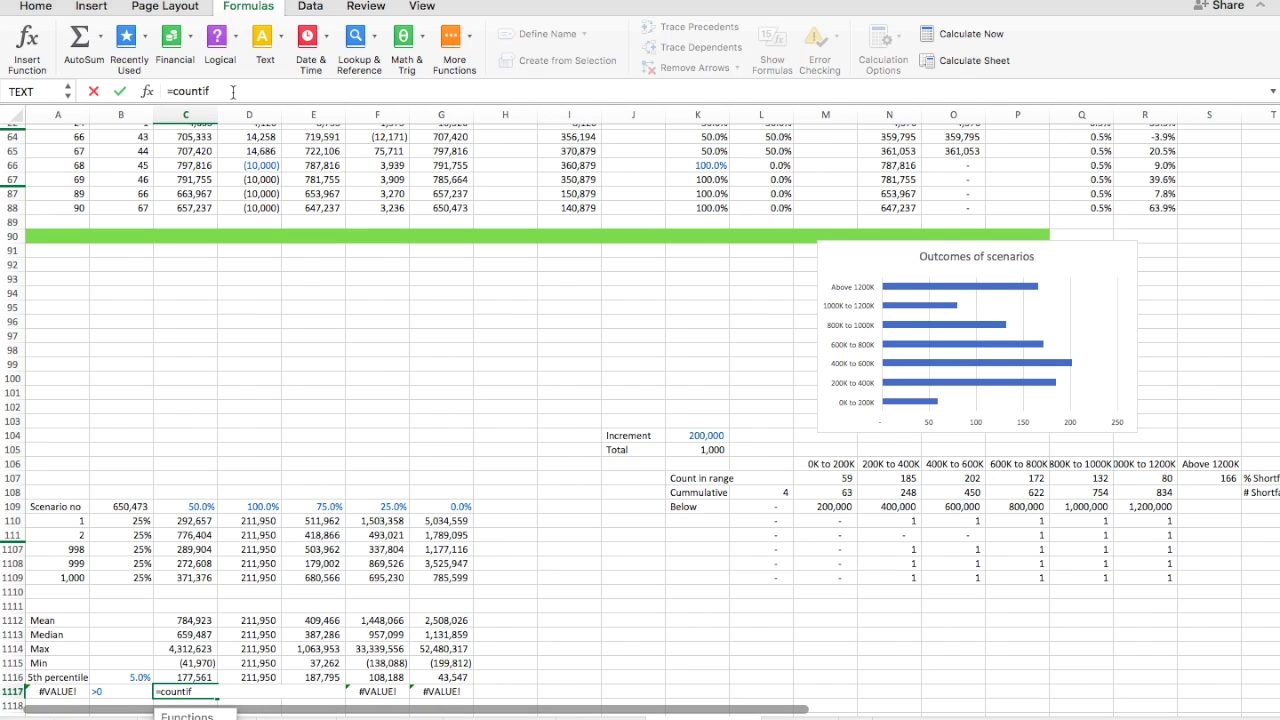
{"action": "type", "text": "("}
- Enter =COUNTIF(C110:C1109,B1117) in C1117 to count outcomes above zero
{"action": "key", "text": "Up"}
{"action": "key", "text": "Up"}
{"action": "key", "text": "Up"}
{"action": "key", "text": "Up"}
{"action": "key", "text": "Up"}
{"action": "key", "text": "Up"}
{"action": "key", "text": "Up"}
{"action": "key", "text": "Up"}
{"action": "key", "text": "Up"}
{"action": "key", "text": "Up"}
{"action": "key", "text": "Up"}
{"action": "key", "text": "Up"}
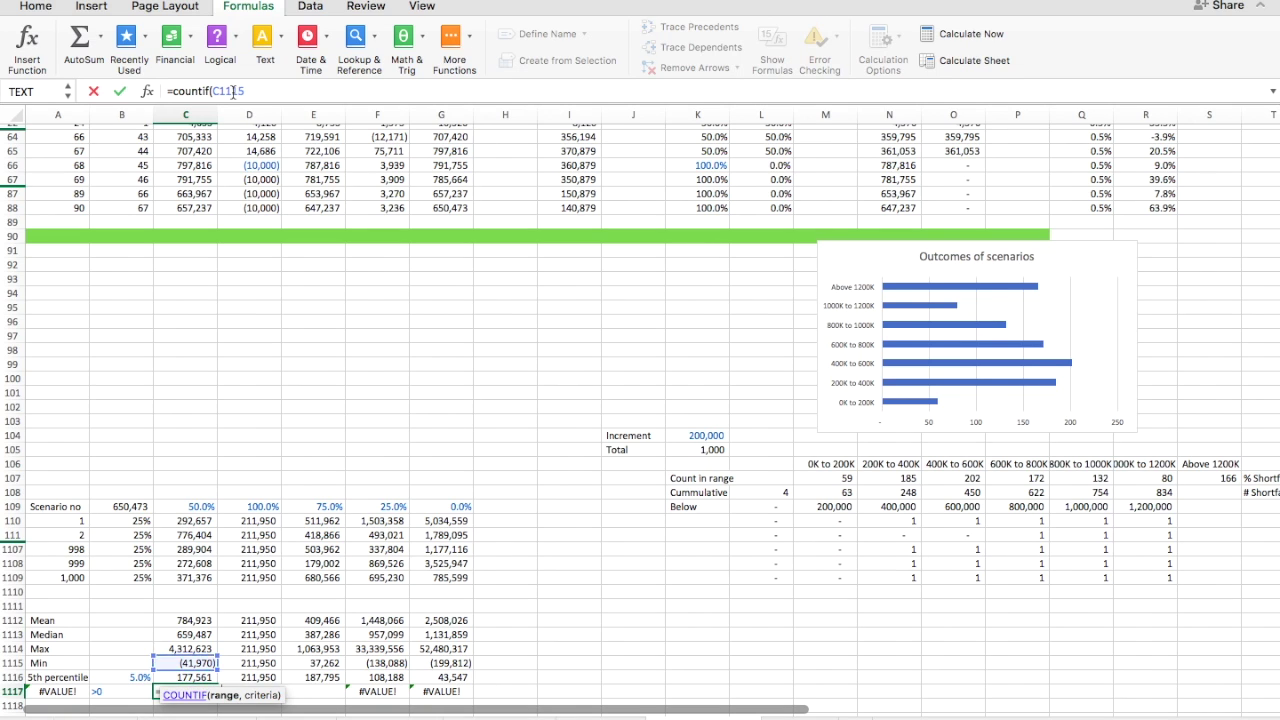
{"action": "key", "text": "shift+Down"}
{"action": "key", "text": "shift+Down"}
{"action": "key", "text": "shift+Down"}
{"action": "key", "text": "shift+Down"}
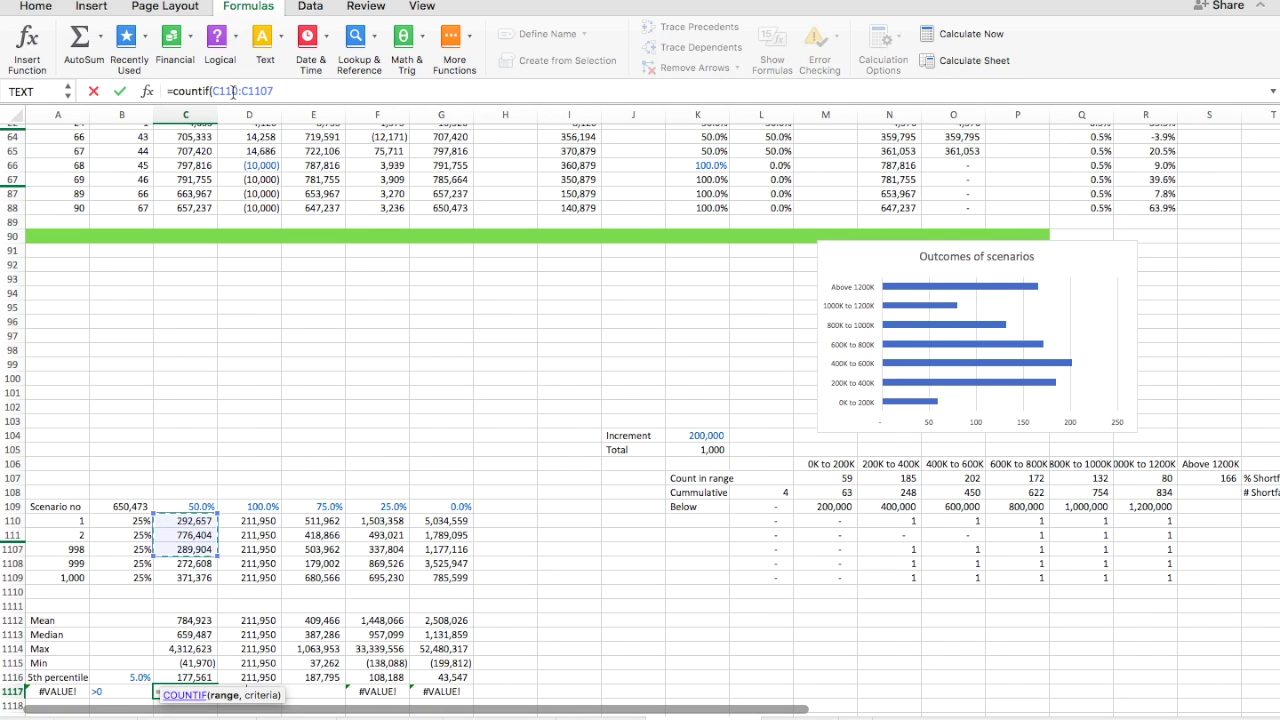
{"action": "type", "text": ","}
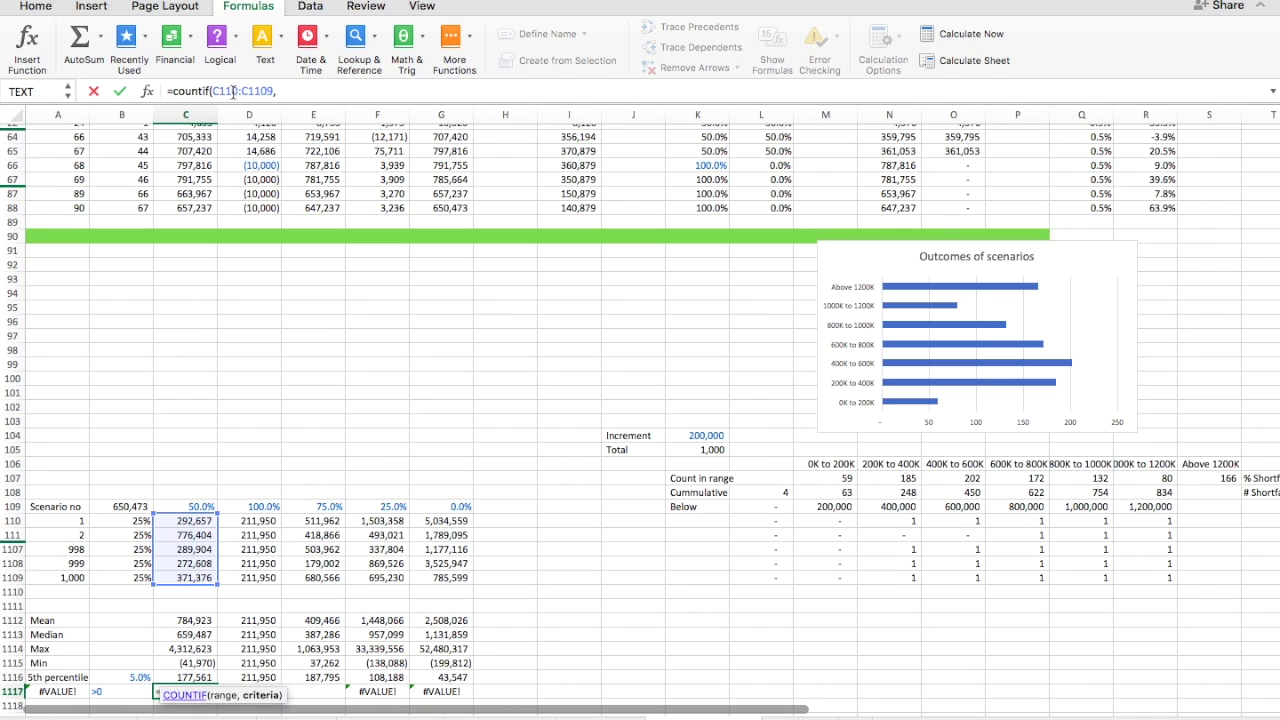
{"action": "key", "text": "Left"}
{"action": "type", "text": ")"}
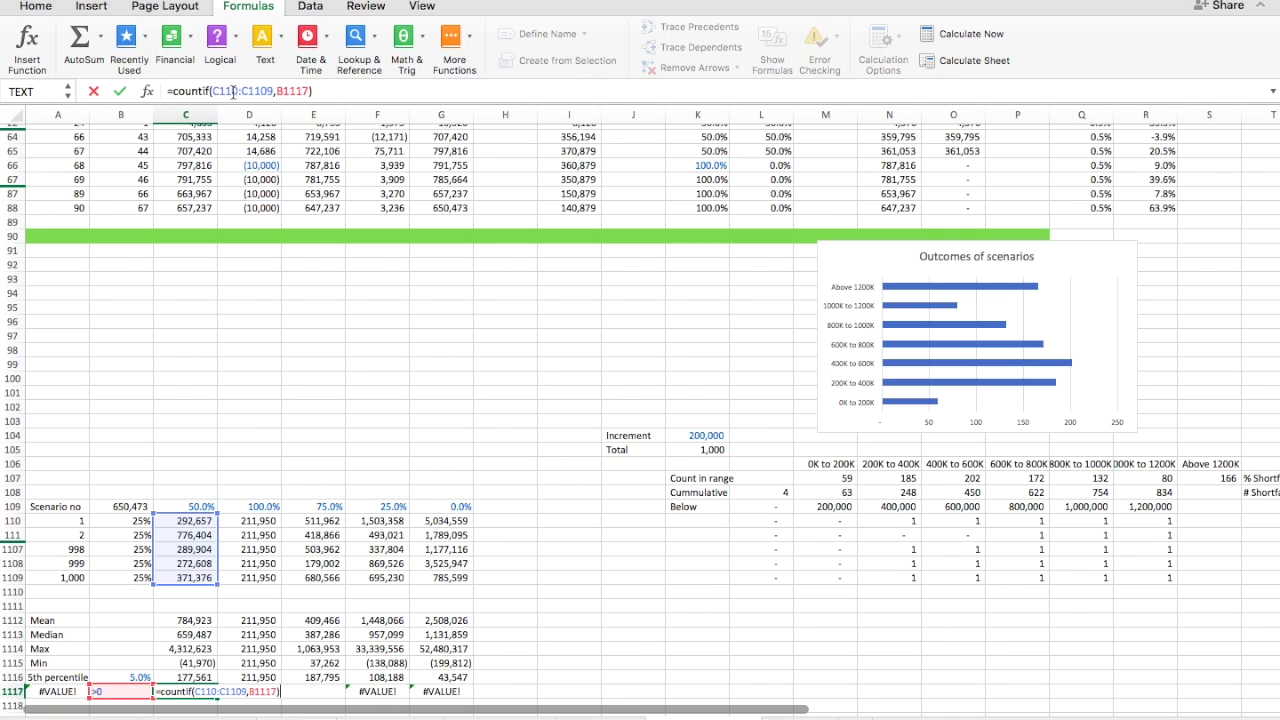
{"action": "key", "text": "Return"}
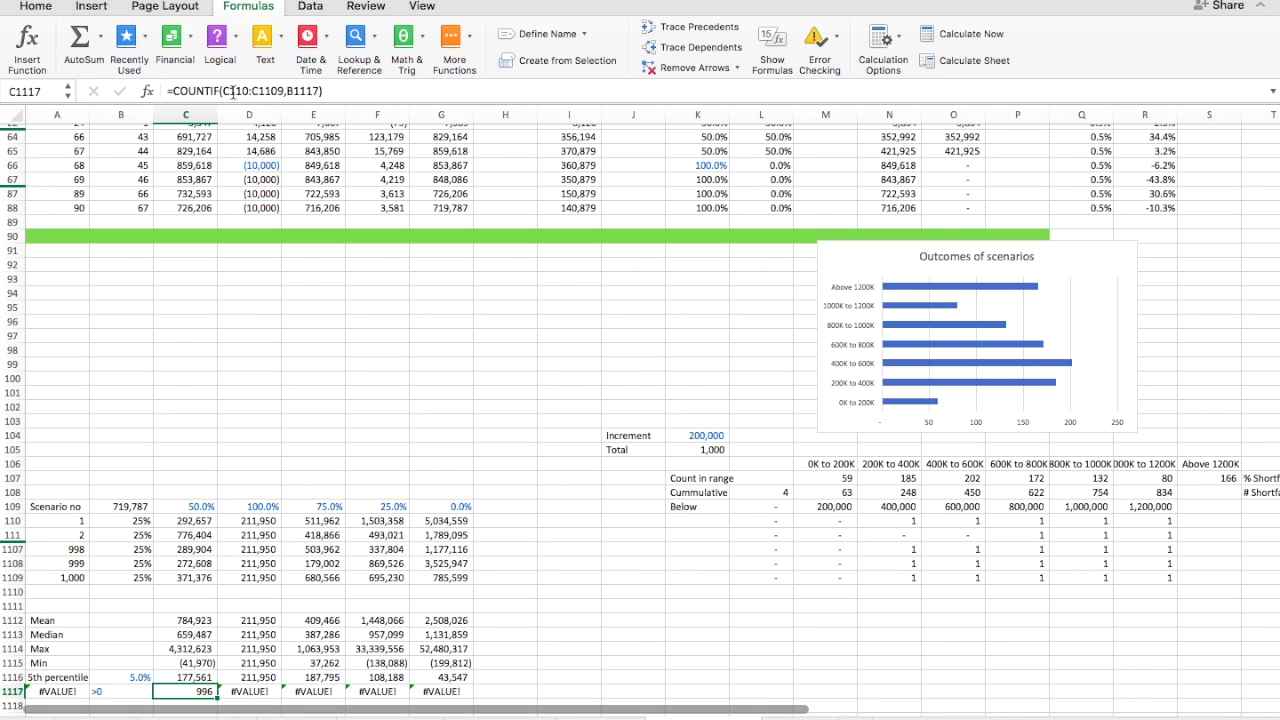
- Anchor the criterion to $B1117 and copy the count across C1117:G1117 (996, 1,000, 1,000, 986, 967)
{"action": "left_click", "coordinate": [287, 90]}
{"action": "key", "text": "ctrl+Return"}
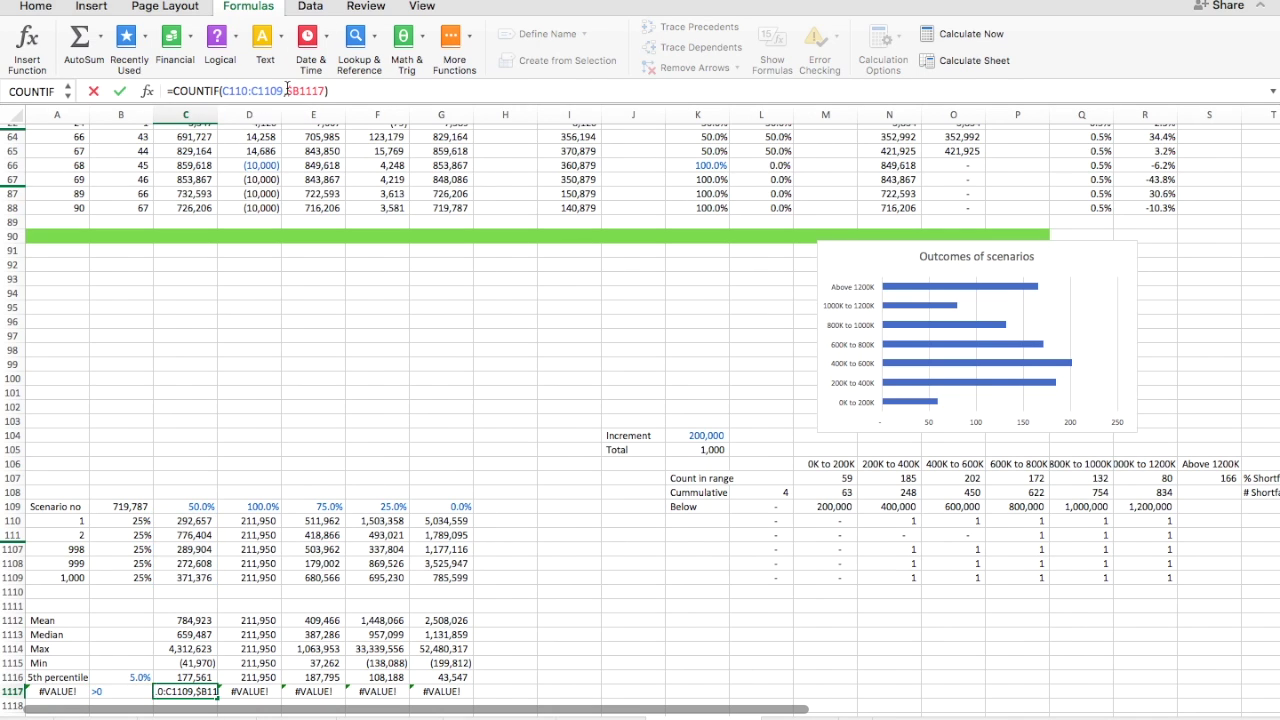
{"action": "key", "text": "ctrl+c"}
{"action": "key", "text": "Left"}
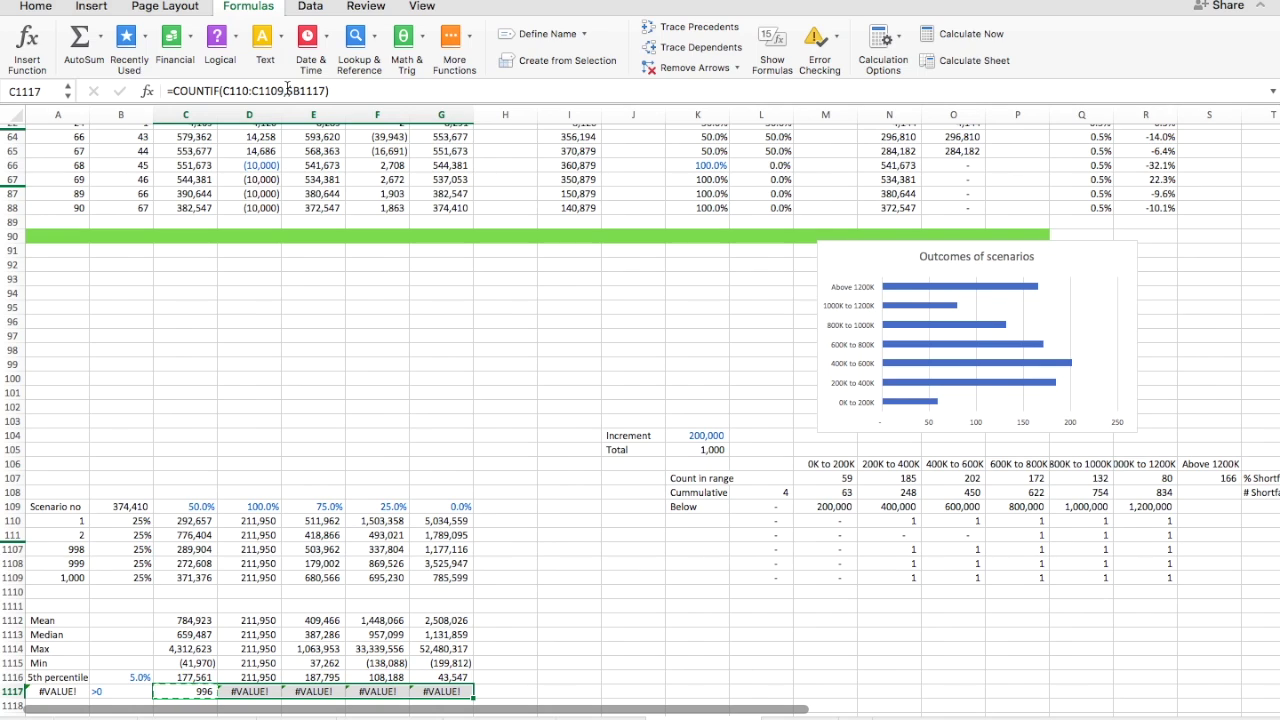
{"action": "key", "text": "Right"}
{"action": "key", "text": "shift+Right"}
{"action": "key", "text": "shift+Right"}
{"action": "key", "text": "shift+Right"}
{"action": "key", "text": "shift+Right"}
{"action": "key", "text": "ctrl+v"}
{"action": "key", "text": "shift+Left"}
{"action": "key", "text": "shift+Left"}
{"action": "key", "text": "shift+Left"}
{"action": "key", "text": "shift+Left"}
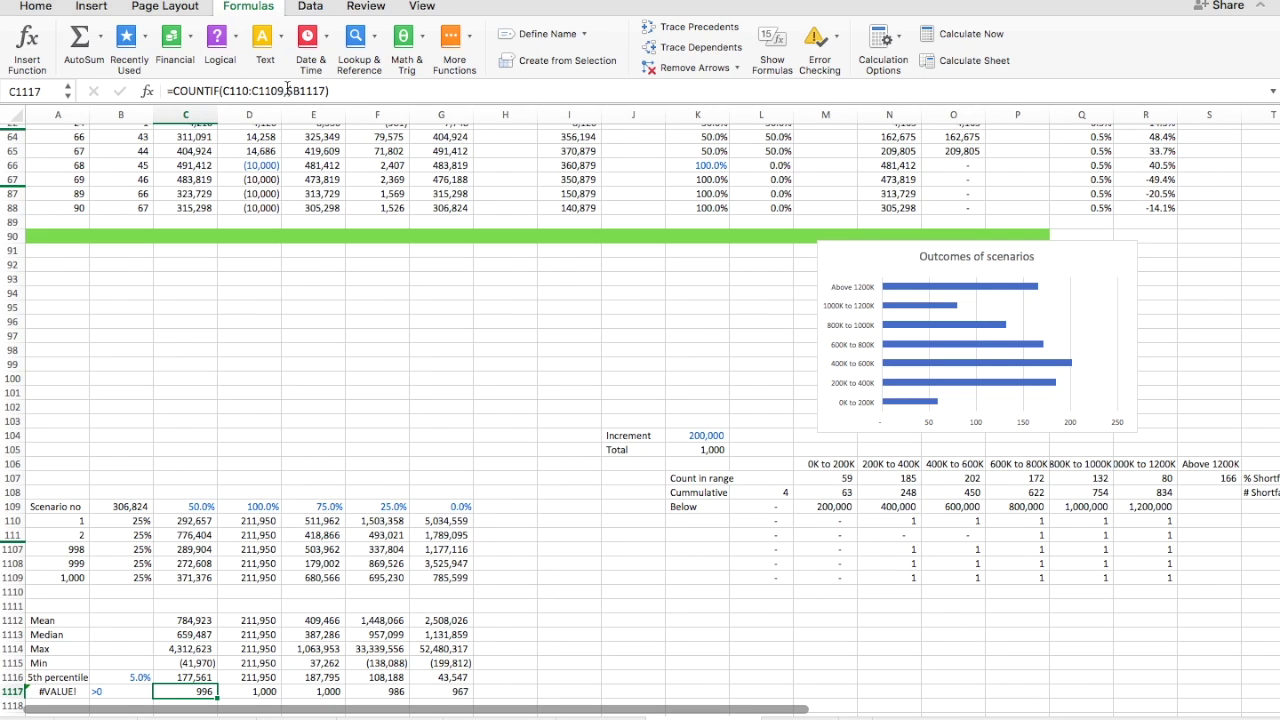
- Append /1000 to the C1117 count formula so it returns a fraction of cases
{"action": "key", "text": "Up"}
{"action": "key", "text": "Up"}
{"action": "key", "text": "Right"}
{"action": "key", "text": "Right"}
{"action": "key", "text": "Right"}
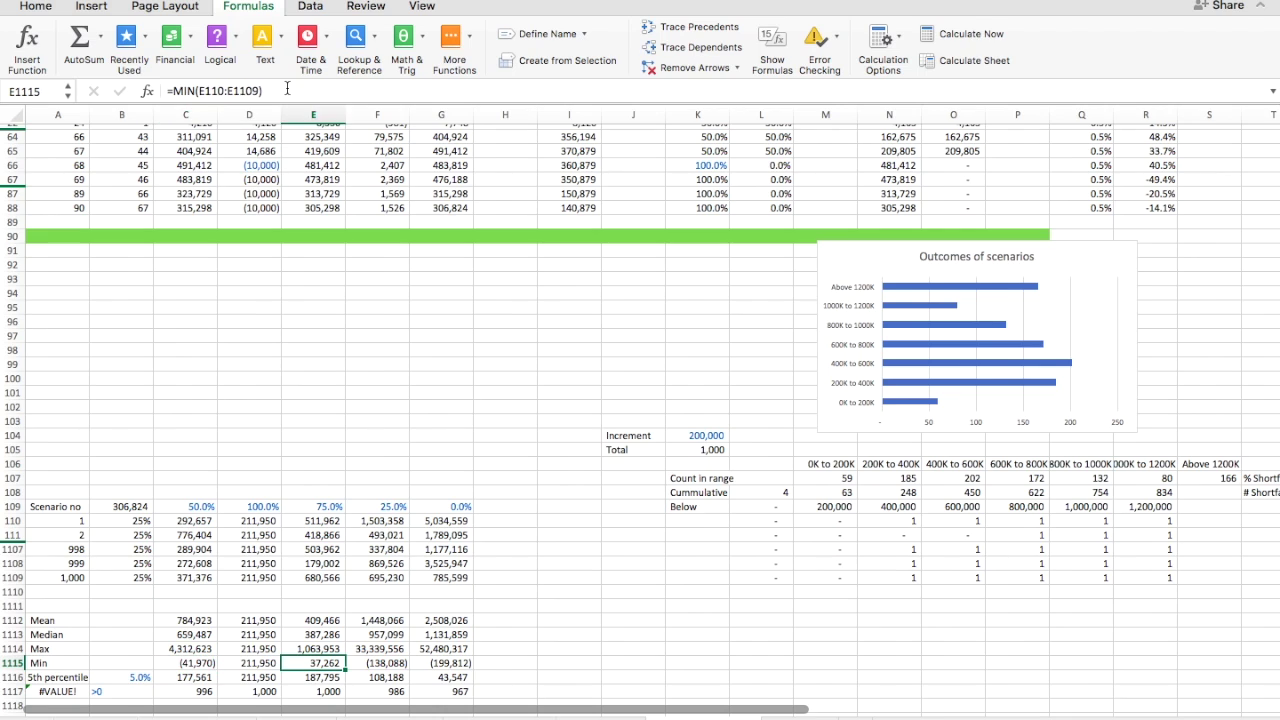
{"action": "key", "text": "shift+Right"}
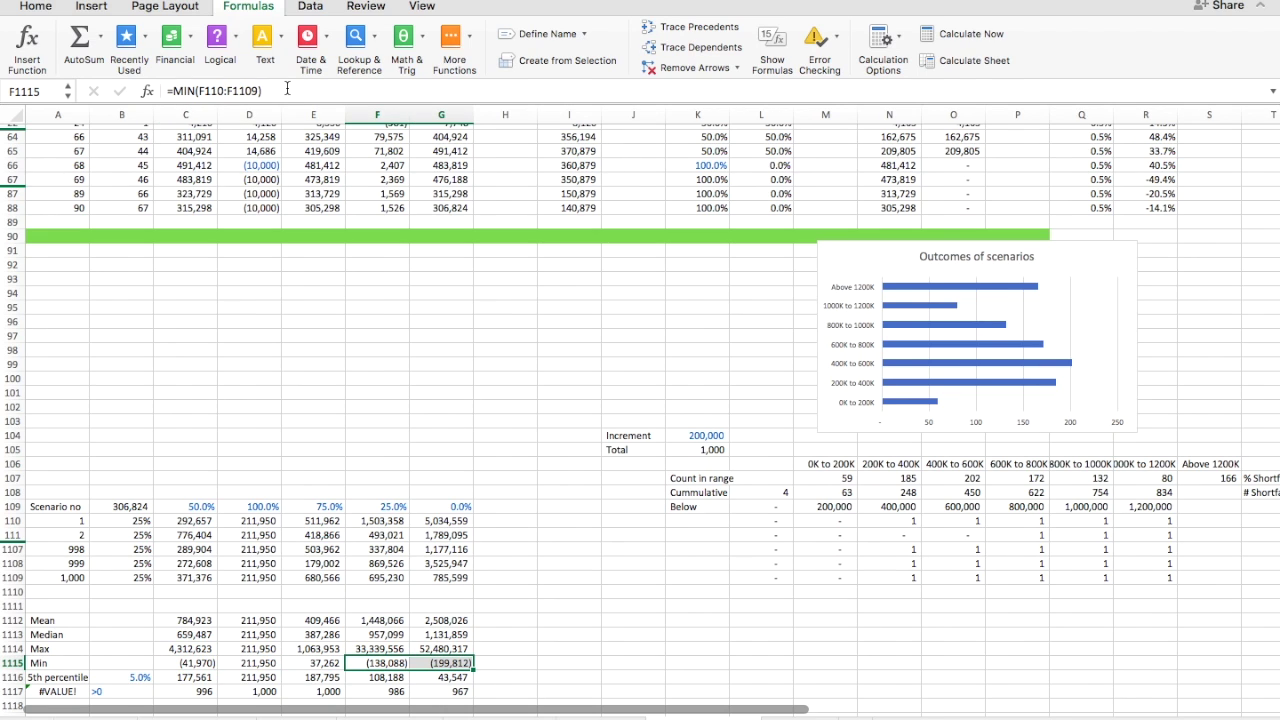
{"action": "key", "text": "Down"}
{"action": "key", "text": "Down"}
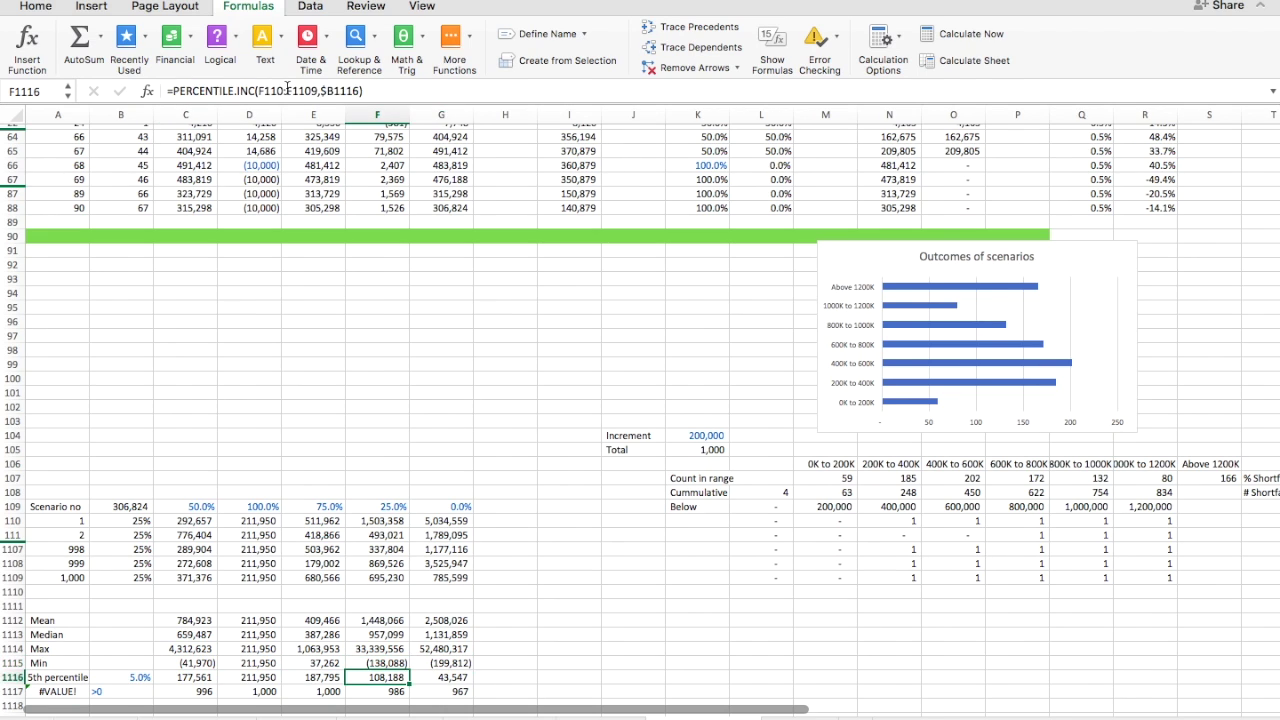
{"action": "key", "text": "Left"}
{"action": "key", "text": "Left"}
{"action": "key", "text": "Left"}
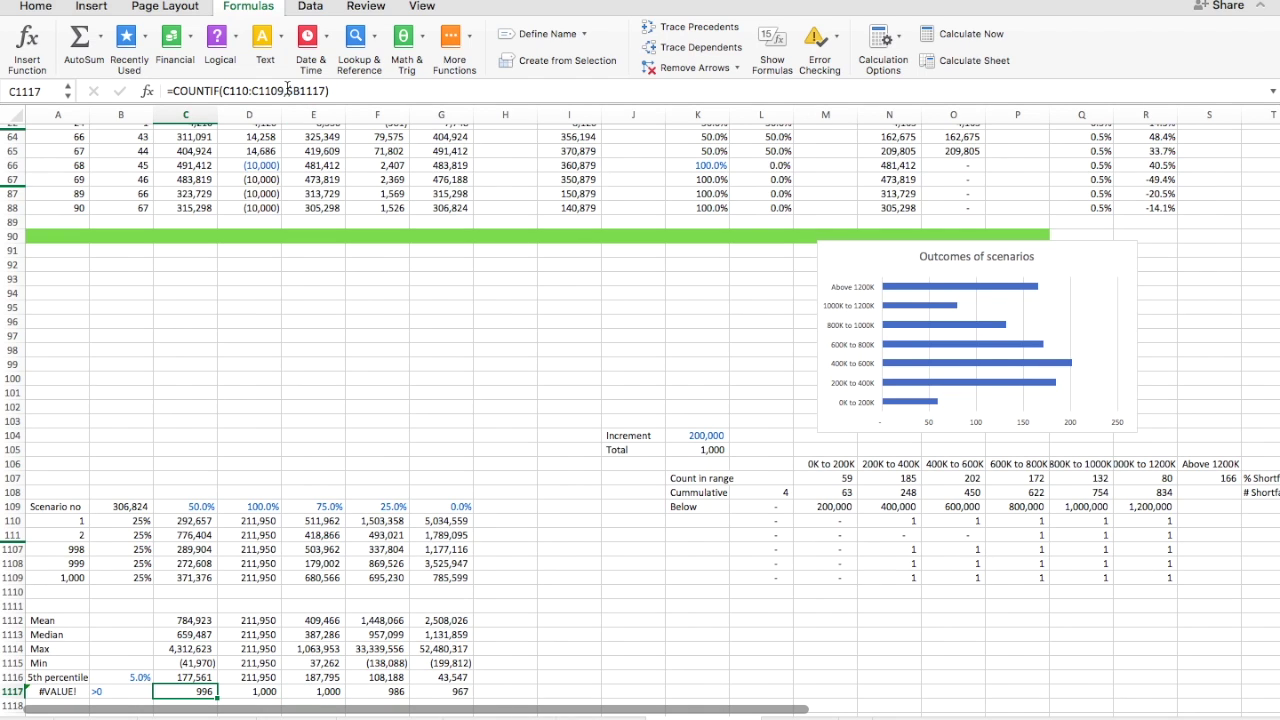
{"action": "left_click", "coordinate": [338, 89]}
{"action": "type", "text": "/1000"}
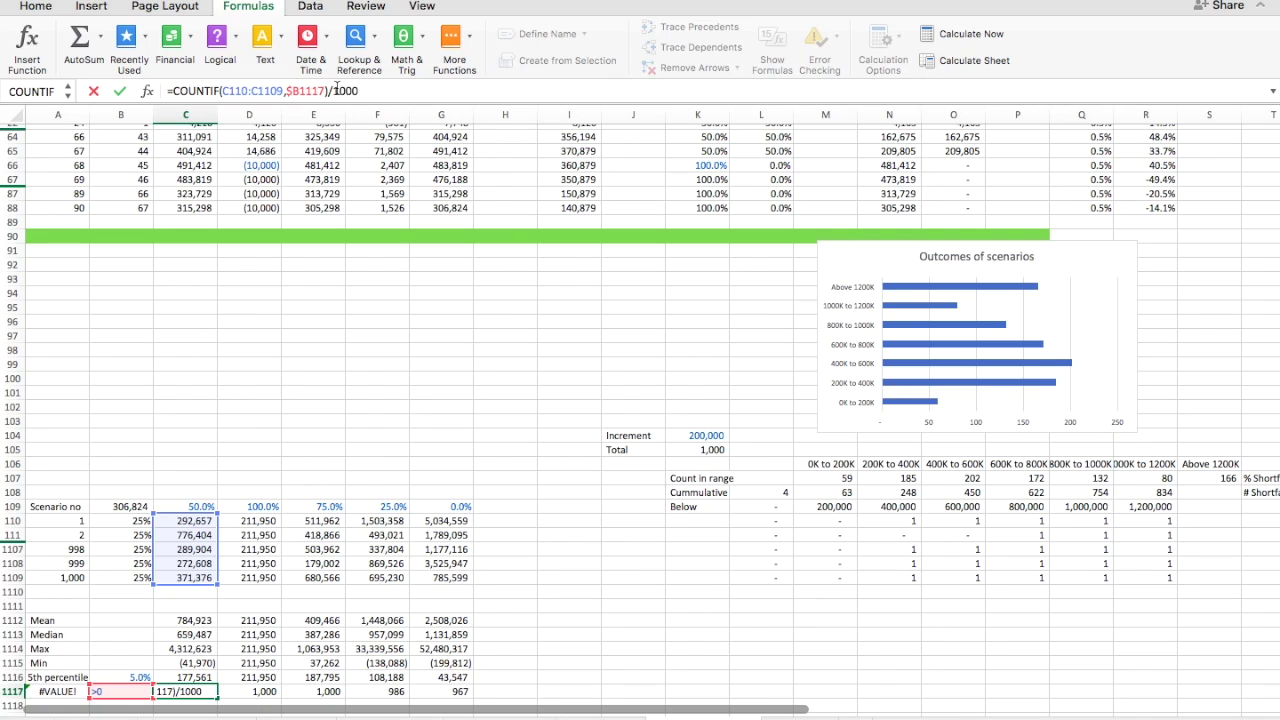
{"action": "key", "text": "Return"}
{"action": "key", "text": "Up"}
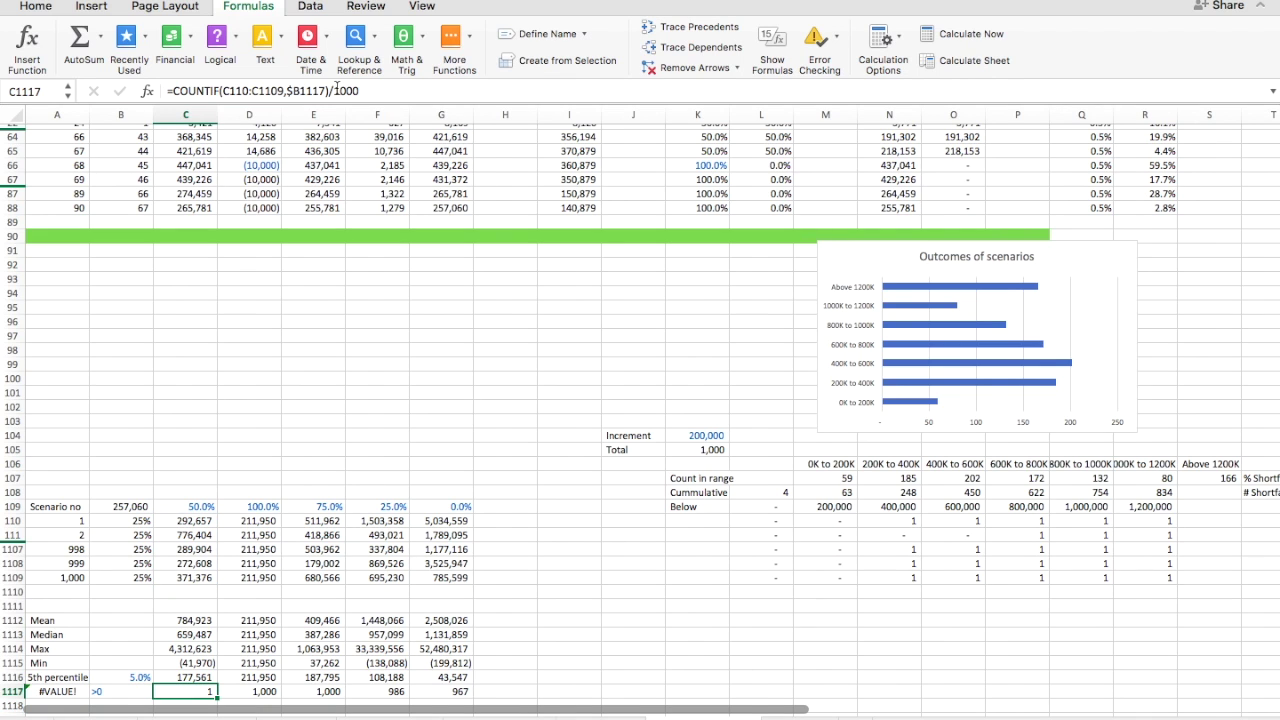
- Format C1117:G1117 as percentages: 100%, 100%, 100%, 99%, 97%
{"action": "left_click", "coordinate": [52, 14]}
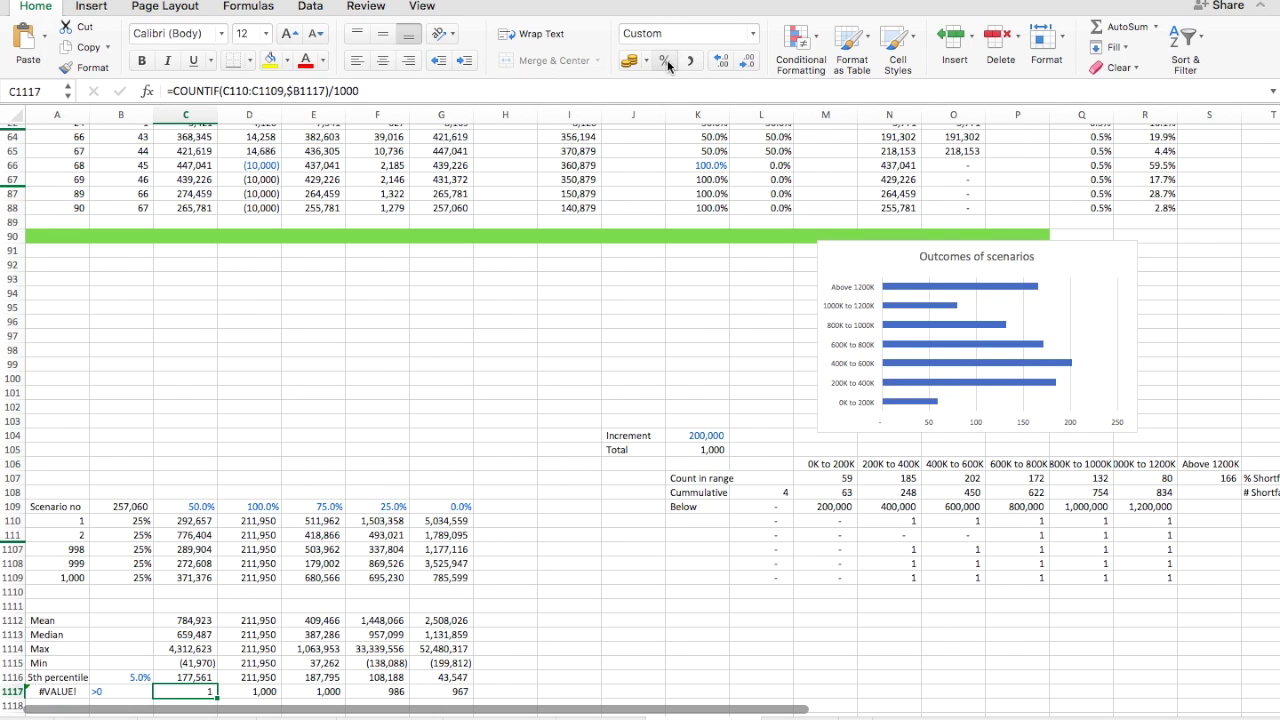
{"action": "left_click", "coordinate": [665, 62]}
{"action": "key", "text": "Return"}
{"action": "key", "text": "Up"}
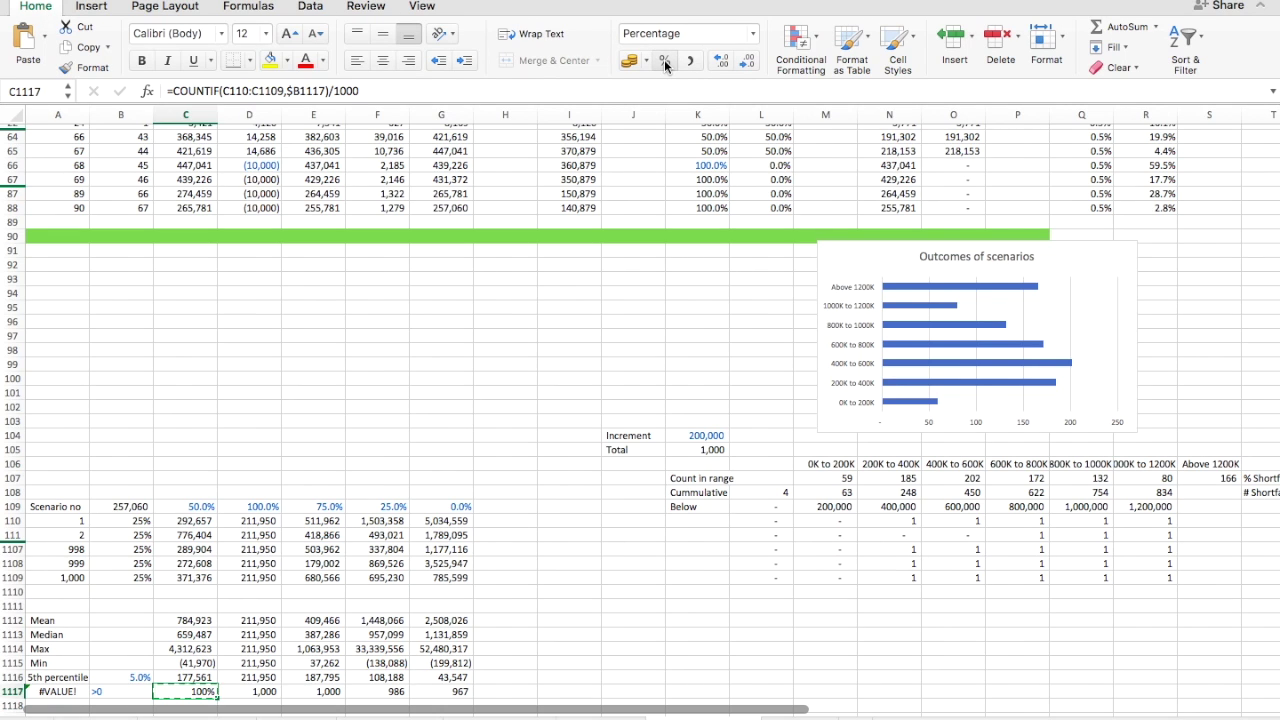
{"action": "key", "text": "shift+Right"}
{"action": "key", "text": "shift+Right"}
{"action": "key", "text": "shift+Right"}
{"action": "key", "text": "shift+Right"}
{"action": "left_click", "coordinate": [665, 62]}
{"action": "key", "text": "Down"}
{"action": "key", "text": "Up"}
{"action": "key", "text": "Left"}
{"action": "key", "text": "Left"}
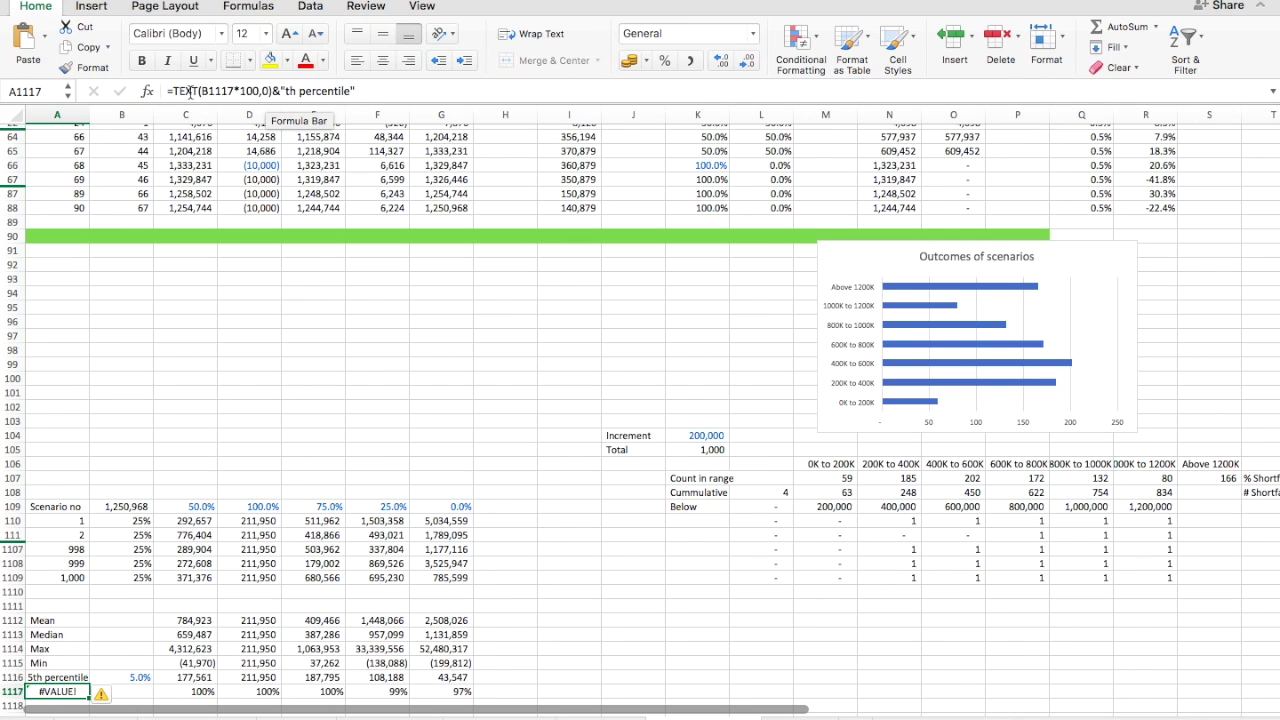
- Start the A1117 label formula with "% Cases" joined by & to the TEXT part
{"action": "left_click", "coordinate": [175, 91]}
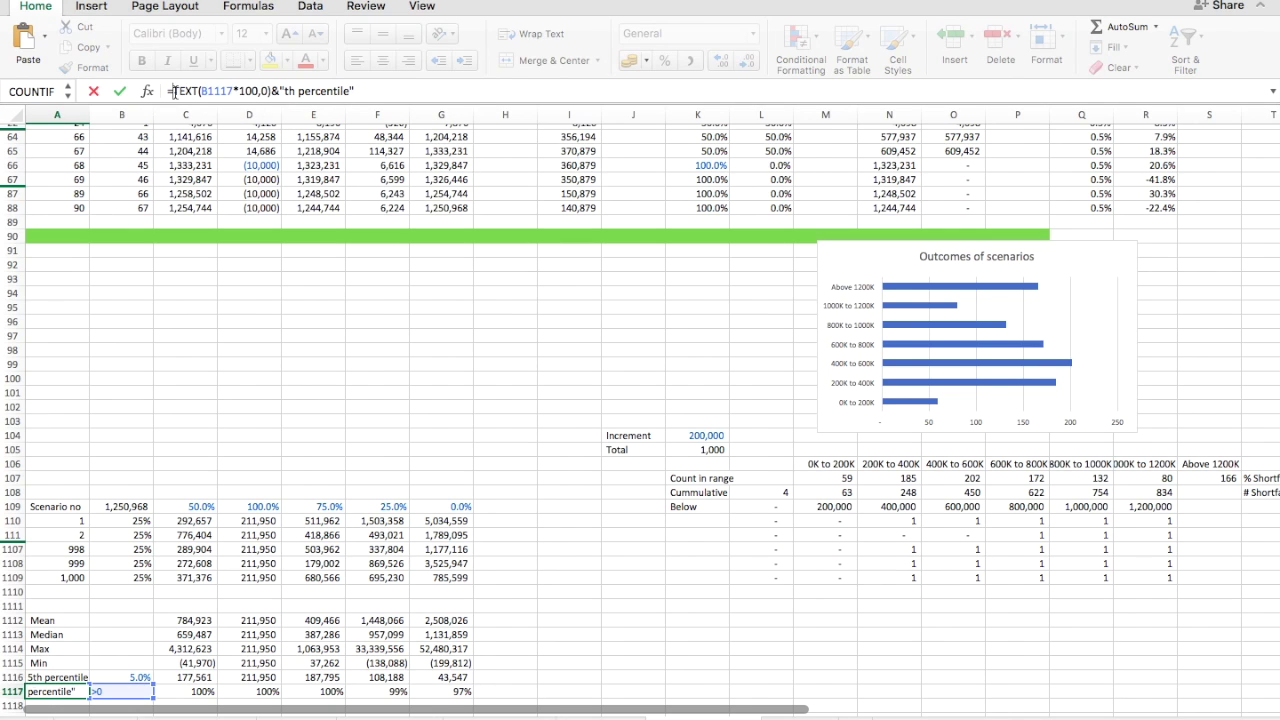
{"action": "type", "text": "\"% "}
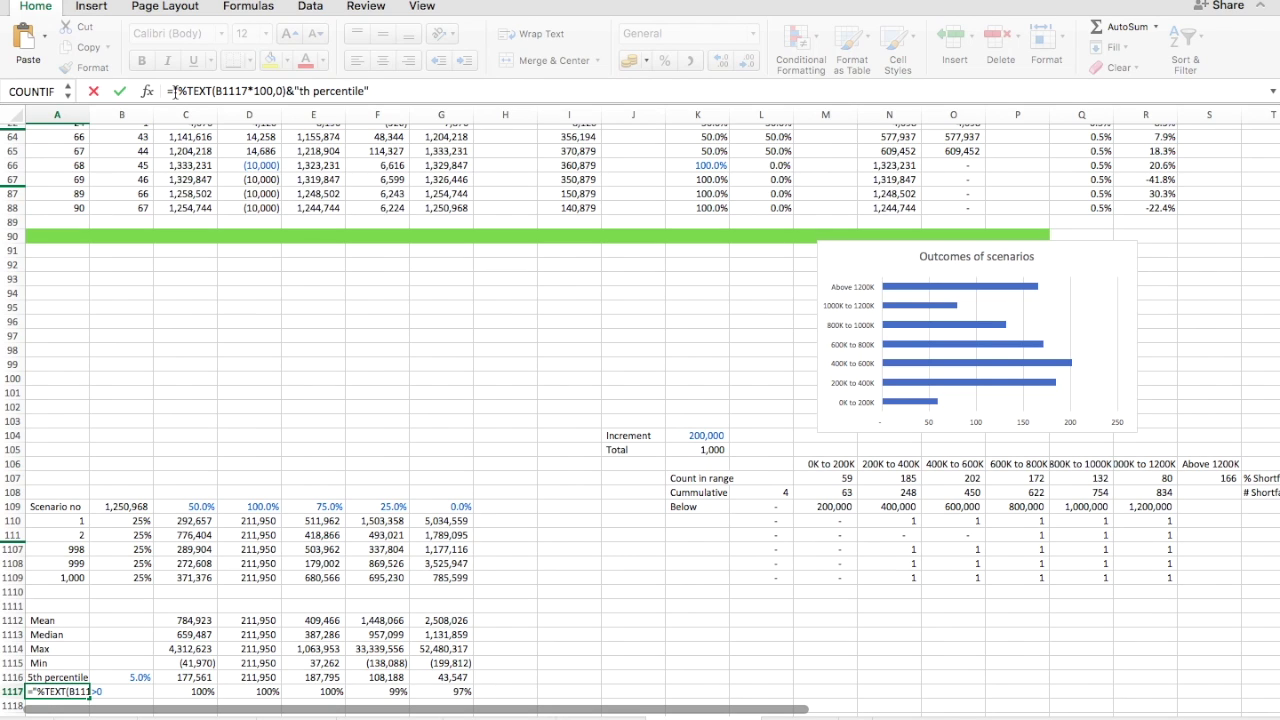
{"action": "type", "text": "Cases\""}
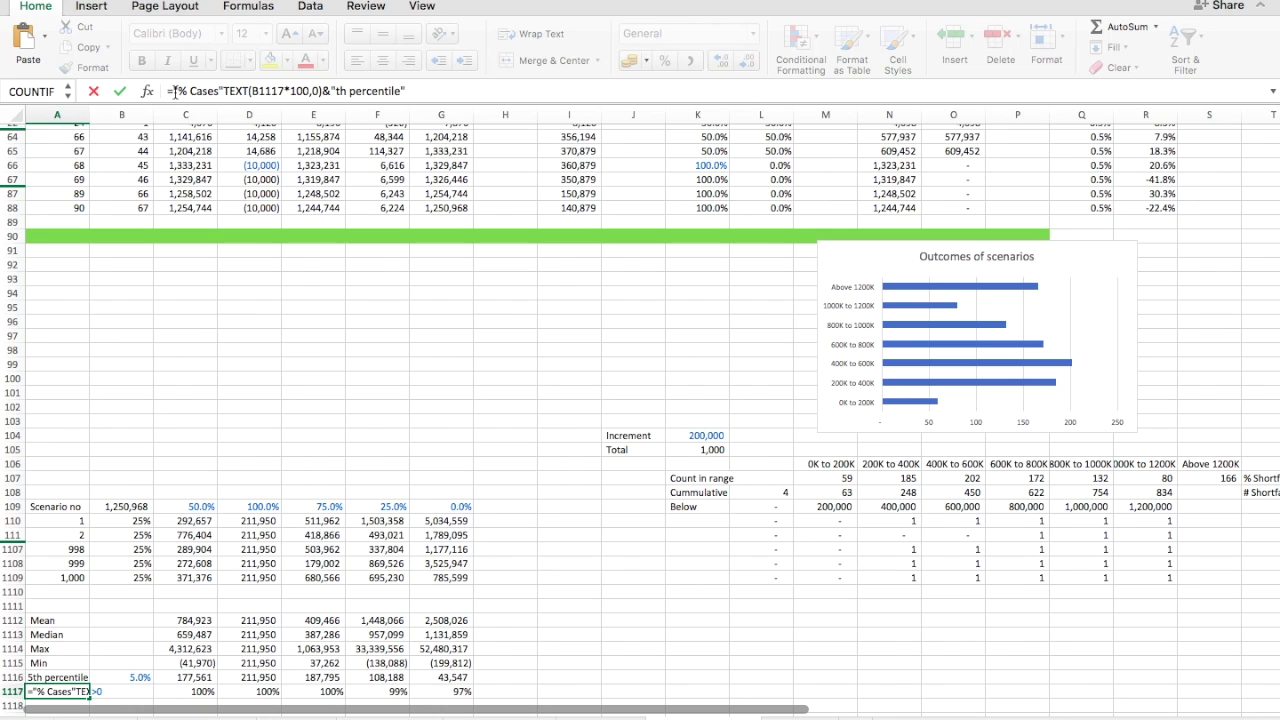
{"action": "key", "text": "shift+Right"}
{"action": "key", "text": "shift+Right"}
{"action": "key", "text": "shift+Right"}
{"action": "key", "text": "shift+Right"}
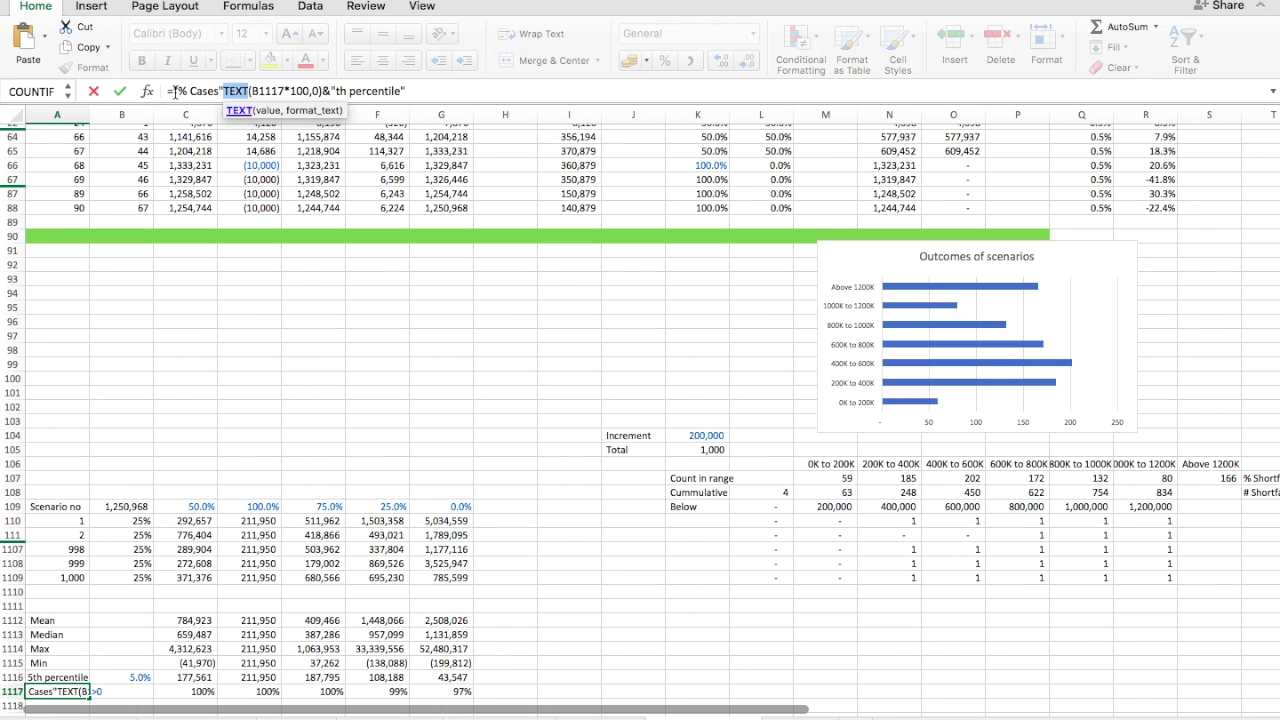
{"action": "key", "text": "Left"}
{"action": "type", "text": "&"}
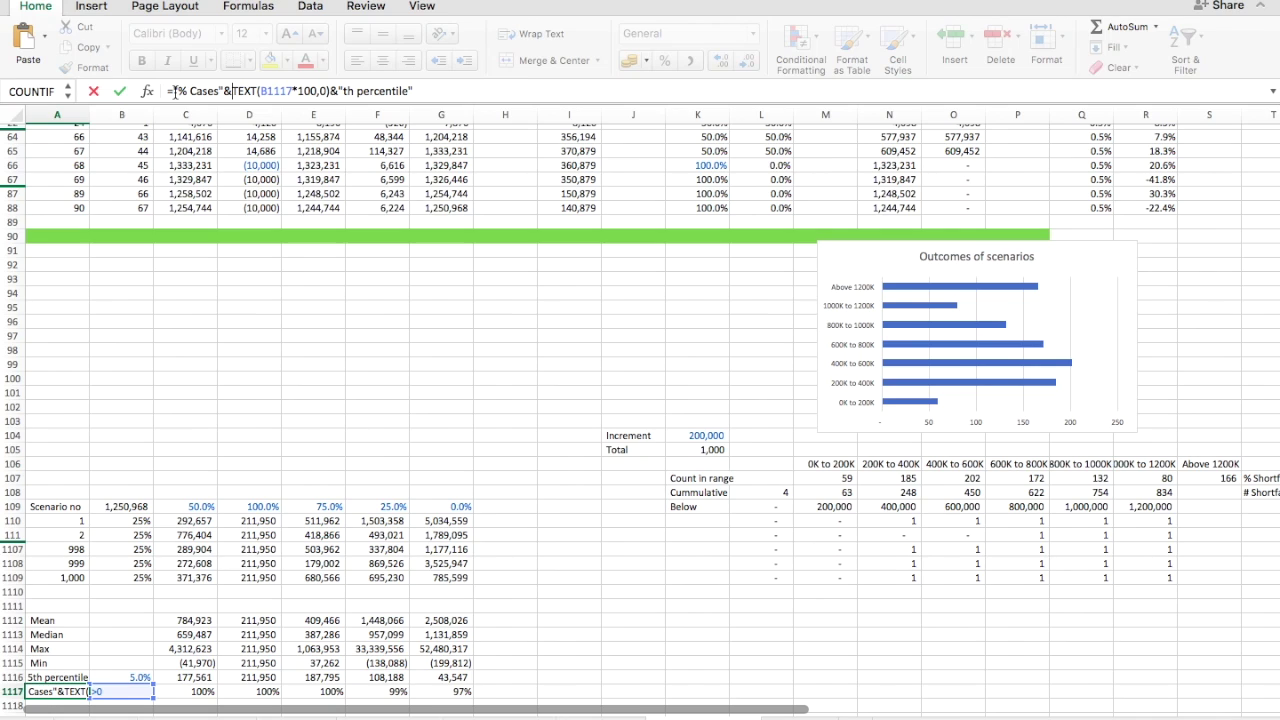
- Remove *100 and the percentile suffix, using format "0,000", so A1117 reads "% Cases>0"
{"action": "key", "text": "Right"}
{"action": "key", "text": "Right"}
{"action": "key", "text": "Right"}
{"action": "key", "text": "Right"}
{"action": "key", "text": "Right"}
{"action": "key", "text": "Right"}
{"action": "key", "text": "Right"}
{"action": "key", "text": "Right"}
{"action": "key", "text": "Right"}
{"action": "key", "text": "Right"}
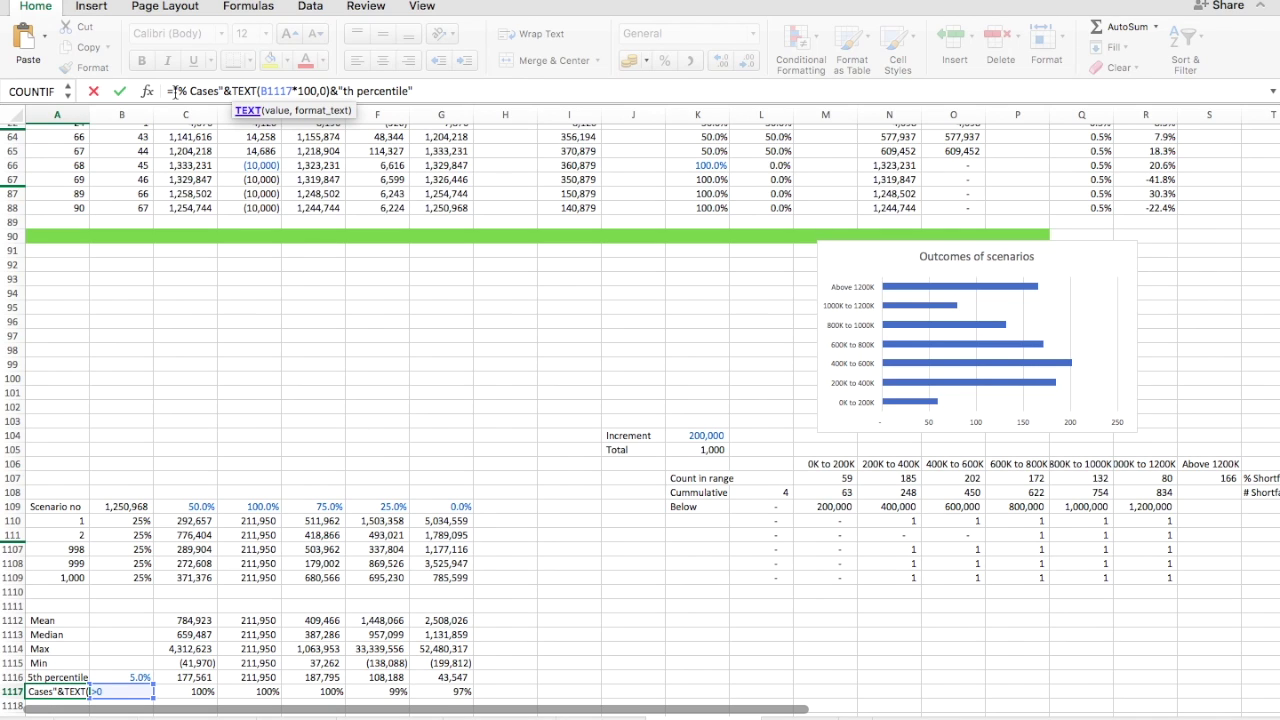
{"action": "key", "text": "shift+Right"}
{"action": "key", "text": "shift+Right"}
{"action": "key", "text": "shift+Right"}
{"action": "key", "text": "shift+Right"}
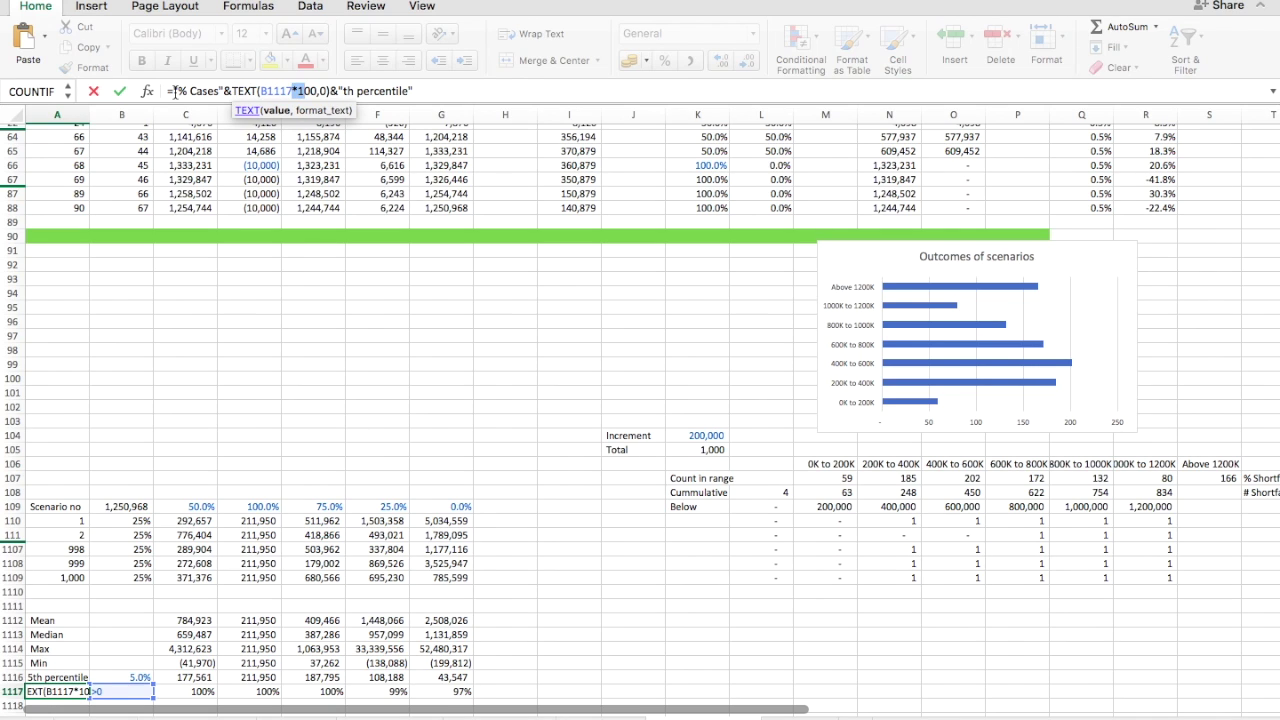
{"action": "key", "text": "BackSpace"}
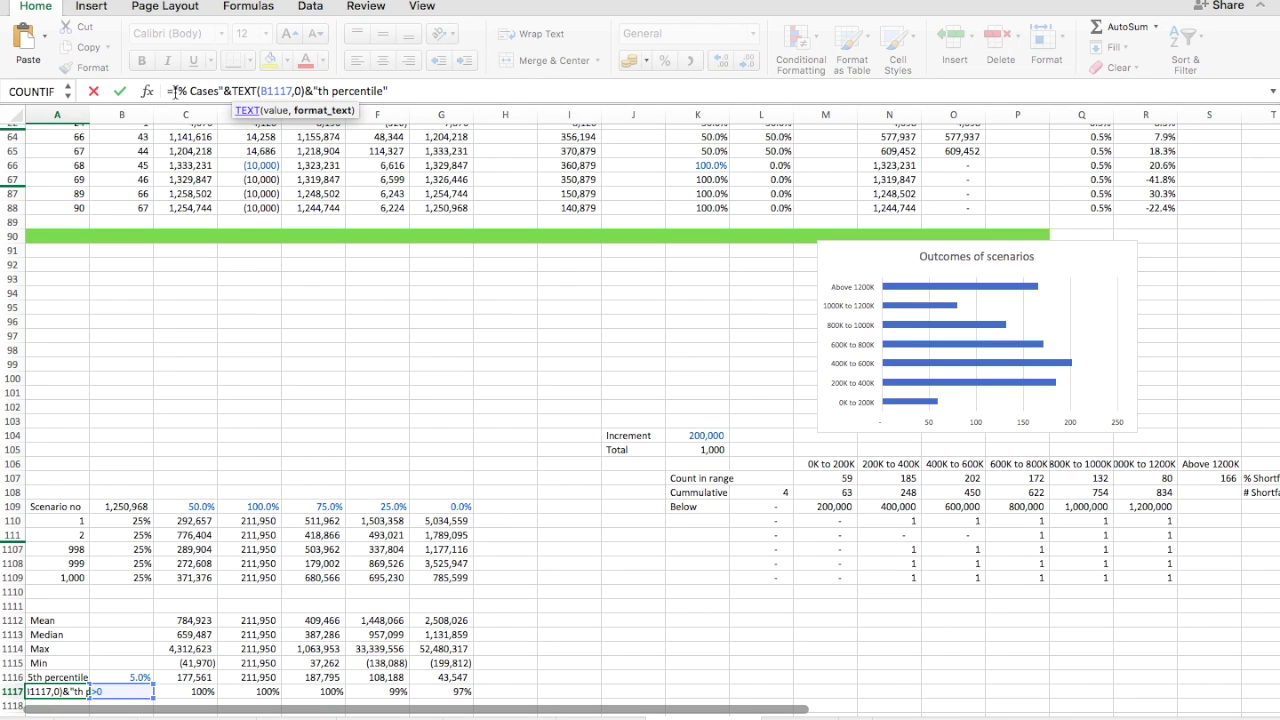
{"action": "key", "text": "BackSpace"}
{"action": "type", "text": "\""}
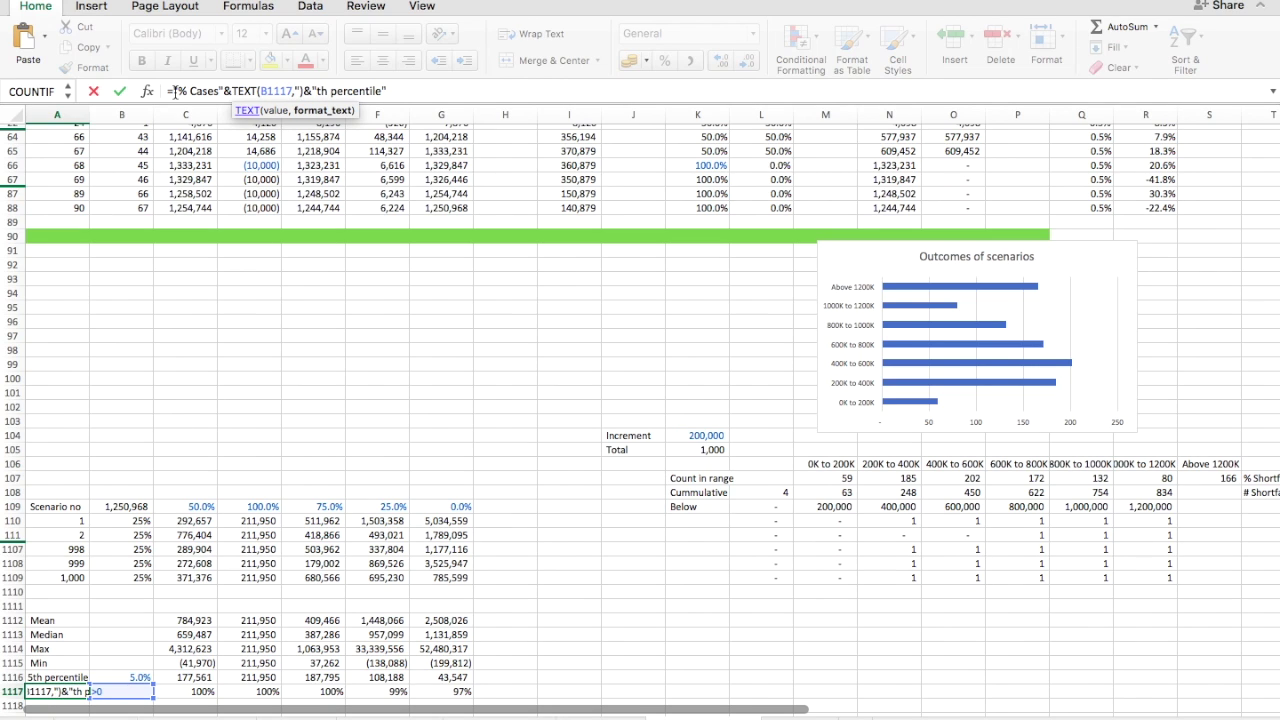
{"action": "type", "text": "0\",000"}
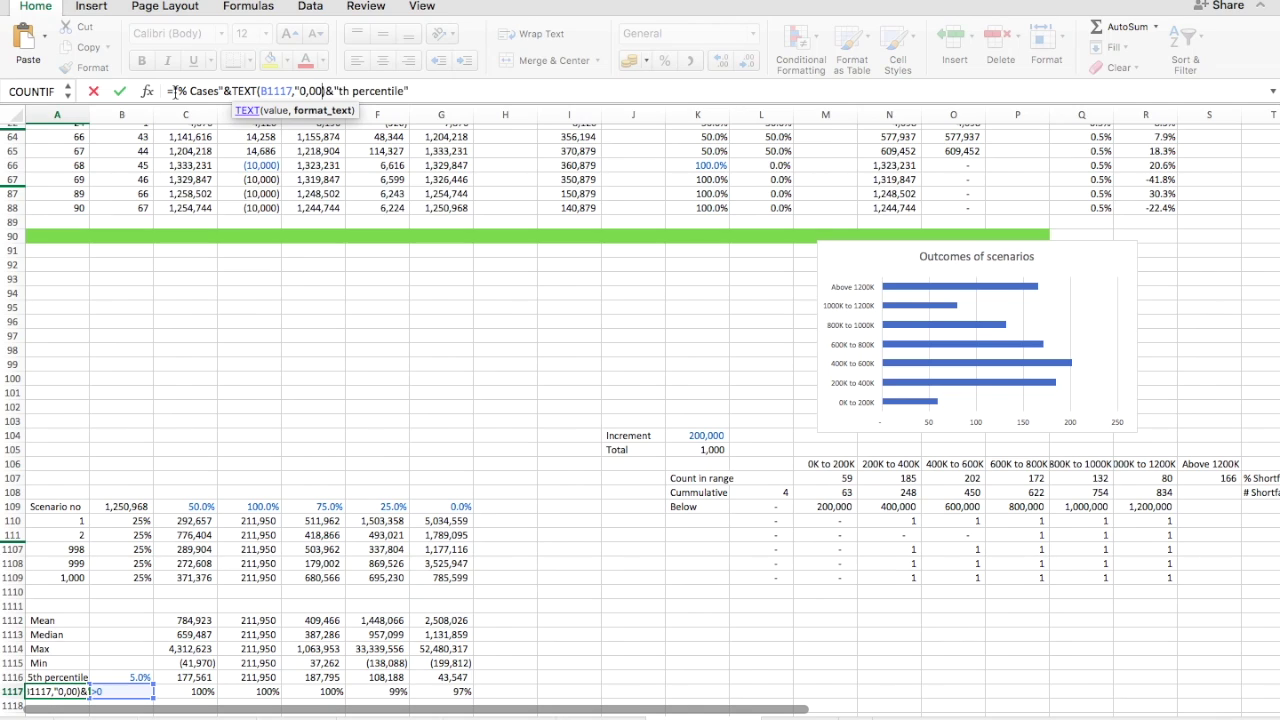
{"action": "key", "text": "shift+Right"}
{"action": "key", "text": "shift+Right"}
{"action": "key", "text": "shift+Right"}
{"action": "key", "text": "shift+Right"}
{"action": "key", "text": "shift+Right"}
{"action": "key", "text": "shift+Right"}
{"action": "key", "text": "shift+Right"}
{"action": "key", "text": "shift+Right"}
{"action": "key", "text": "shift+Right"}
{"action": "key", "text": "shift+Right"}
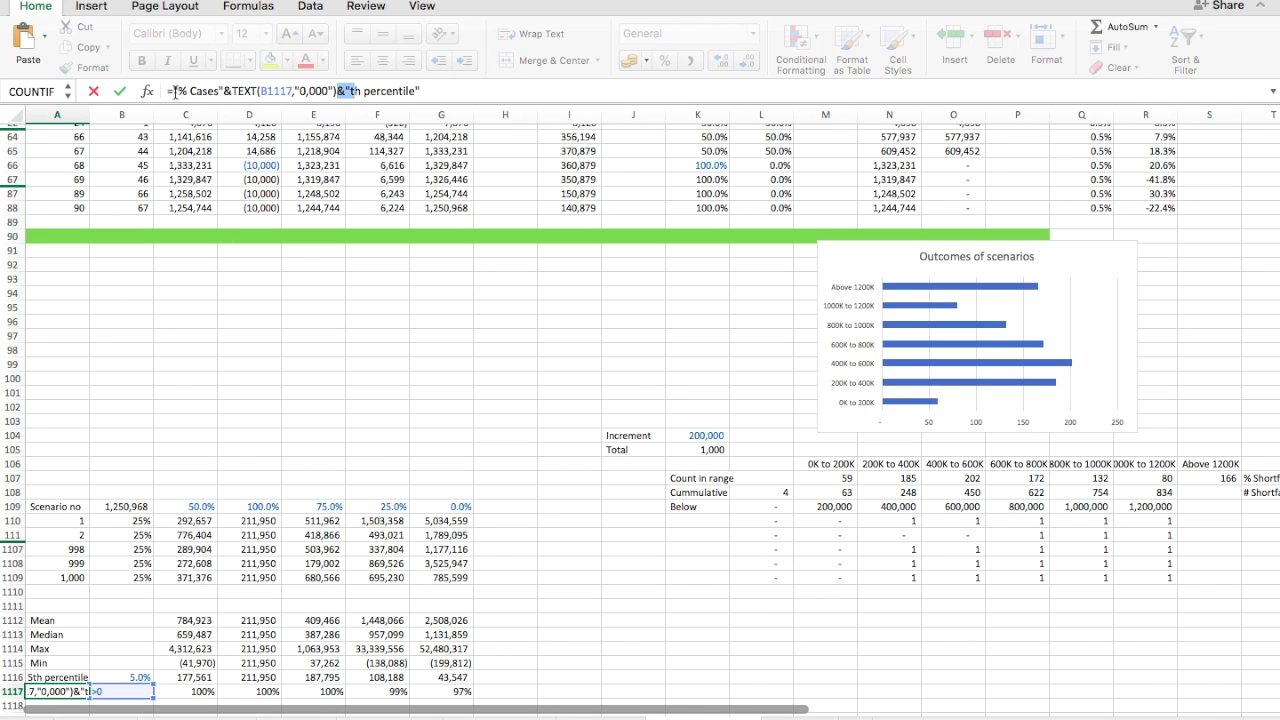
{"action": "key", "text": "shift+Right"}
{"action": "key", "text": "shift+Right"}
{"action": "key", "text": "shift+Right"}
{"action": "key", "text": "shift+Right"}
{"action": "key", "text": "shift+Right"}
{"action": "key", "text": "shift+Right"}
{"action": "key", "text": "shift+Right"}
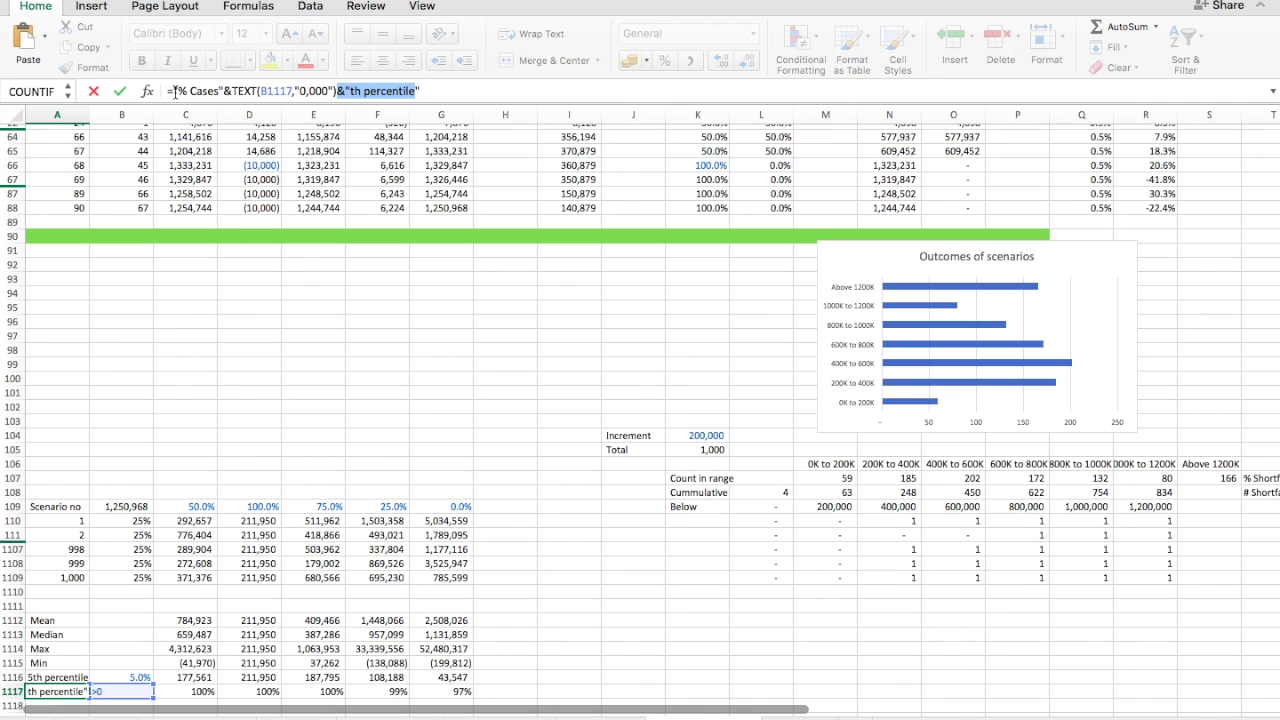
{"action": "key", "text": "BackSpace"}
{"action": "key", "text": "Return"}
{"action": "key", "text": "Up"}
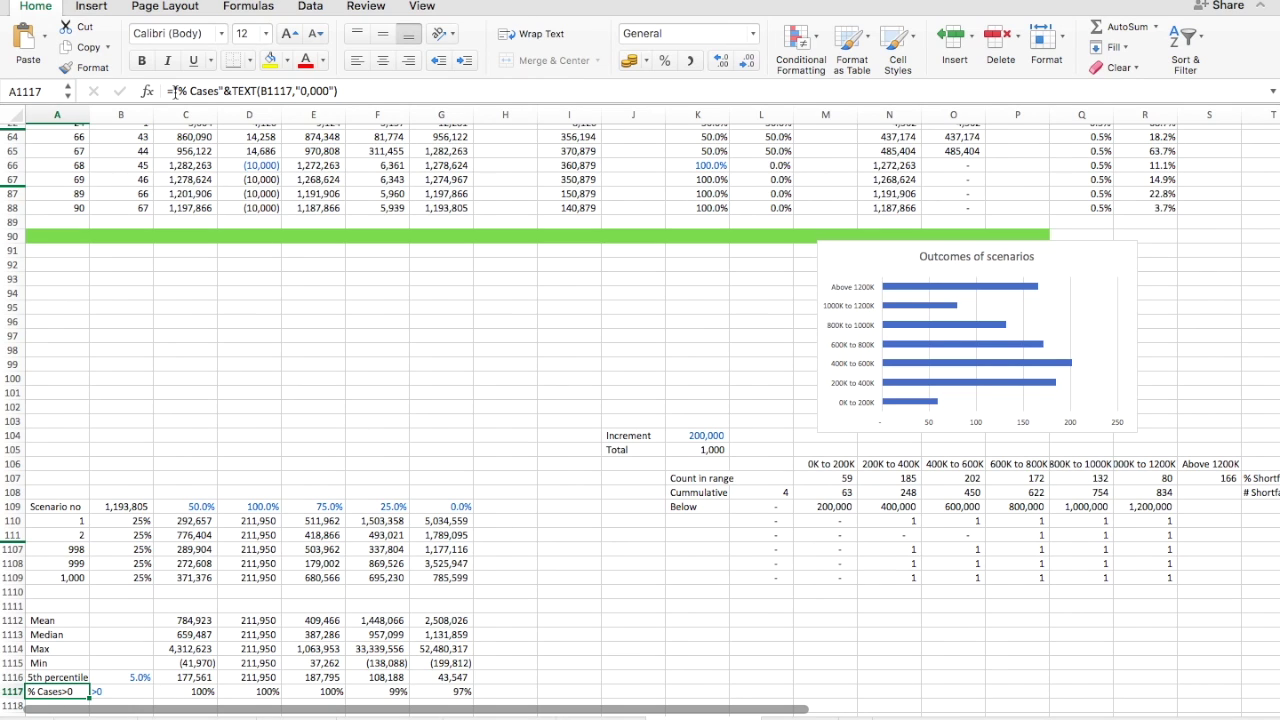
- Duplicate the % Cases>0 row into row 1118
{"action": "key", "text": "shift+super+Right"}
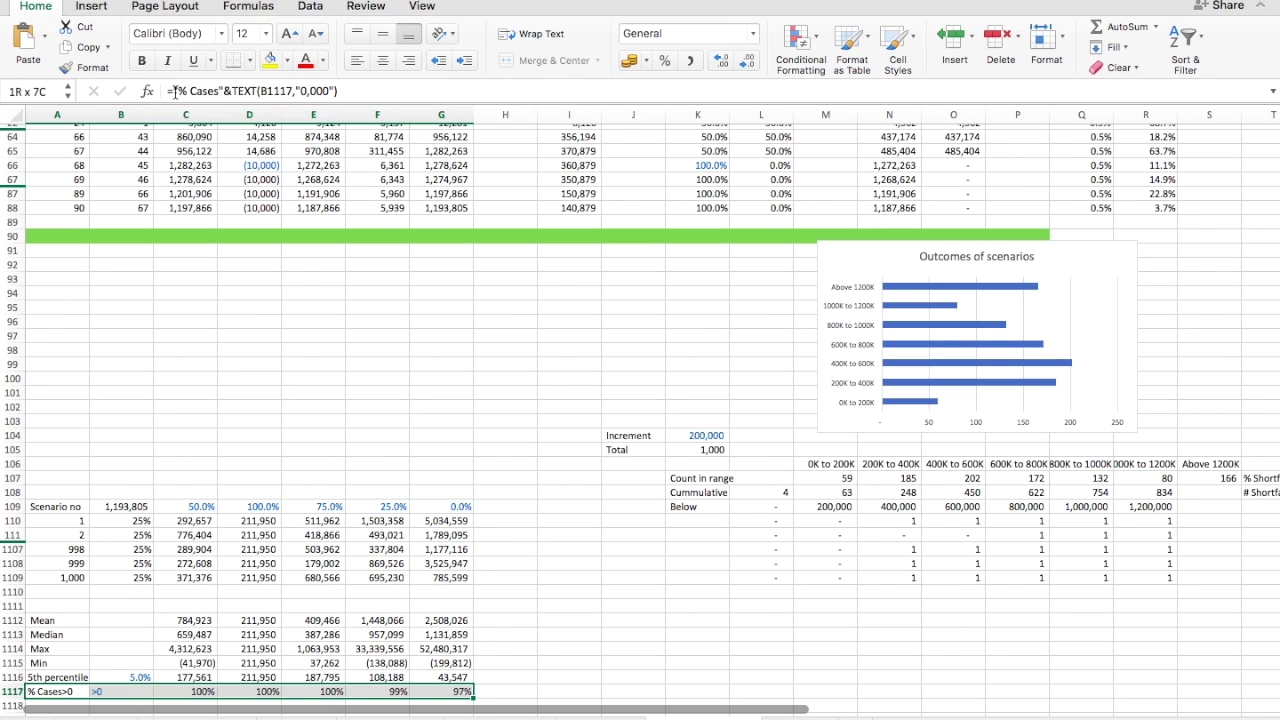
{"action": "key", "text": "super+c"}
{"action": "key", "text": "Down"}
{"action": "key", "text": "super+v"}
- Change the B1118 criterion to the >500000 threshold and compare its count formula with row 1117
{"action": "scroll", "coordinate": [640, 400], "scroll_direction": "down", "scroll_amount": 1}
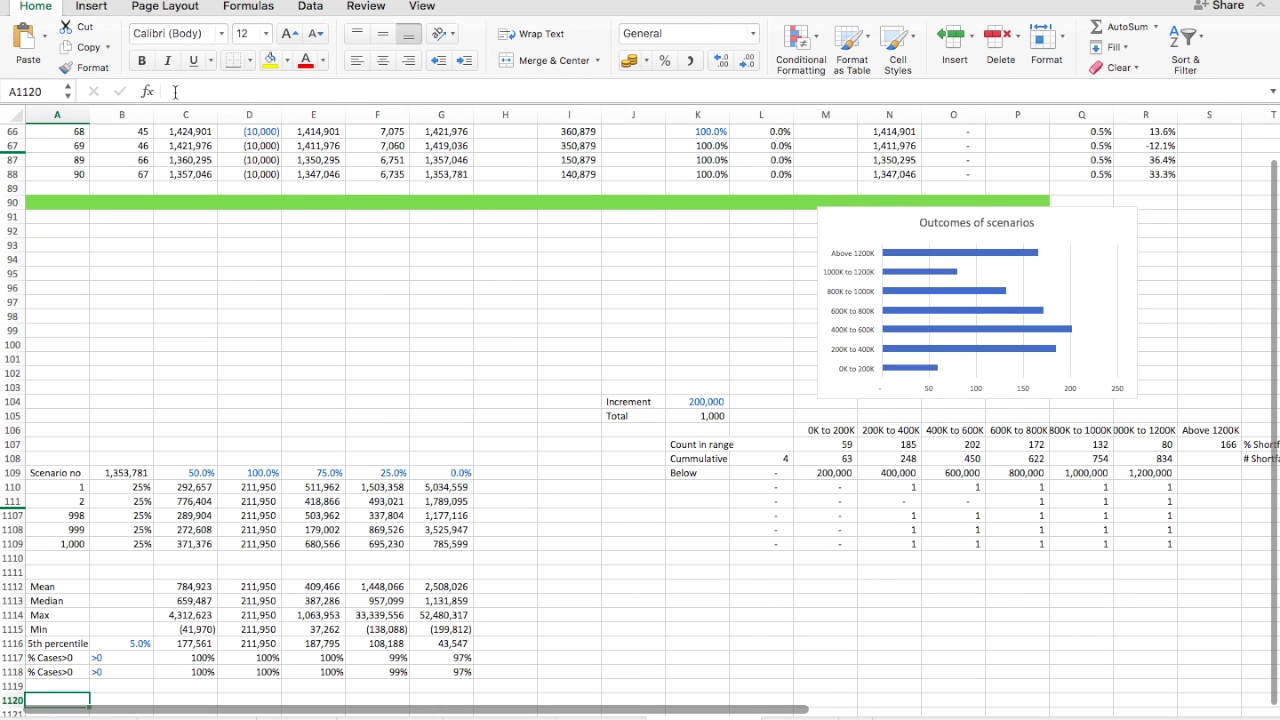
{"action": "key", "text": "Right"}
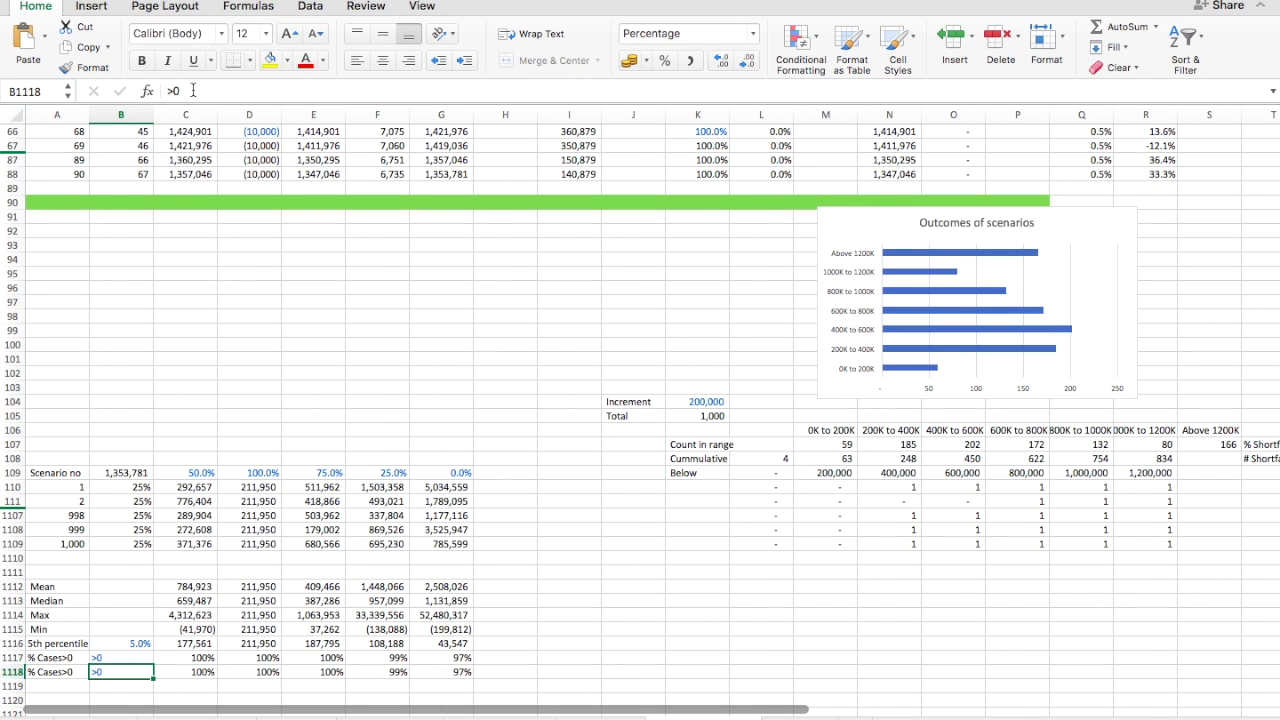
{"action": "left_click", "coordinate": [194, 91]}
{"action": "key", "text": "BackSpace"}
{"action": "type", "text": "4"}
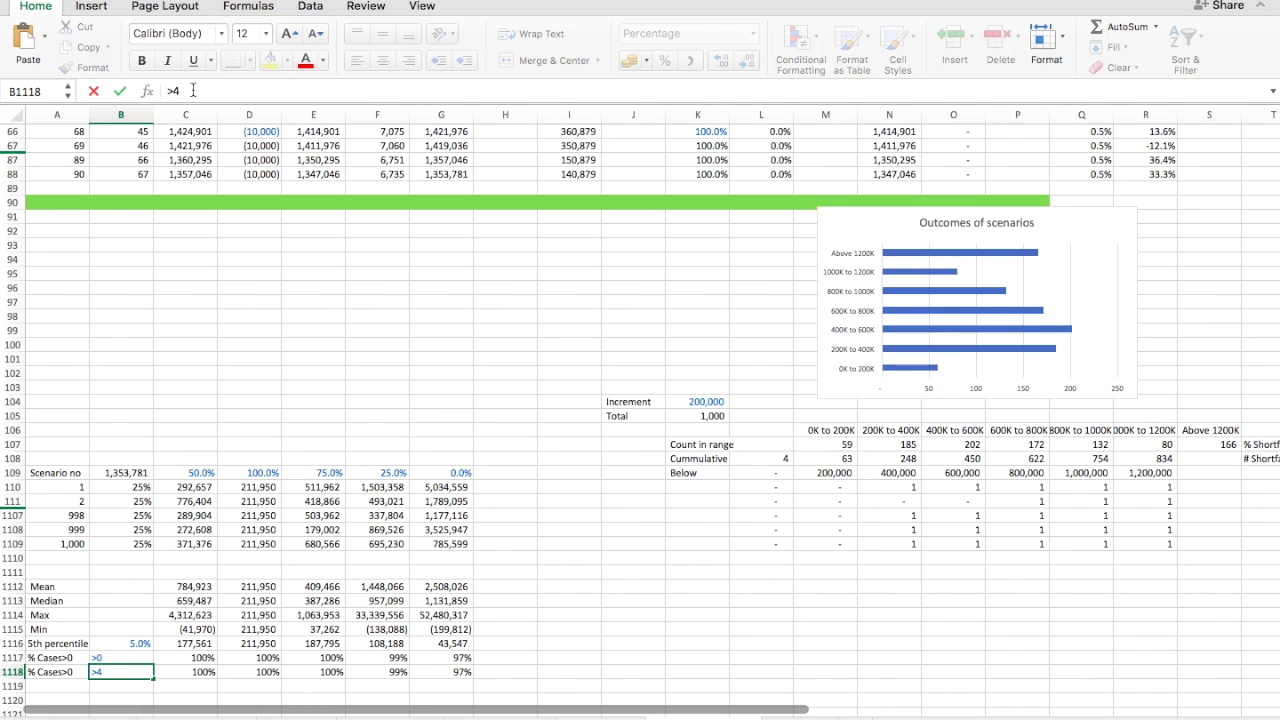
{"action": "type", "text": "00000"}
{"action": "key", "text": "Return"}
{"action": "key", "text": "Up"}
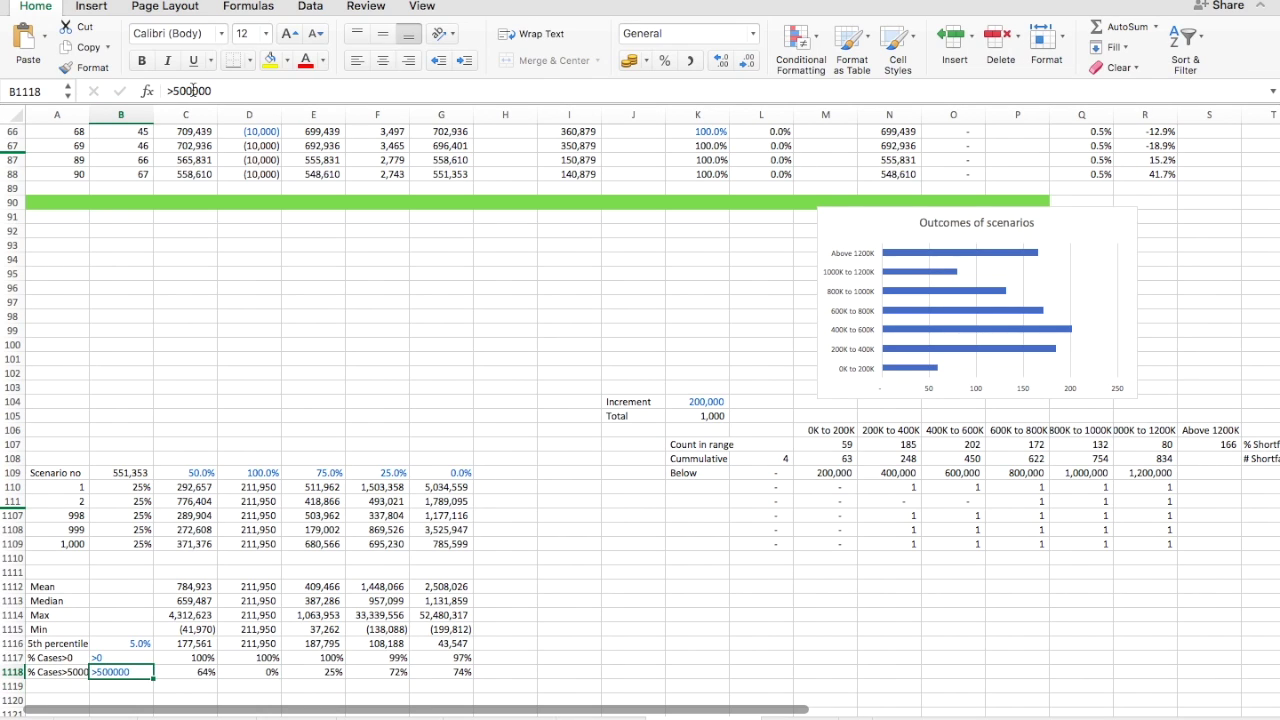
{"action": "key", "text": "Right"}
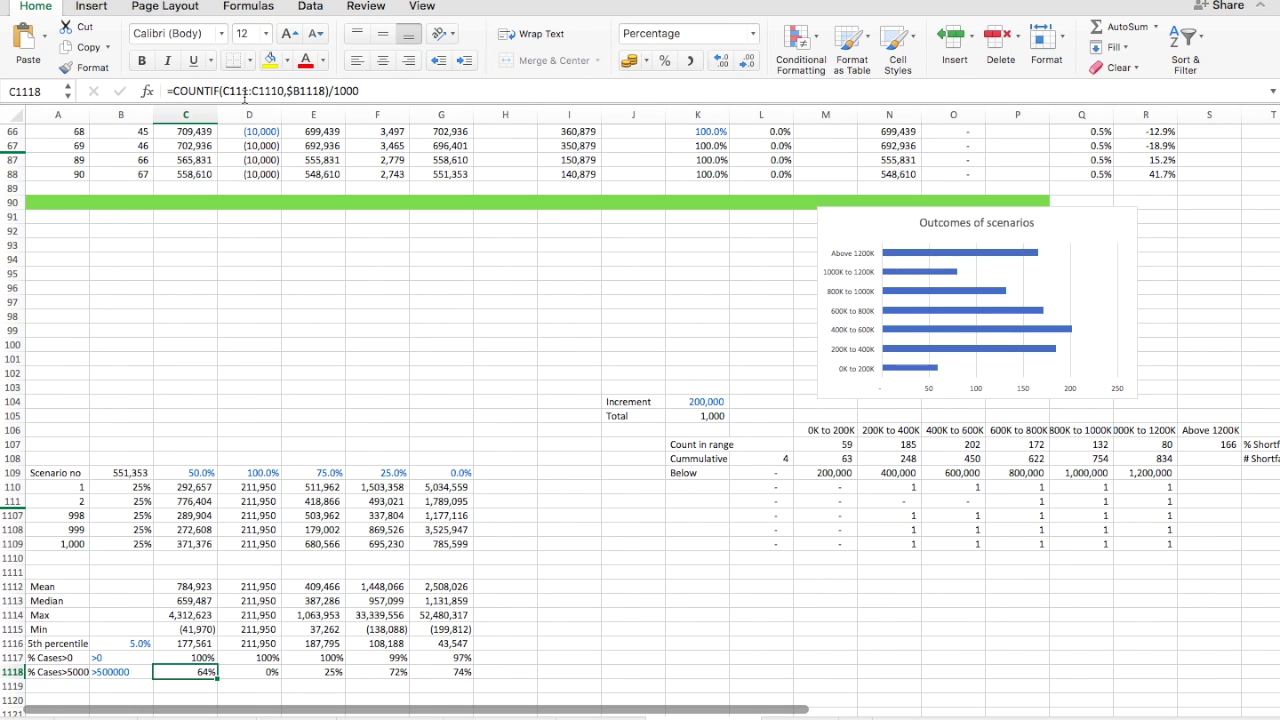
{"action": "key", "text": "Up"}
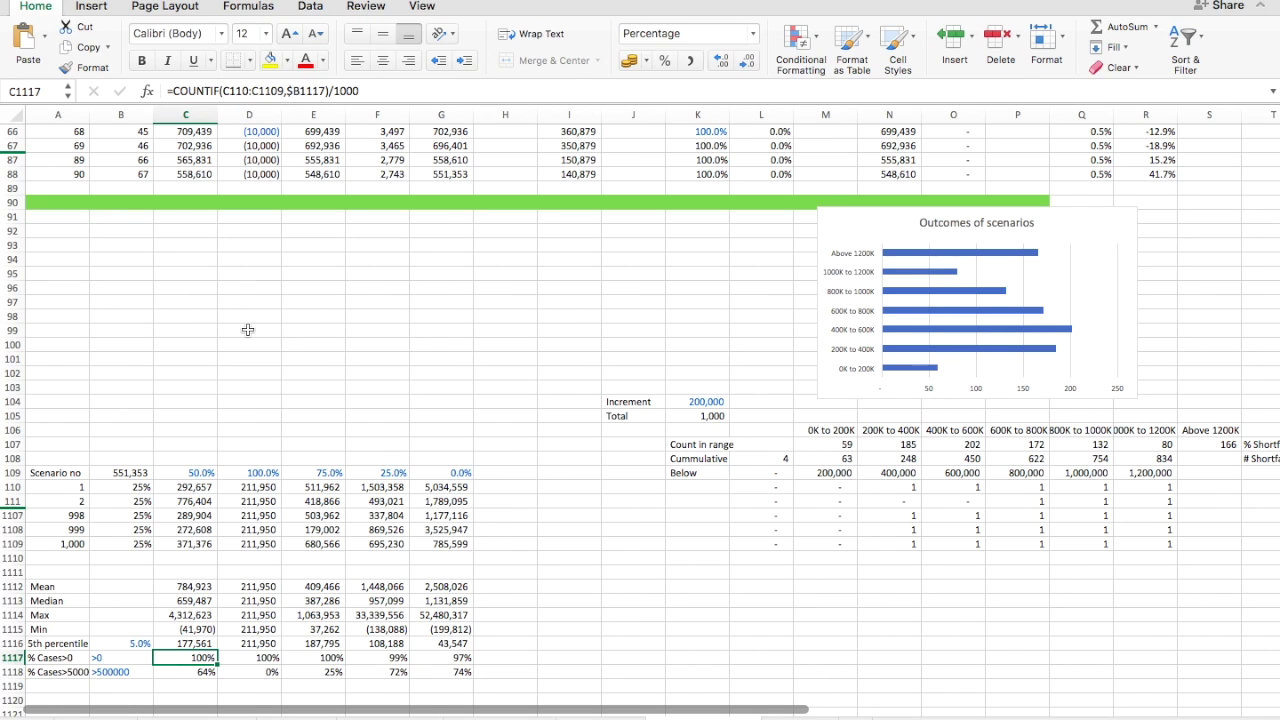
- Correct C1118 to count C110:C1109 and paste it across D1118:G1118
{"action": "key", "text": "Down"}
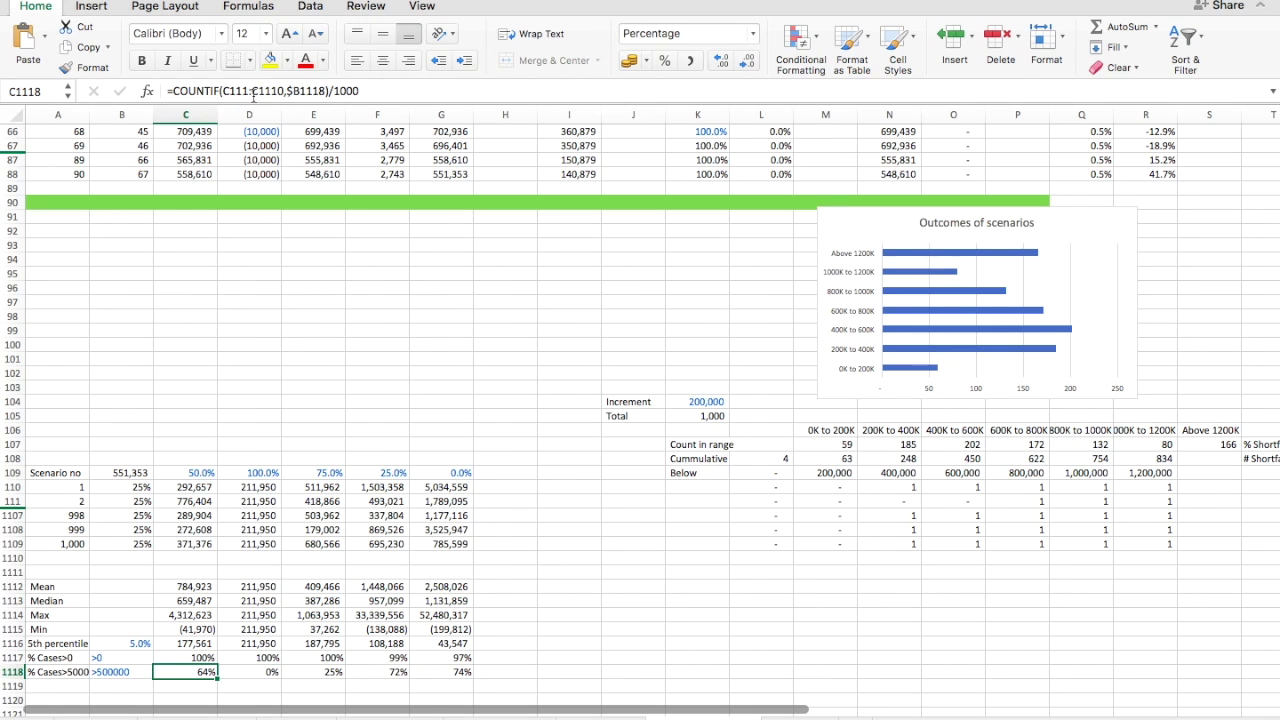
{"action": "left_click", "coordinate": [246, 91]}
{"action": "key", "text": "BackSpace"}
{"action": "type", "text": "0"}
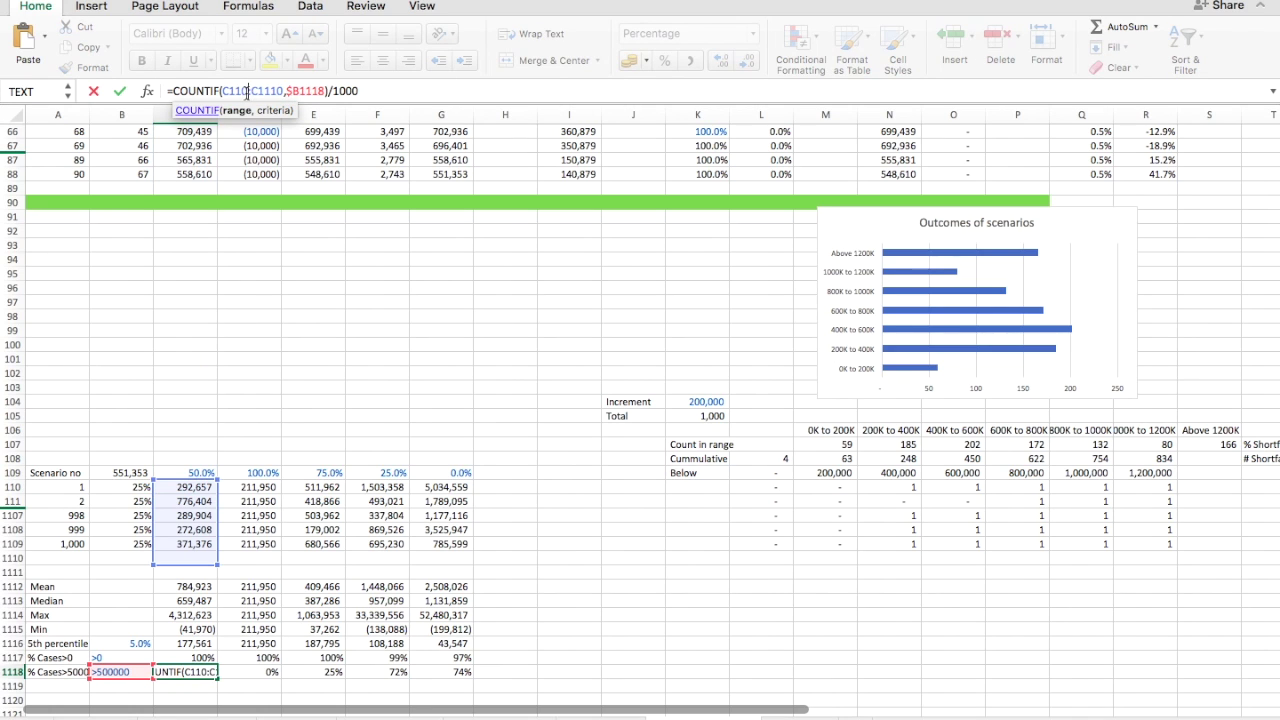
{"action": "key", "text": "Right"}
{"action": "key", "text": "BackSpace"}
{"action": "key", "text": "BackSpace"}
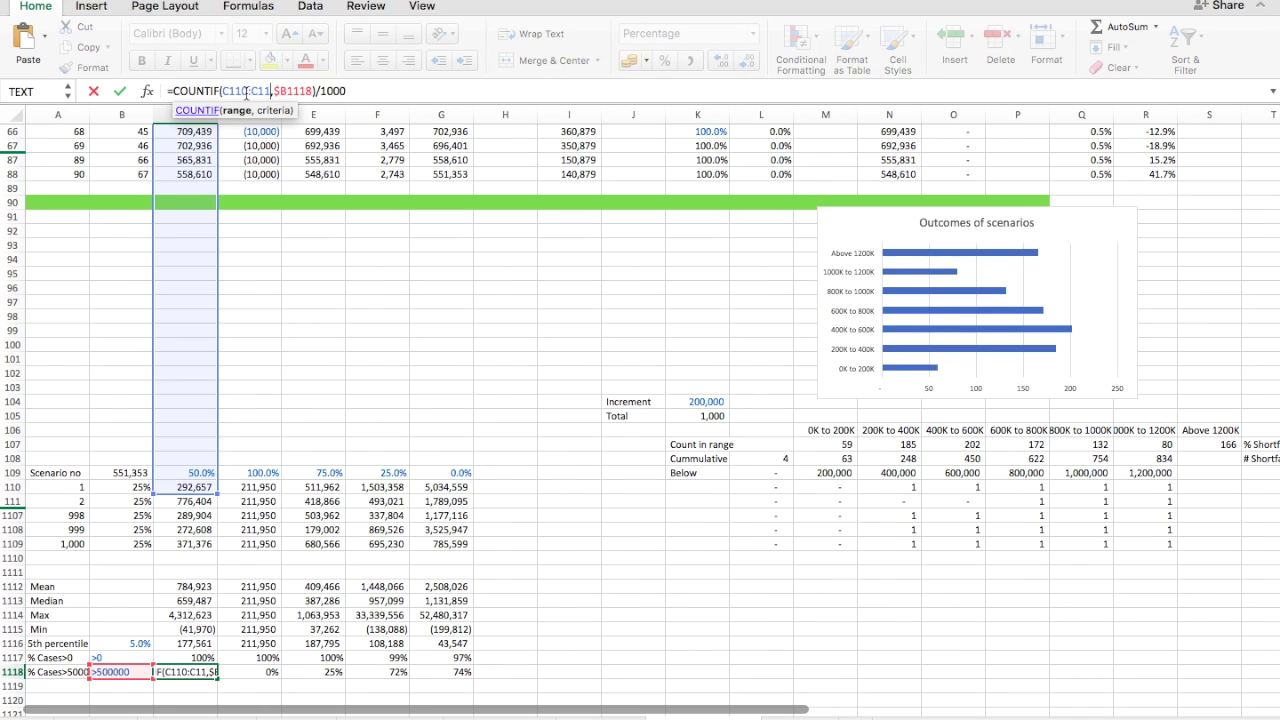
{"action": "type", "text": "09"}
{"action": "key", "text": "Return"}
{"action": "key", "text": "Up"}
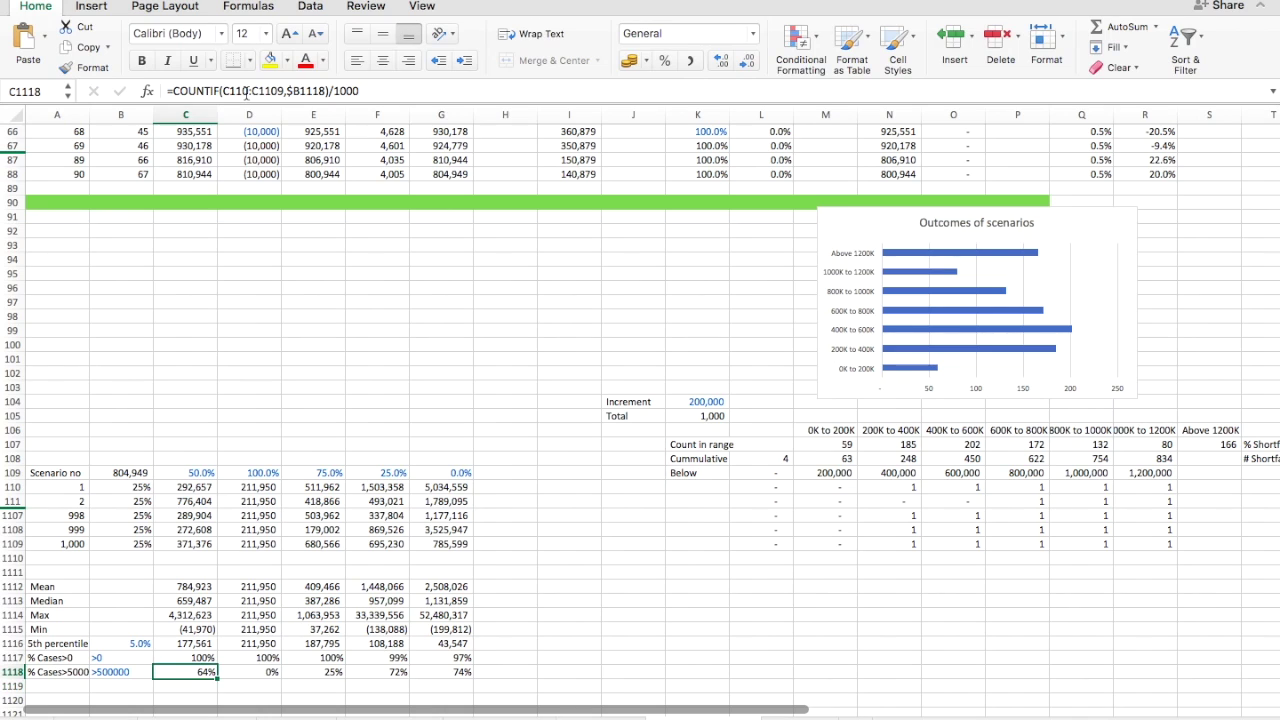
{"action": "key", "text": "ctrl+c"}
{"action": "key", "text": "shift+Right"}
{"action": "key", "text": "shift+Right"}
{"action": "key", "text": "shift+Right"}
{"action": "key", "text": "shift+Right"}
{"action": "key", "text": "ctrl+v"}
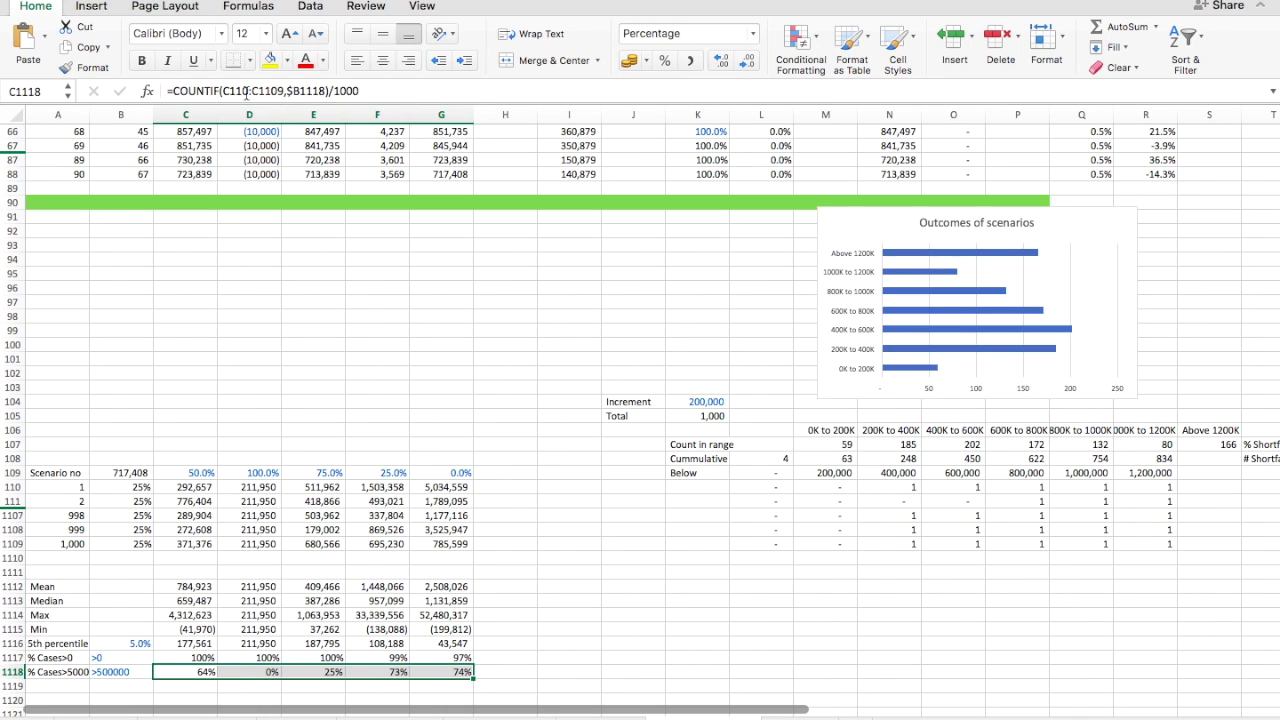
- Check the row 1118 label and count formulas against row 1117 and the scenario table
{"action": "key", "text": "Left"}
{"action": "key", "text": "Left"}
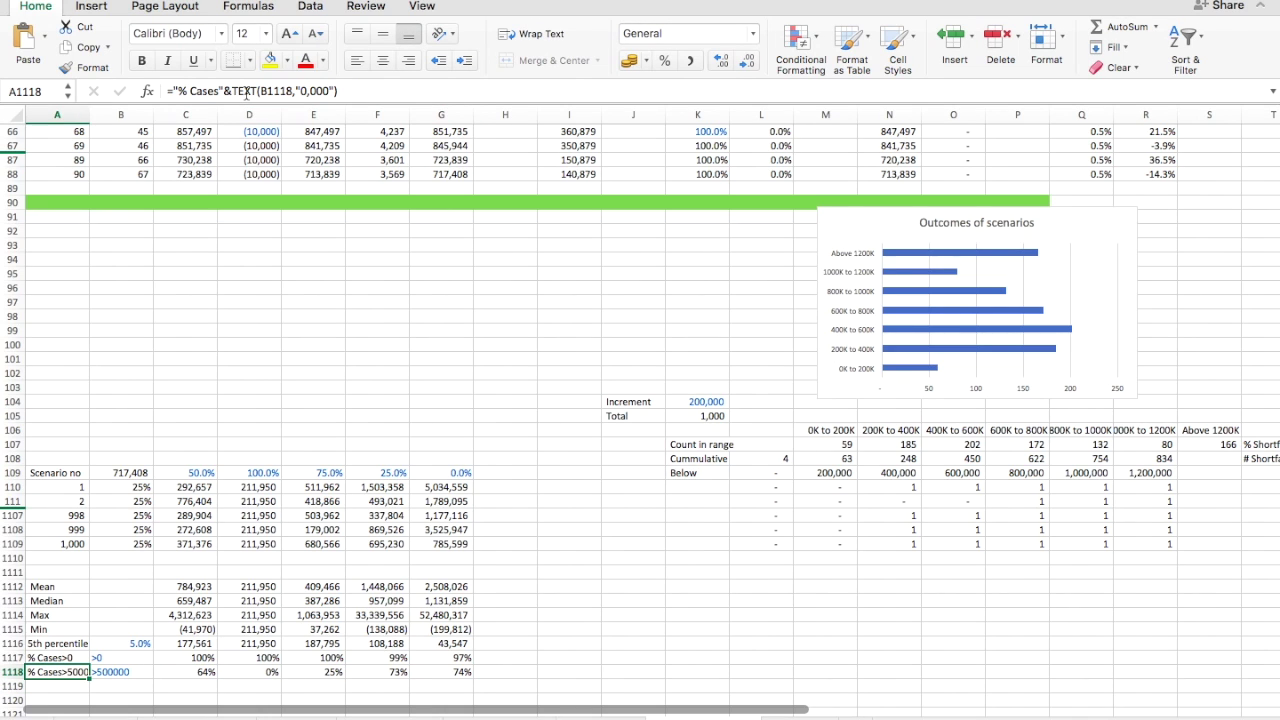
{"action": "key", "text": "Up"}
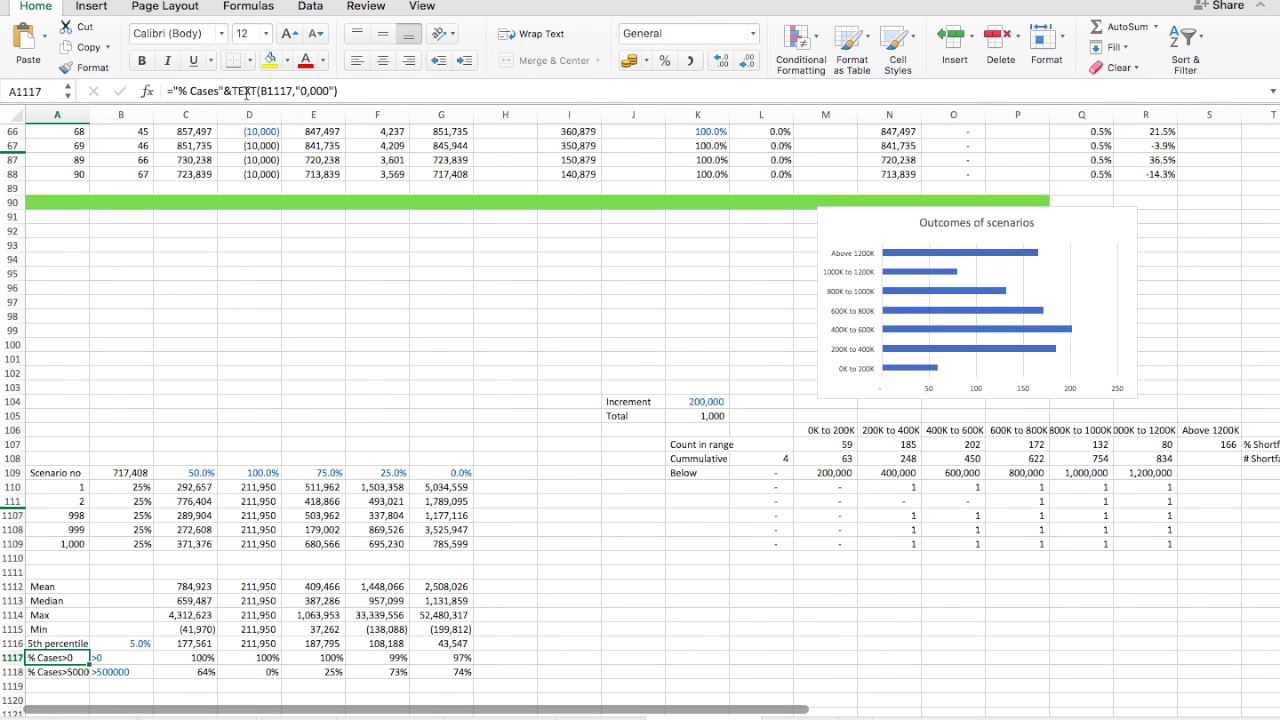
{"action": "key", "text": "Down"}
{"action": "key", "text": "Right"}
{"action": "key", "text": "Right"}
{"action": "key", "text": "Right"}
{"action": "key", "text": "Right"}
{"action": "key", "text": "Right"}
{"action": "key", "text": "Right"}
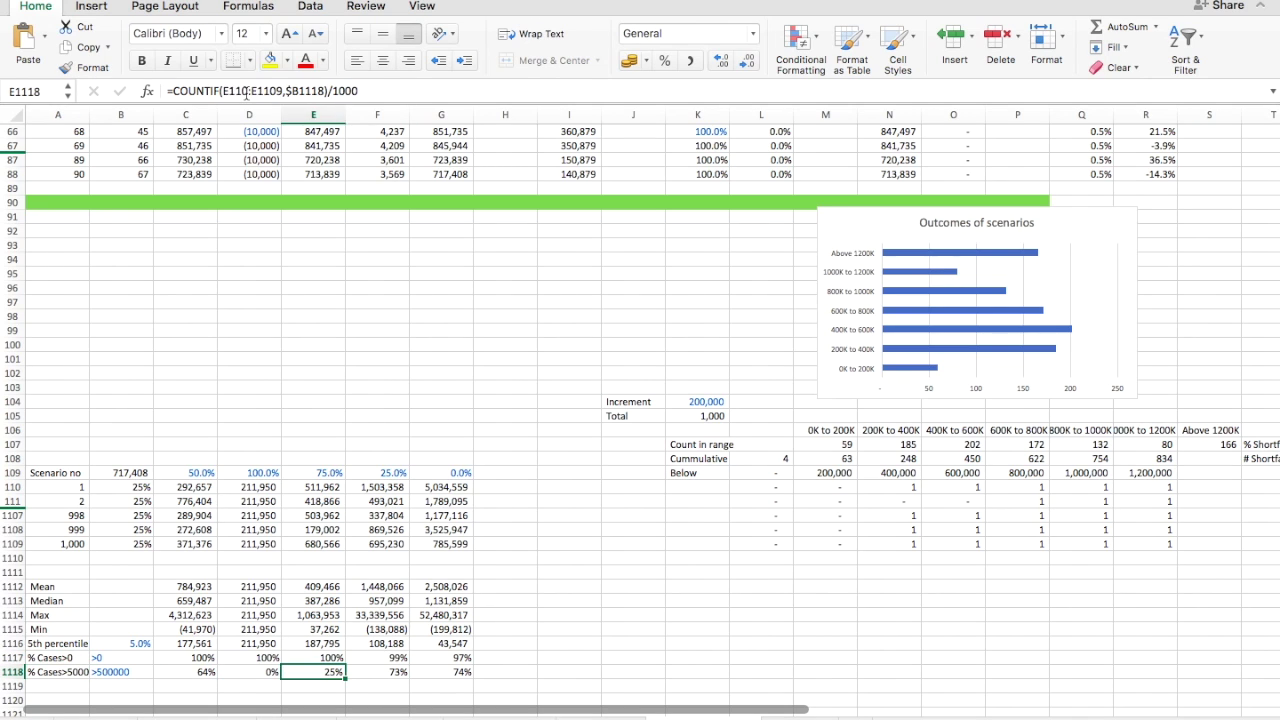
{"action": "key", "text": "Left"}
{"action": "key", "text": "Left"}
{"action": "key", "text": "Left"}
{"action": "key", "text": "Left"}
{"action": "key", "text": "Left"}
{"action": "key", "text": "Right"}
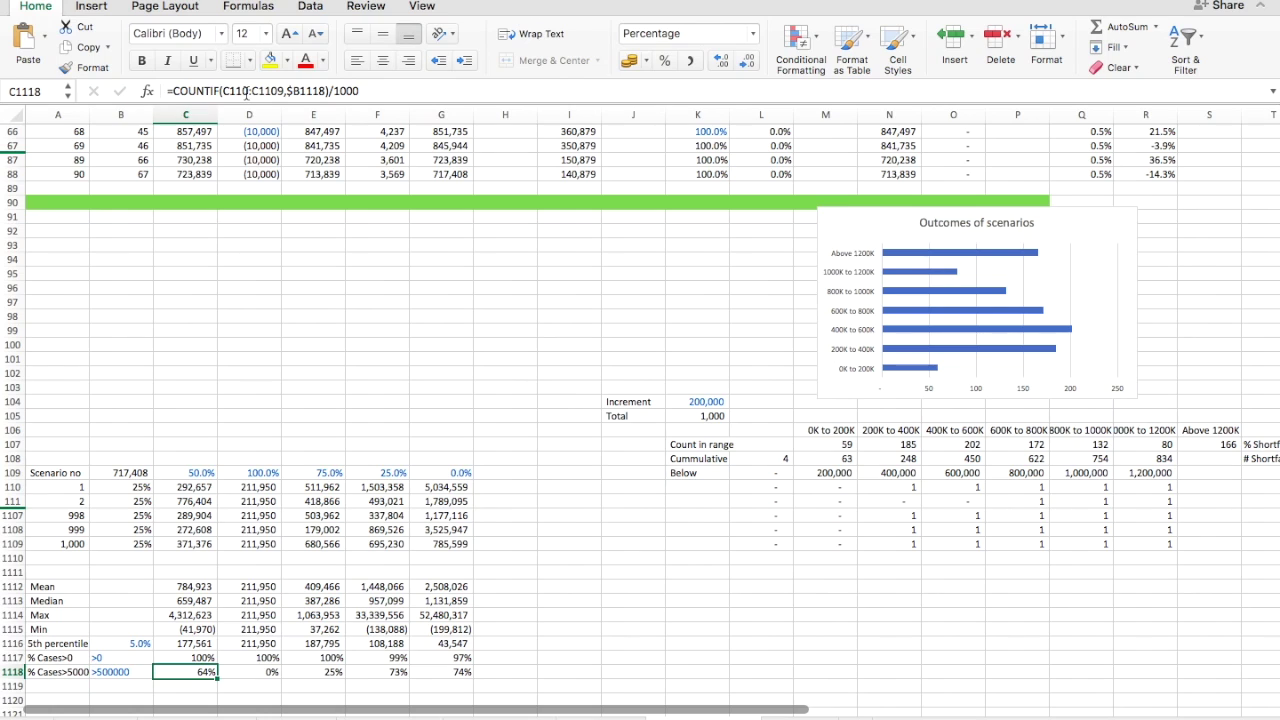
{"action": "key", "text": "Up"}
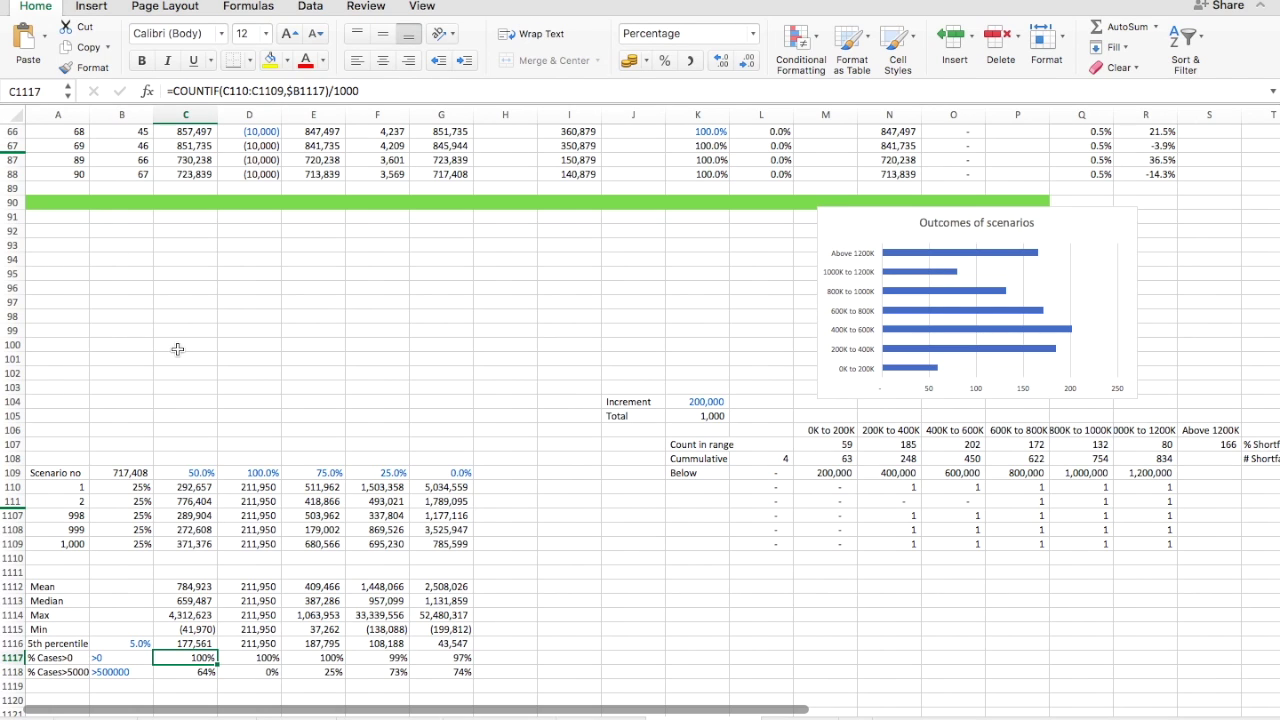
{"action": "left_click_drag", "start_coordinate": [190, 474], "coordinate": [418, 491]}
{"action": "left_click", "coordinate": [263, 600]}
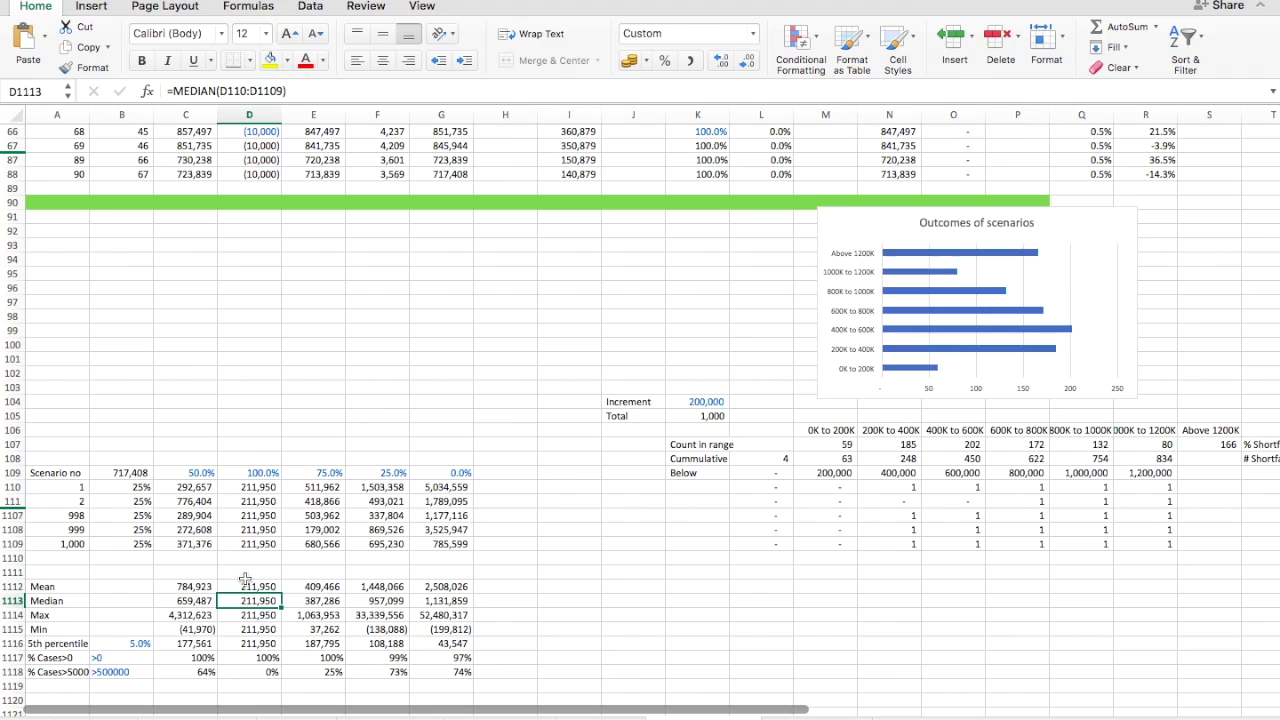
{"action": "scroll", "coordinate": [245, 578], "scroll_direction": "up", "scroll_amount": 10}
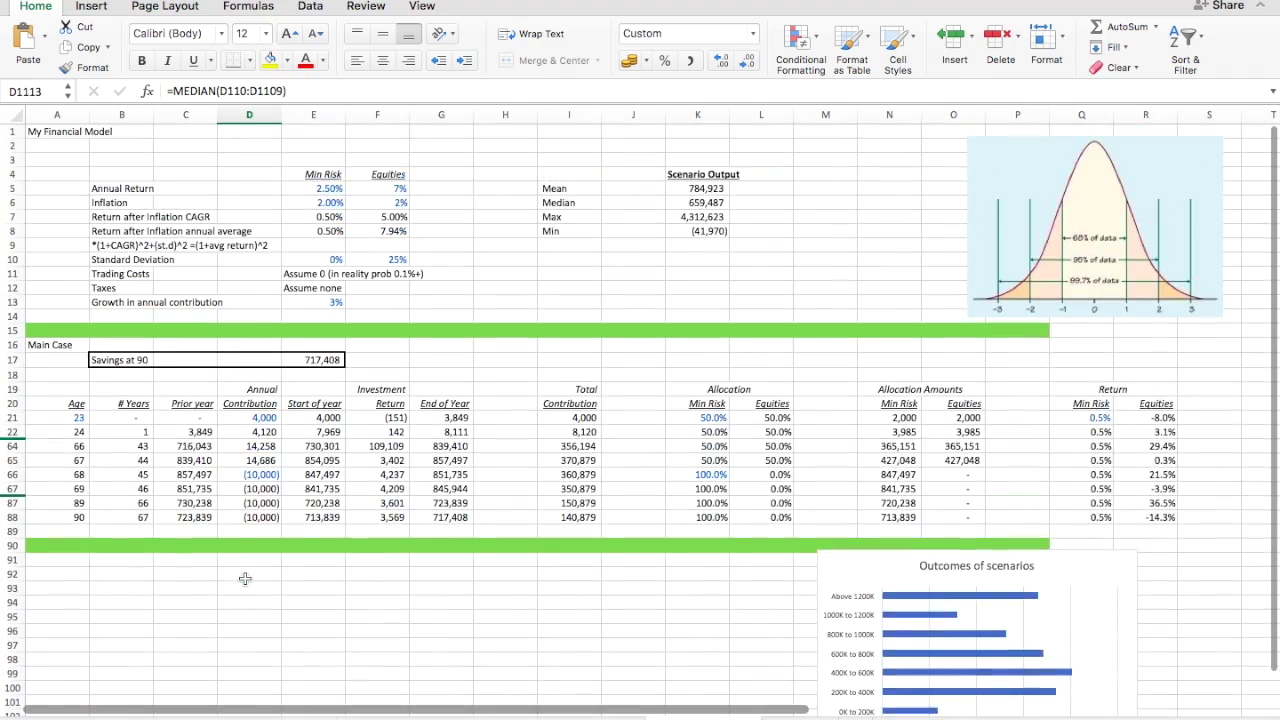
{"action": "scroll", "coordinate": [245, 578], "scroll_direction": "down", "scroll_amount": 10}
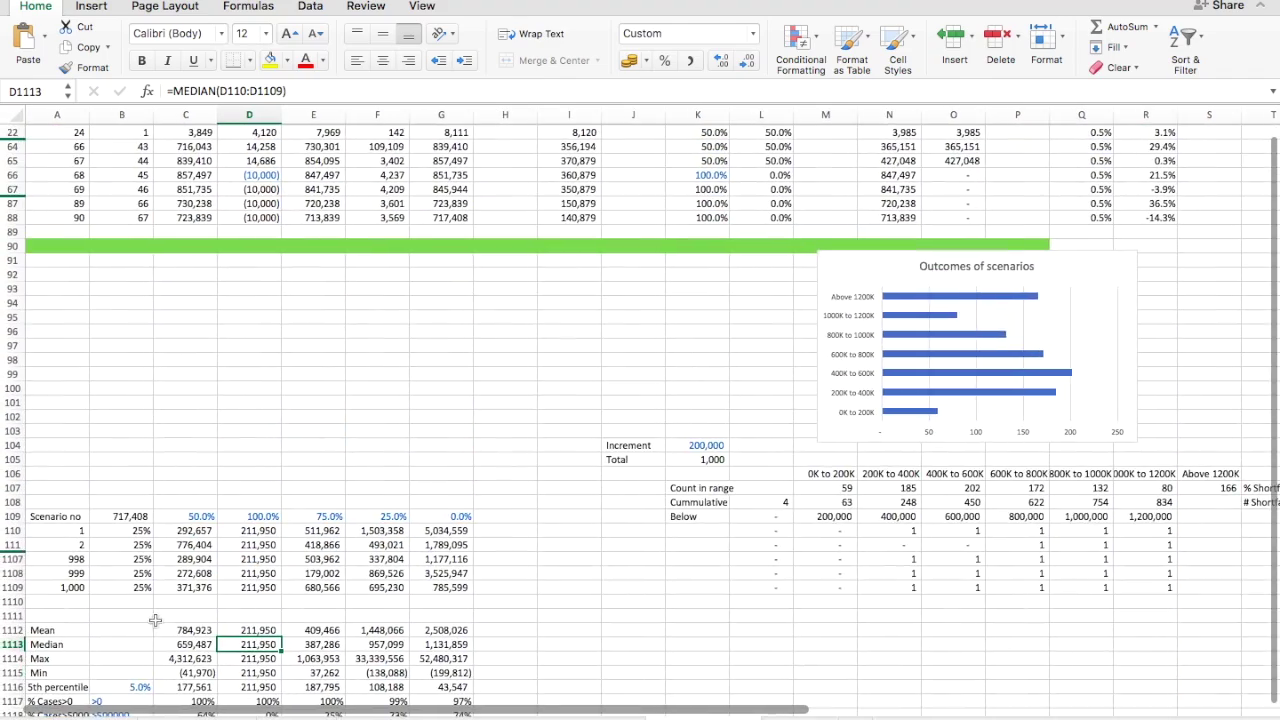
{"action": "scroll", "coordinate": [155, 621], "scroll_direction": "down", "scroll_amount": 2}
- Copy the percentile and % Cases labels from A1116:A1117 to I9, below Min
{"action": "left_click", "coordinate": [57, 656]}
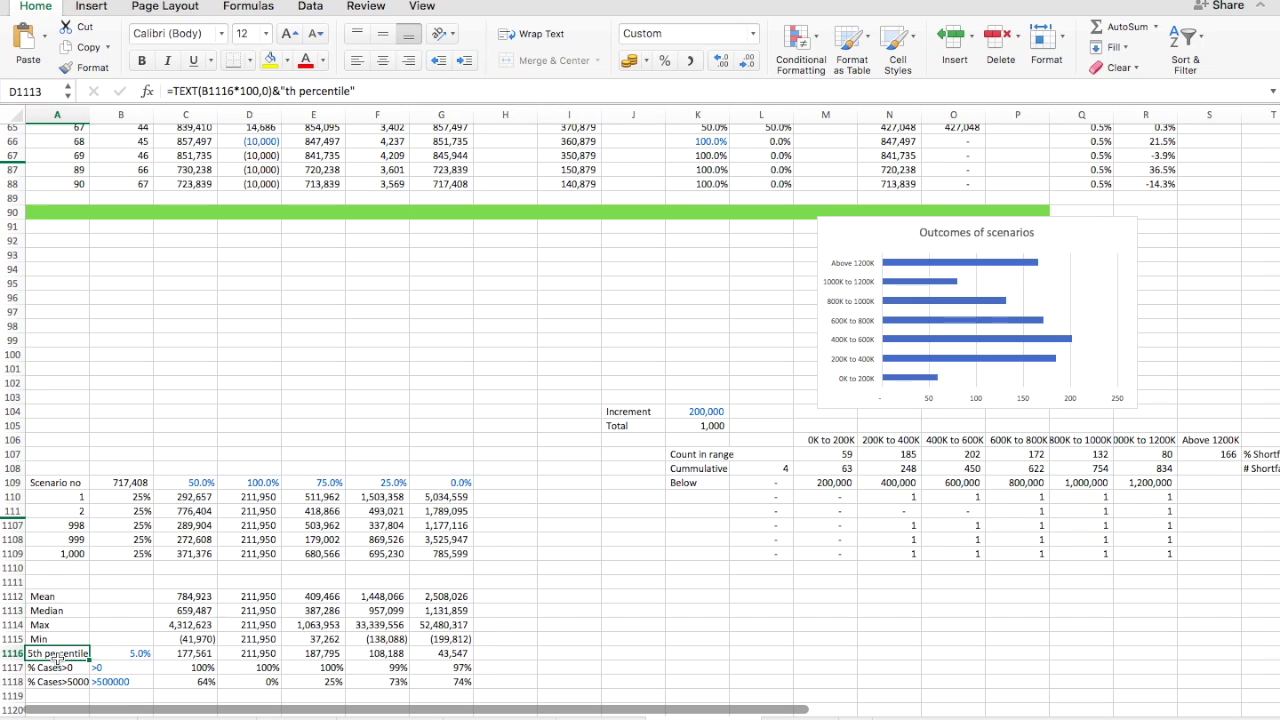
{"action": "left_click_drag", "start_coordinate": [57, 656], "coordinate": [57, 668]}
{"action": "scroll", "coordinate": [57, 658], "scroll_direction": "up", "scroll_amount": 5}
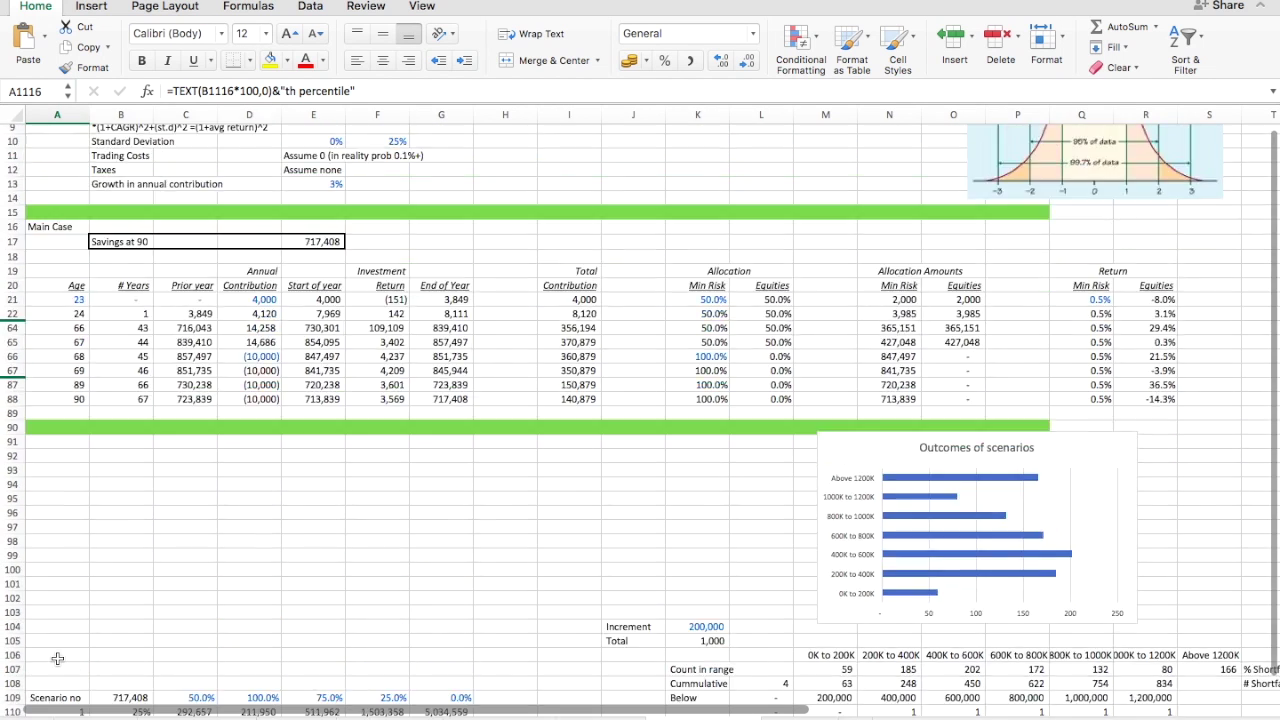
{"action": "scroll", "coordinate": [57, 658], "scroll_direction": "up", "scroll_amount": 3}
{"action": "left_click", "coordinate": [560, 242]}
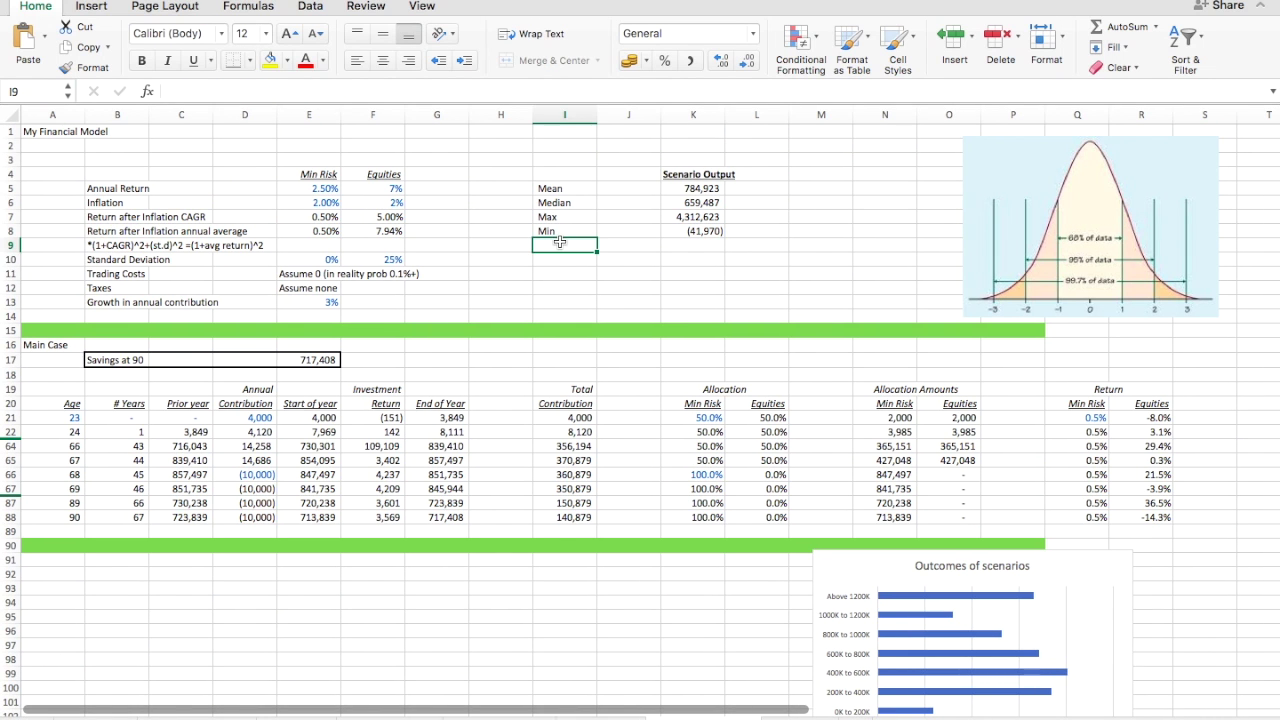
{"action": "type", "text": "0th percentile % Cases0,000"}
- Place the Scenario Output title in K2
{"action": "key", "text": "Up"}
{"action": "key", "text": "Up"}
{"action": "key", "text": "Up"}
{"action": "key", "text": "Up"}
{"action": "key", "text": "Up"}
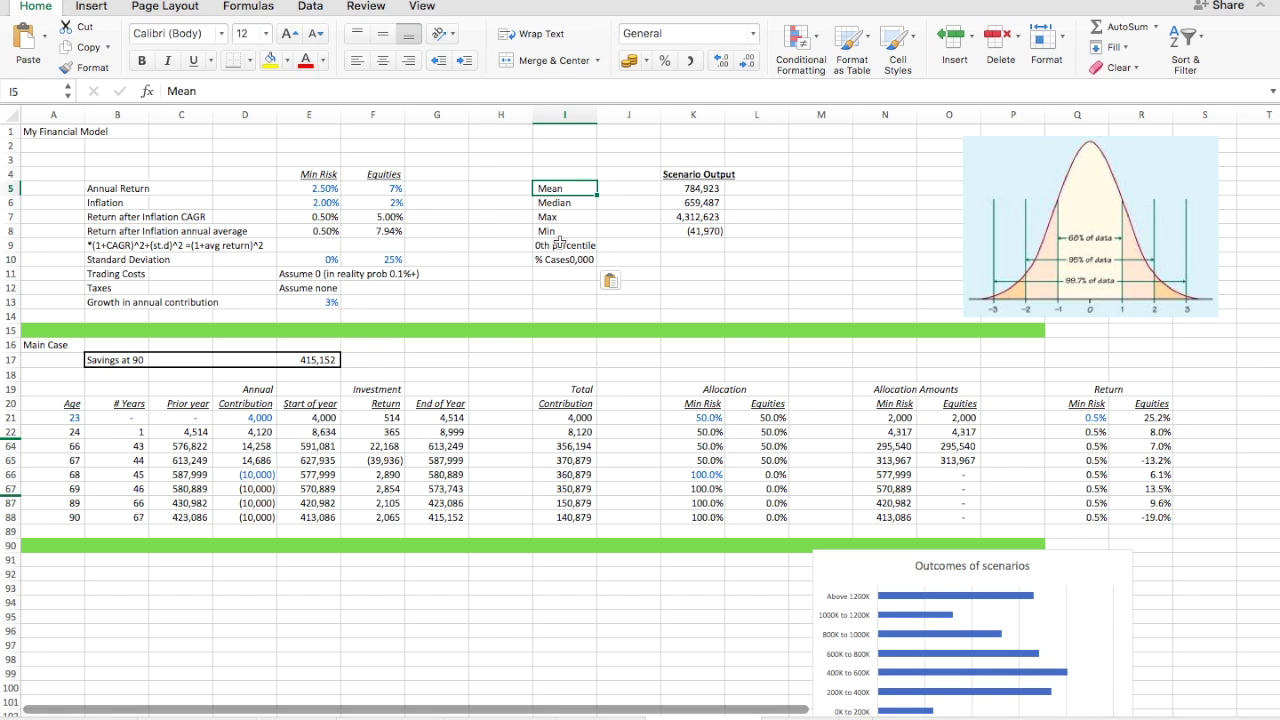
{"action": "key", "text": "Right"}
{"action": "key", "text": "Right"}
{"action": "key", "text": "ctrl+c"}
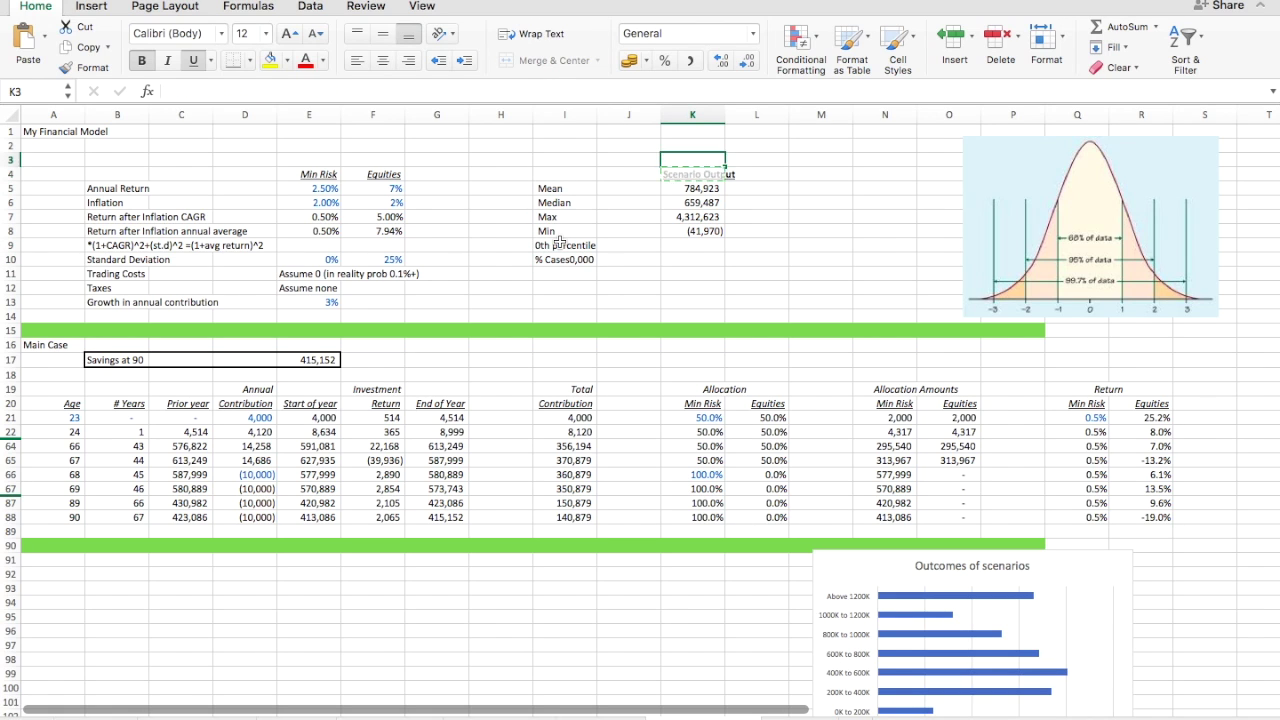
{"action": "key", "text": "Up"}
{"action": "key", "text": "Up"}
{"action": "key", "text": "ctrl+v"}
- Link K4 to row 109's first allocation, fill across to O4, and shift the bell-curve picture right
{"action": "key", "text": "Down"}
{"action": "key", "text": "Down"}
{"action": "type", "text": "="}
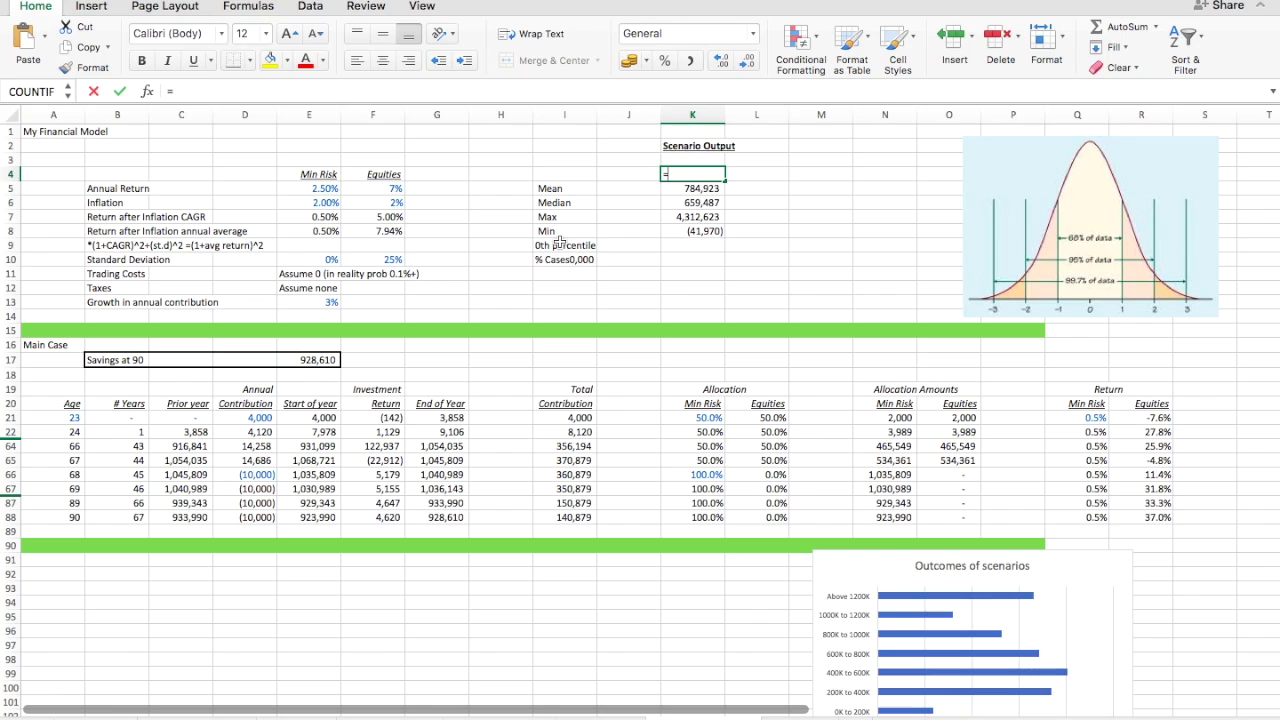
{"action": "scroll", "coordinate": [560, 243], "scroll_direction": "down", "scroll_amount": 5}
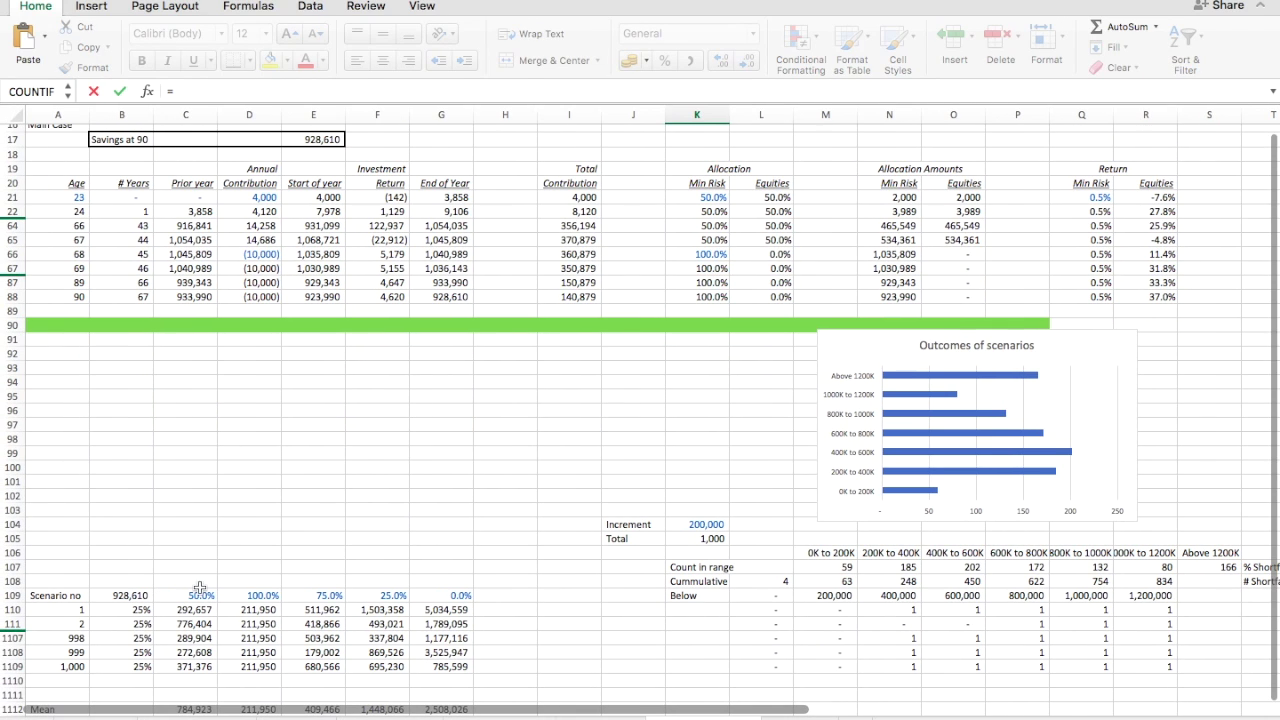
{"action": "left_click", "coordinate": [198, 593]}
{"action": "key", "text": "Return"}
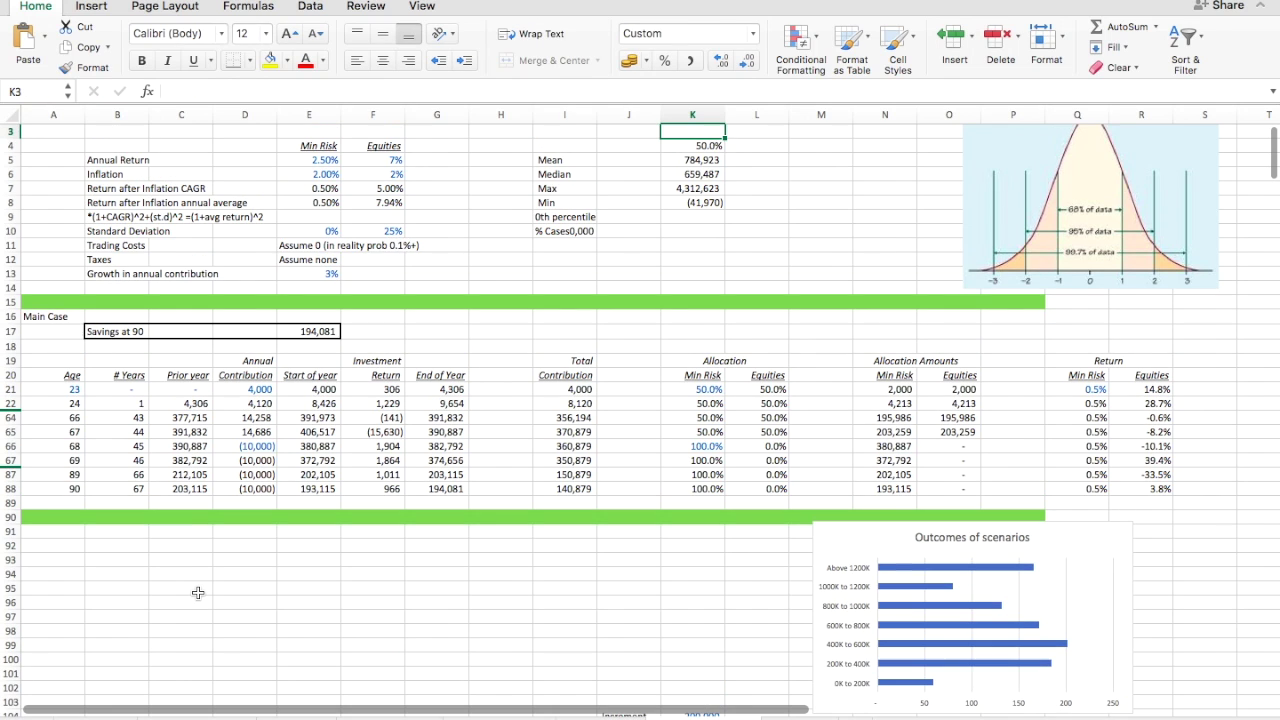
{"action": "key", "text": "Up"}
{"action": "key", "text": "shift+Right"}
{"action": "key", "text": "shift+Right"}
{"action": "key", "text": "shift+Right"}
{"action": "key", "text": "shift+Right"}
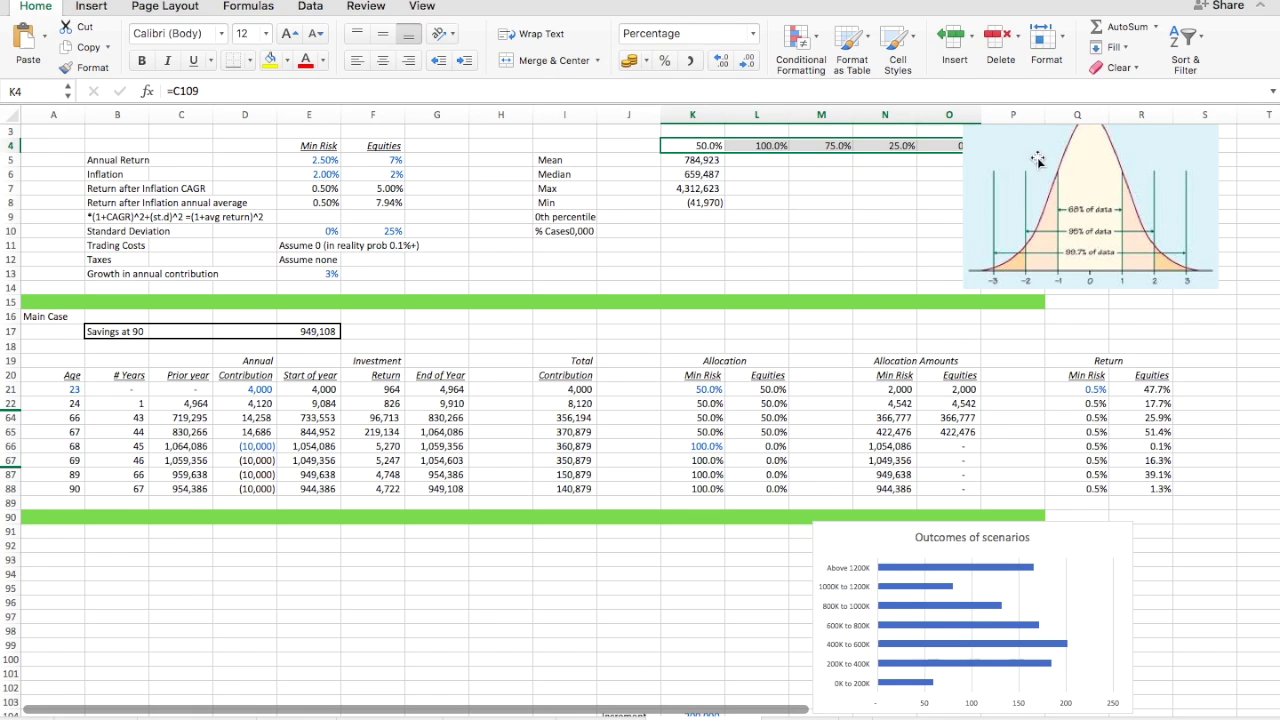
{"action": "left_click_drag", "start_coordinate": [1042, 158], "coordinate": [1160, 151]}
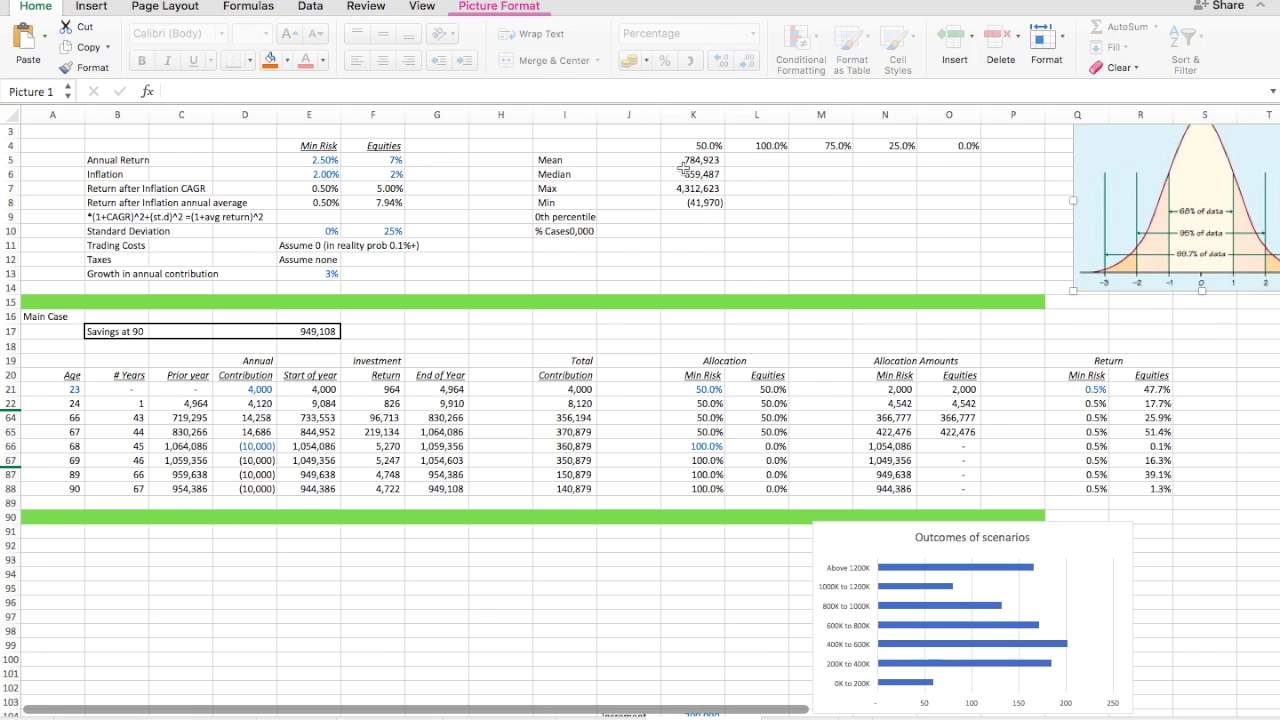
- Format the new % Cases result as a percentage and underline the allocation headings K4:O4
{"action": "left_click", "coordinate": [697, 202]}
{"action": "key", "text": "shift+Down"}
{"action": "key", "text": "shift+Down"}
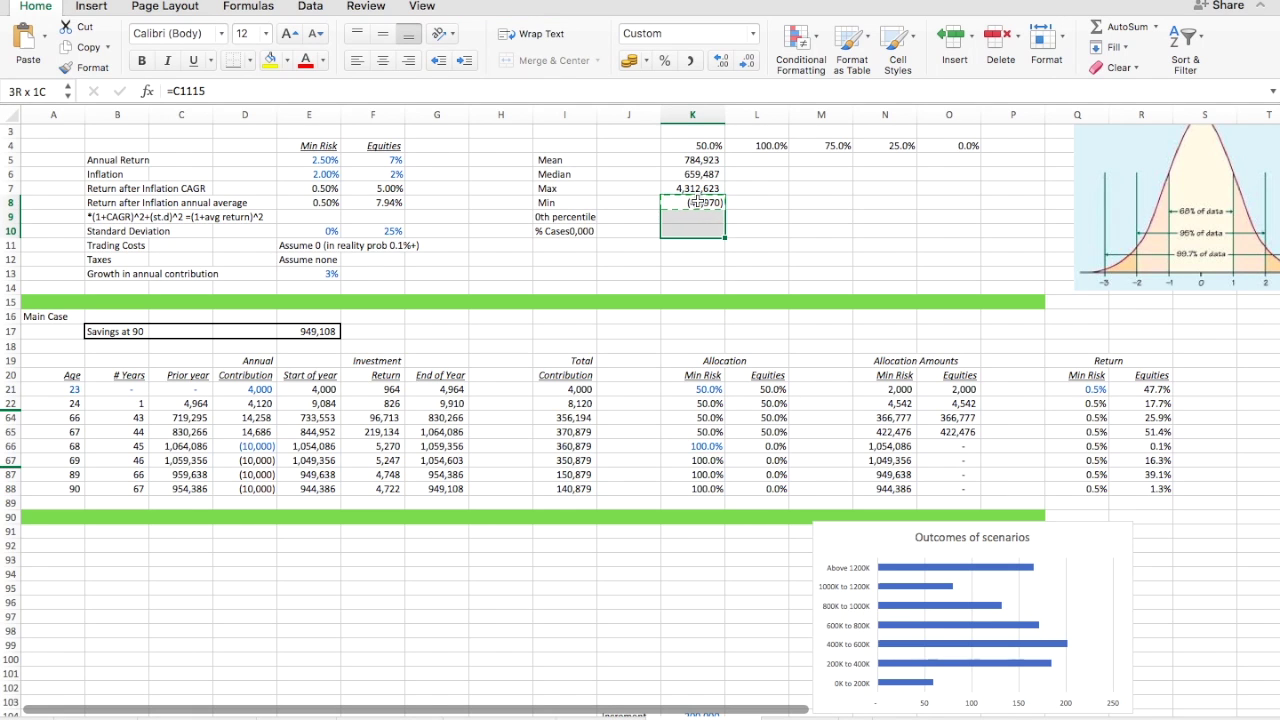
{"action": "left_click", "coordinate": [697, 231]}
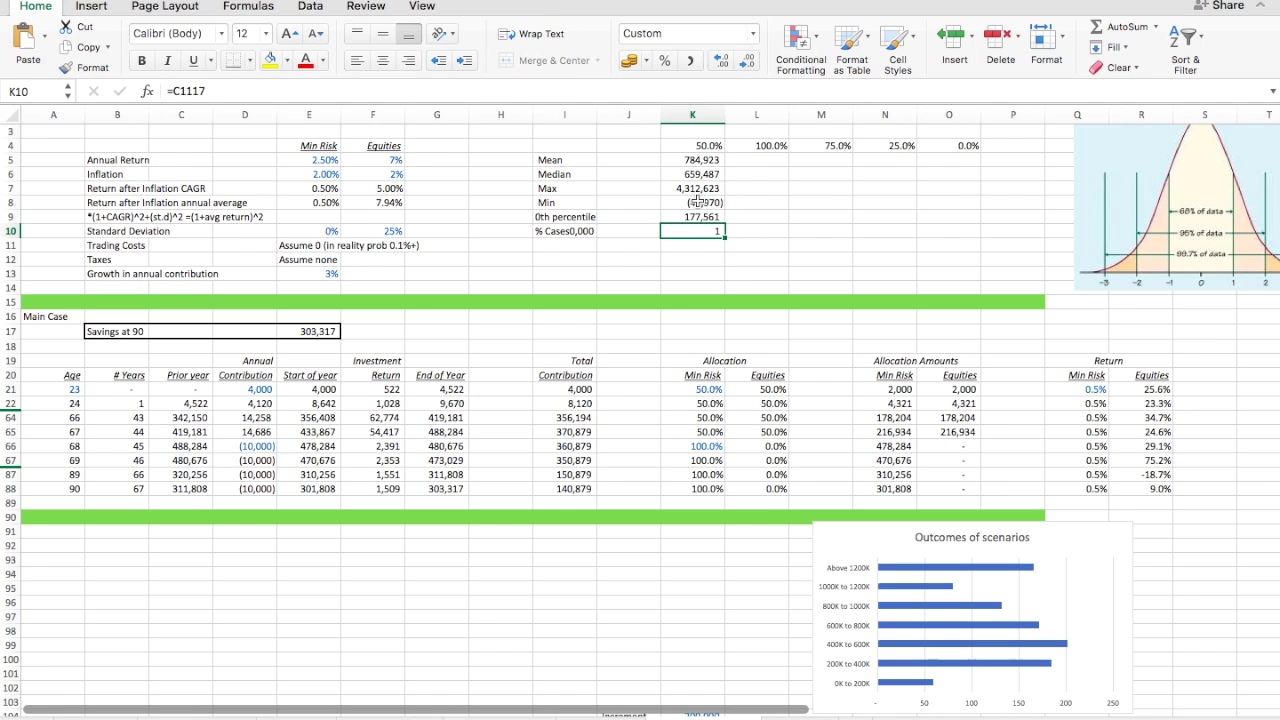
{"action": "left_click", "coordinate": [668, 63]}
{"action": "key", "text": "Up"}
{"action": "key", "text": "Up"}
{"action": "key", "text": "Up"}
{"action": "key", "text": "Up"}
{"action": "key", "text": "Up"}
{"action": "key", "text": "Up"}
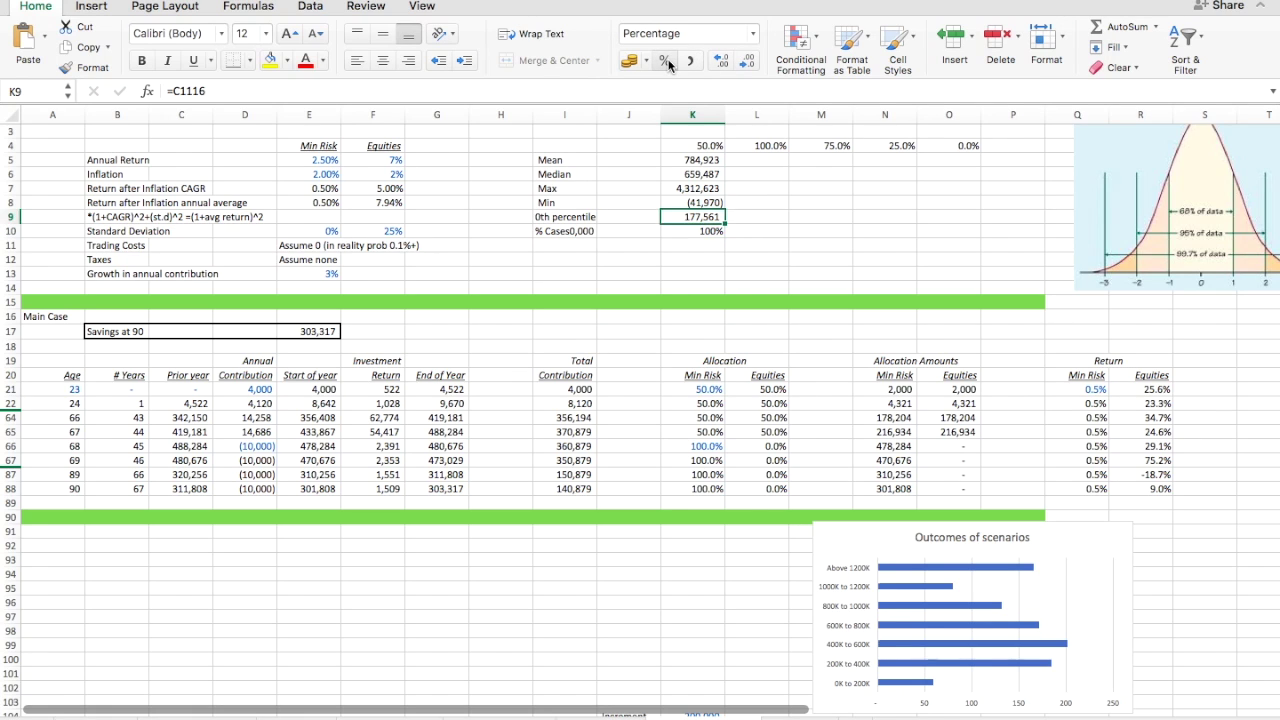
{"action": "key", "text": "shift+Right"}
{"action": "key", "text": "shift+Right"}
{"action": "key", "text": "shift+Right"}
{"action": "key", "text": "shift+Right"}
{"action": "key", "text": "super+u"}
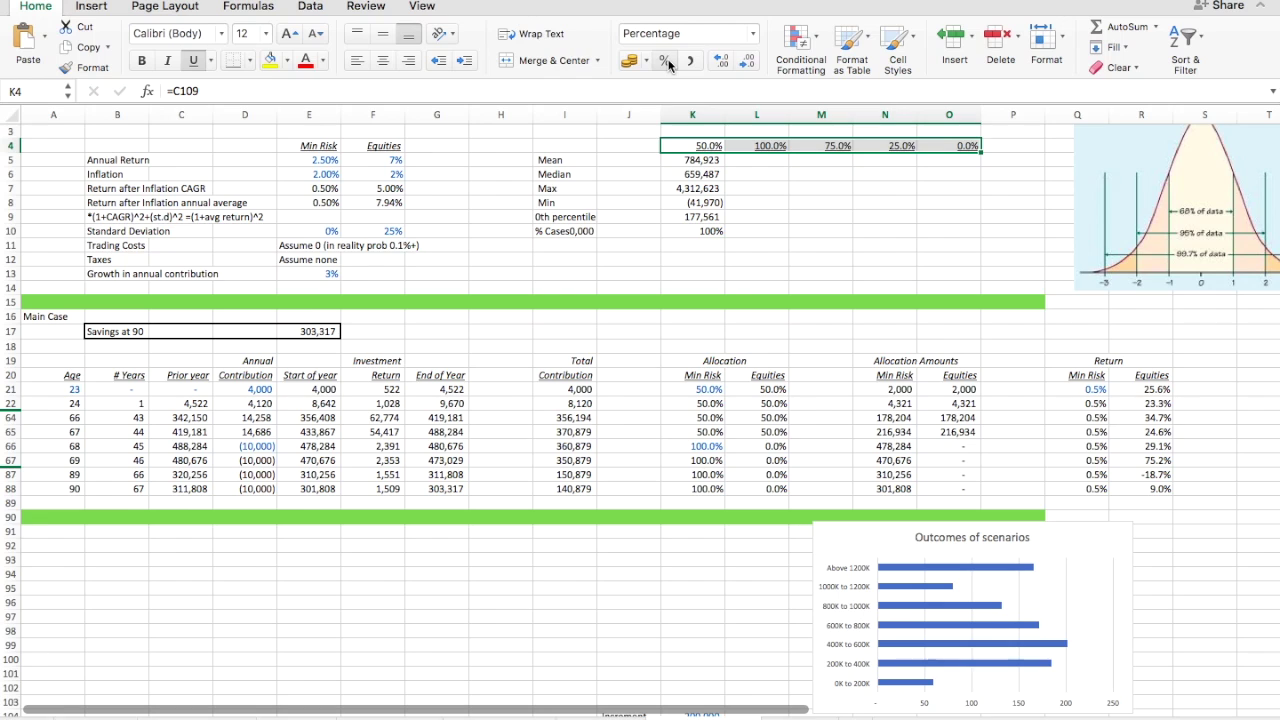
- Enter 'At various min risk asset allocations' in K3 and centre it across K3:O3
{"action": "key", "text": "Up"}
{"action": "key", "text": "Up"}
{"action": "key", "text": "Up"}
{"action": "key", "text": "Down"}
{"action": "key", "text": "Down"}
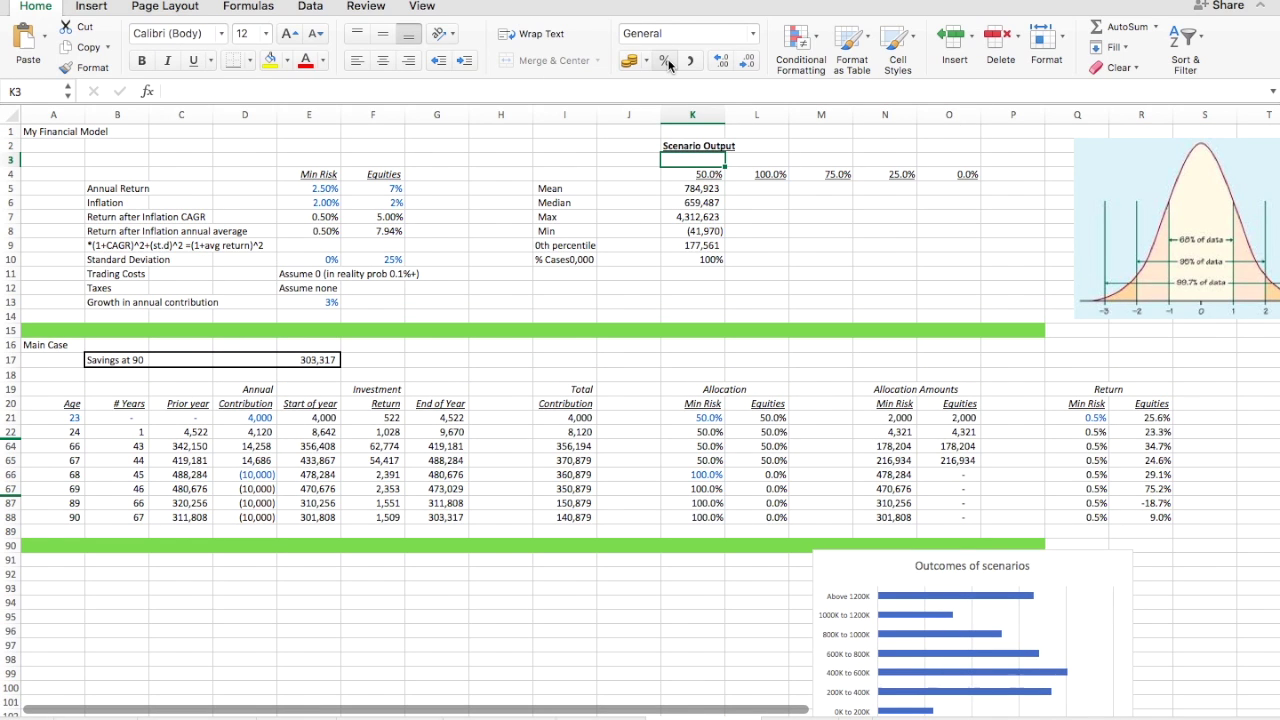
{"action": "type", "text": "At various"}
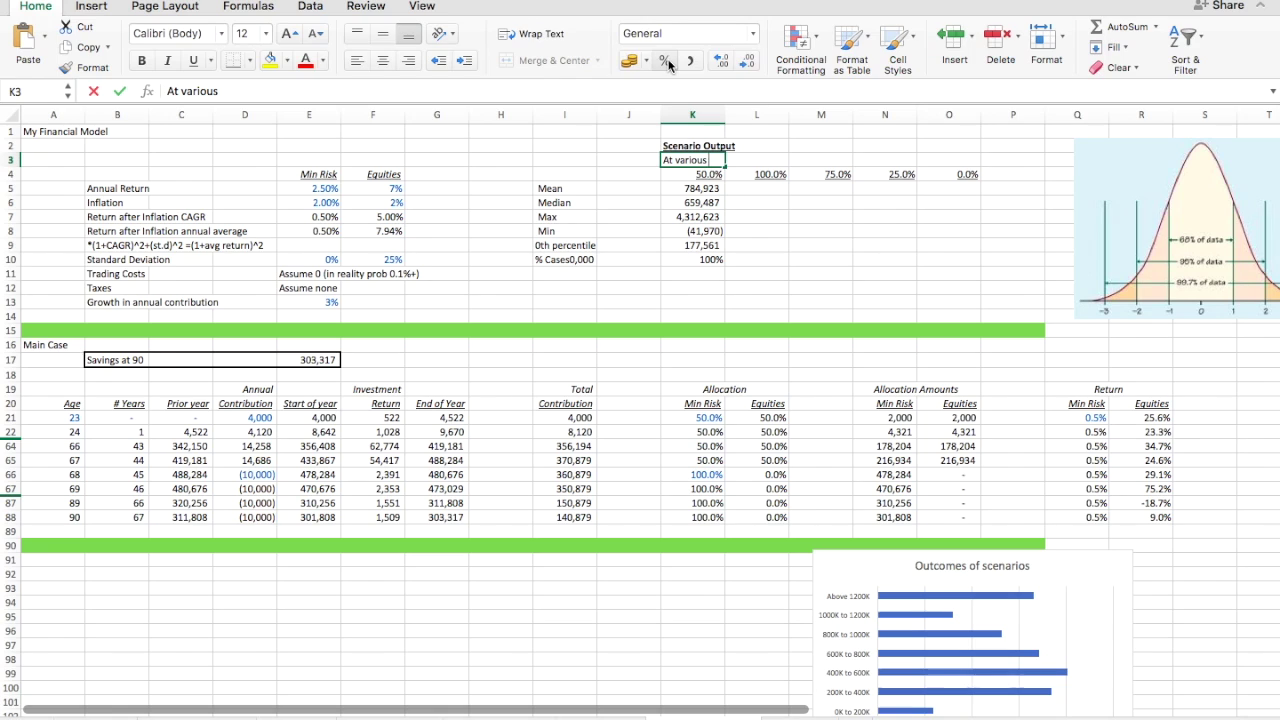
{"action": "type", "text": " min"}
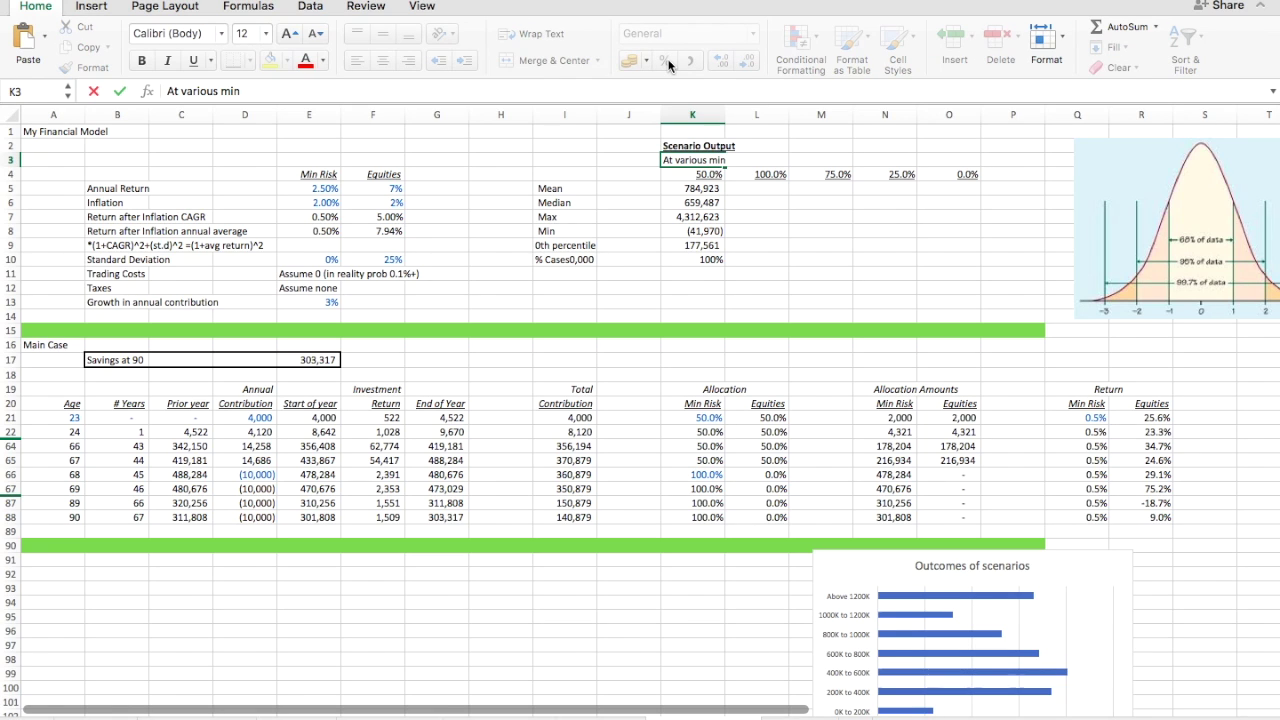
{"action": "type", "text": " risk asset allocation"}
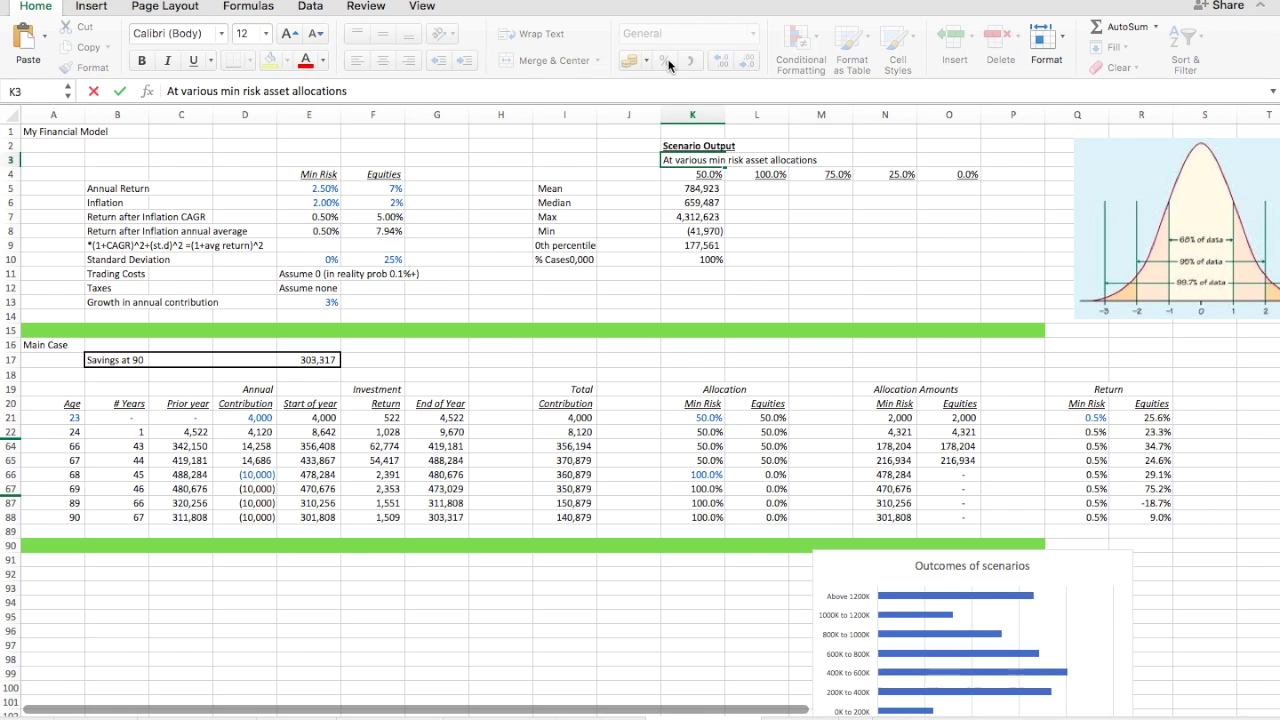
{"action": "type", "text": "s"}
{"action": "key", "text": "Return"}
{"action": "key", "text": "Up"}
{"action": "key", "text": "shift+Right"}
{"action": "key", "text": "shift+Right"}
{"action": "key", "text": "shift+Right"}
{"action": "key", "text": "shift+Right"}
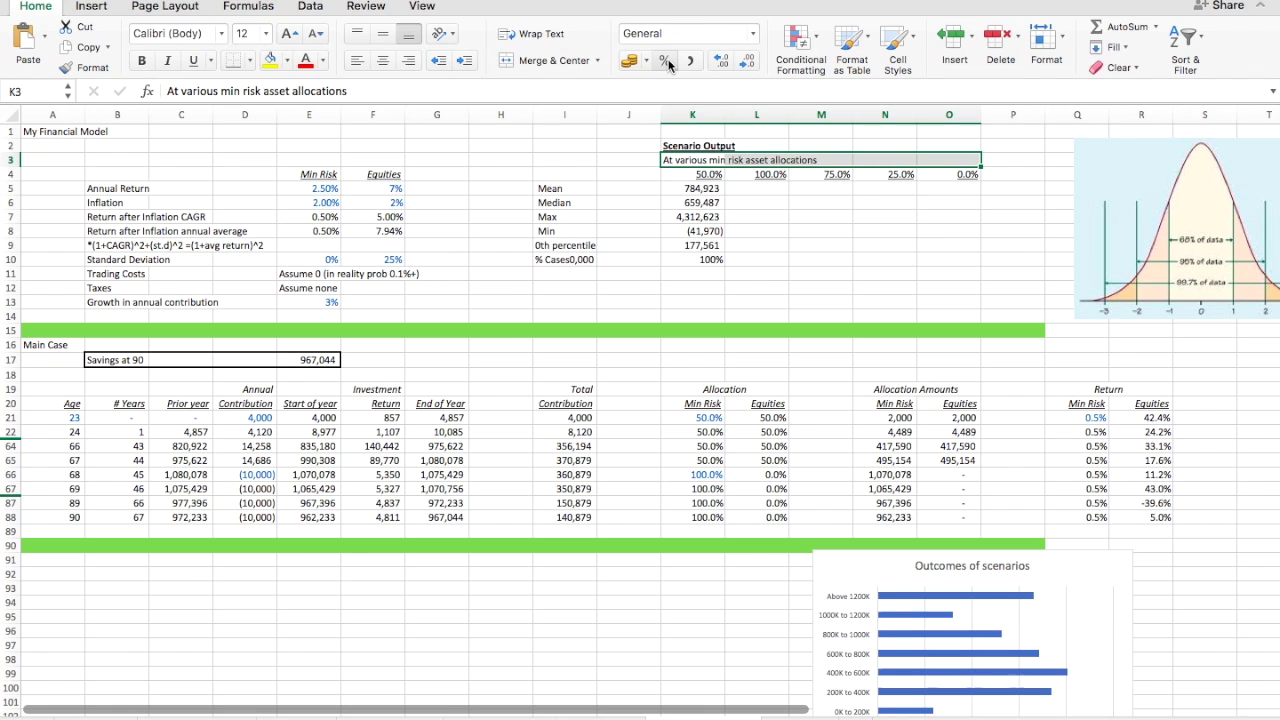
{"action": "left_click", "coordinate": [514, 66]}
- Underline the subtitle and copy the K5:K10 statistics formulas across to L5:O10
{"action": "key", "text": "super+u"}
{"action": "key", "text": "Down"}
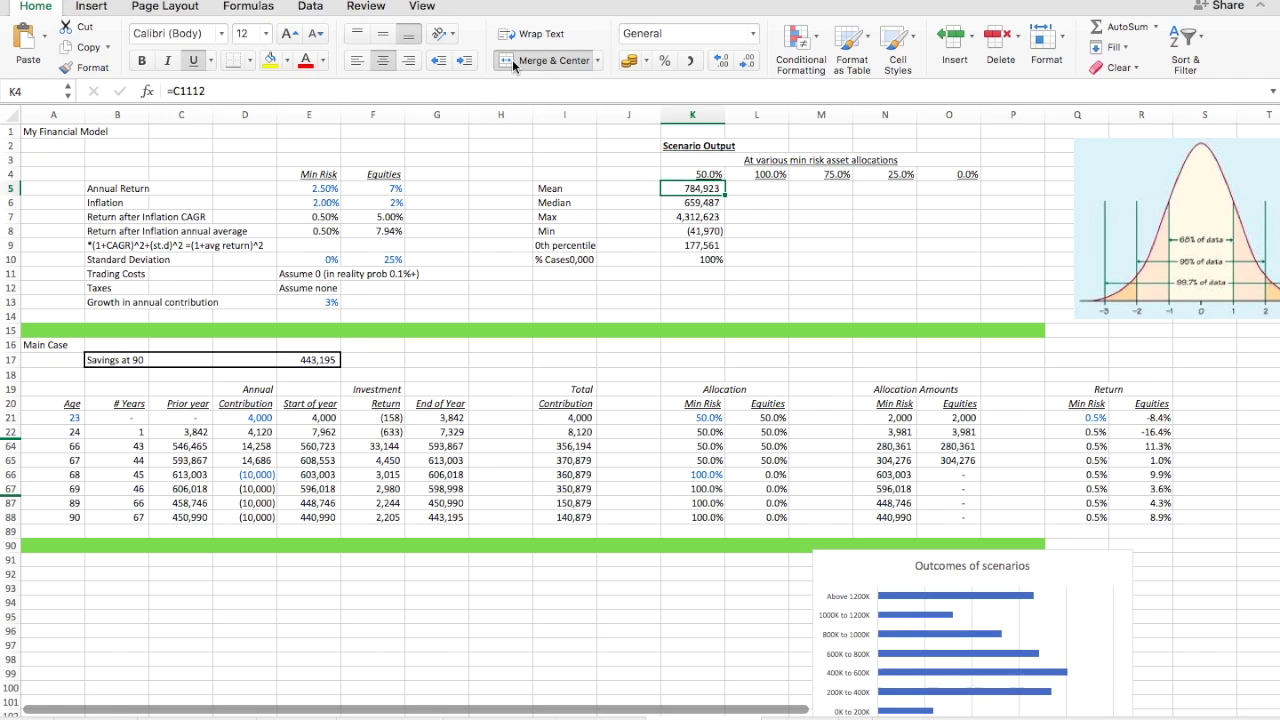
{"action": "key", "text": "Down"}
{"action": "key", "text": "shift+Down"}
{"action": "key", "text": "shift+Down"}
{"action": "key", "text": "shift+Down"}
{"action": "key", "text": "shift+Down"}
{"action": "key", "text": "shift+Down"}
{"action": "key", "text": "super+c"}
{"action": "key", "text": "shift+Right"}
{"action": "key", "text": "shift+Right"}
{"action": "key", "text": "shift+Right"}
{"action": "key", "text": "shift+Right"}
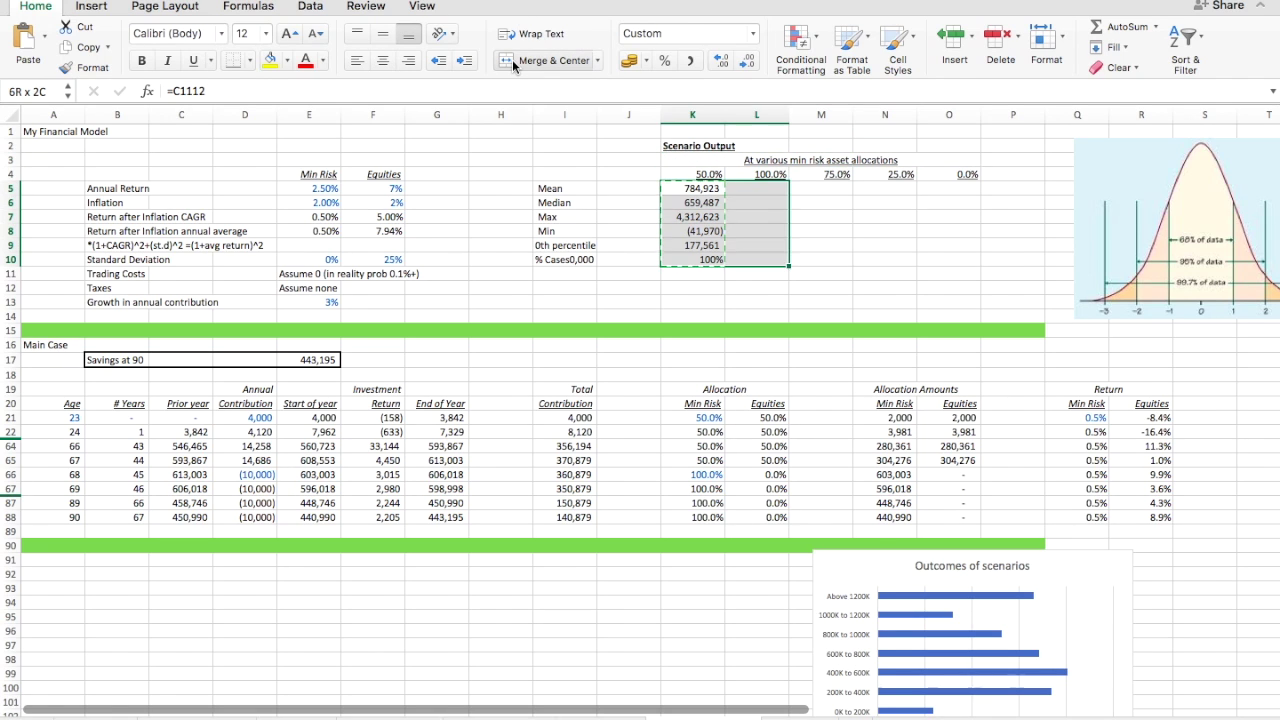
{"action": "key", "text": "Return"}
{"action": "key", "text": "Down"}
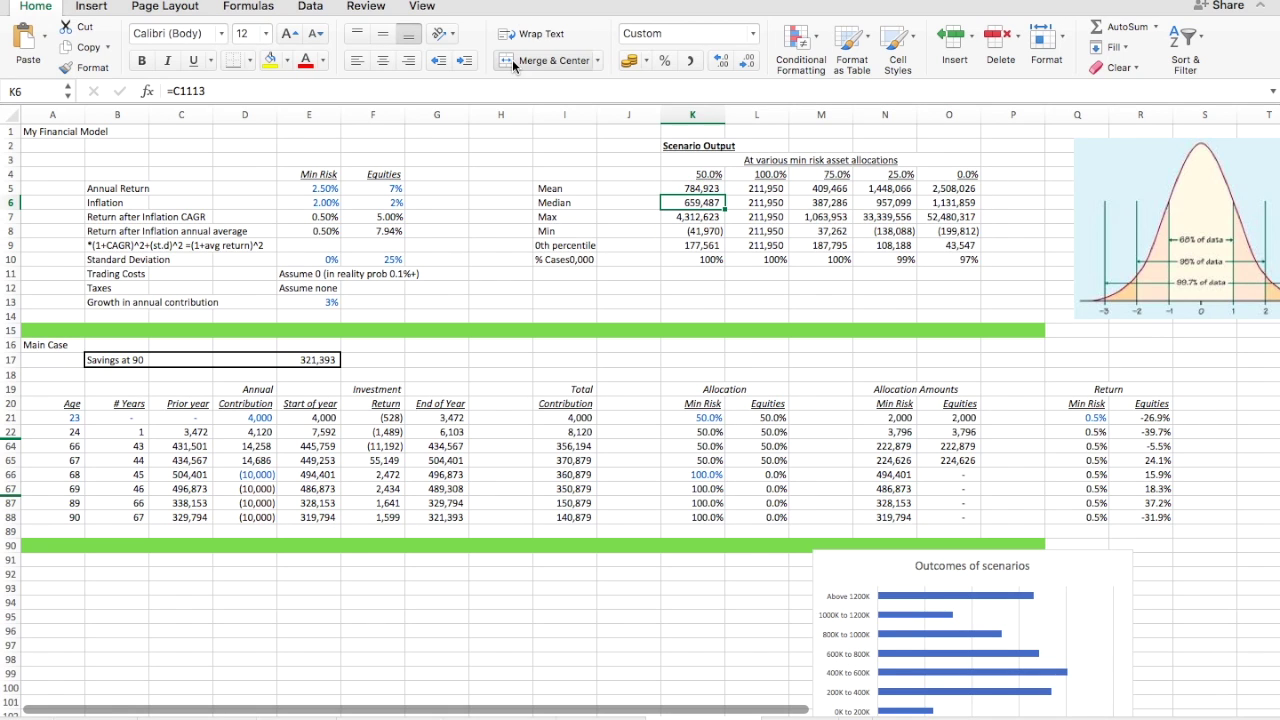
- Move the Scenario Output heading into I3
{"action": "key", "text": "Up"}
{"action": "key", "text": "Up"}
{"action": "key", "text": "Up"}
{"action": "key", "text": "Up"}
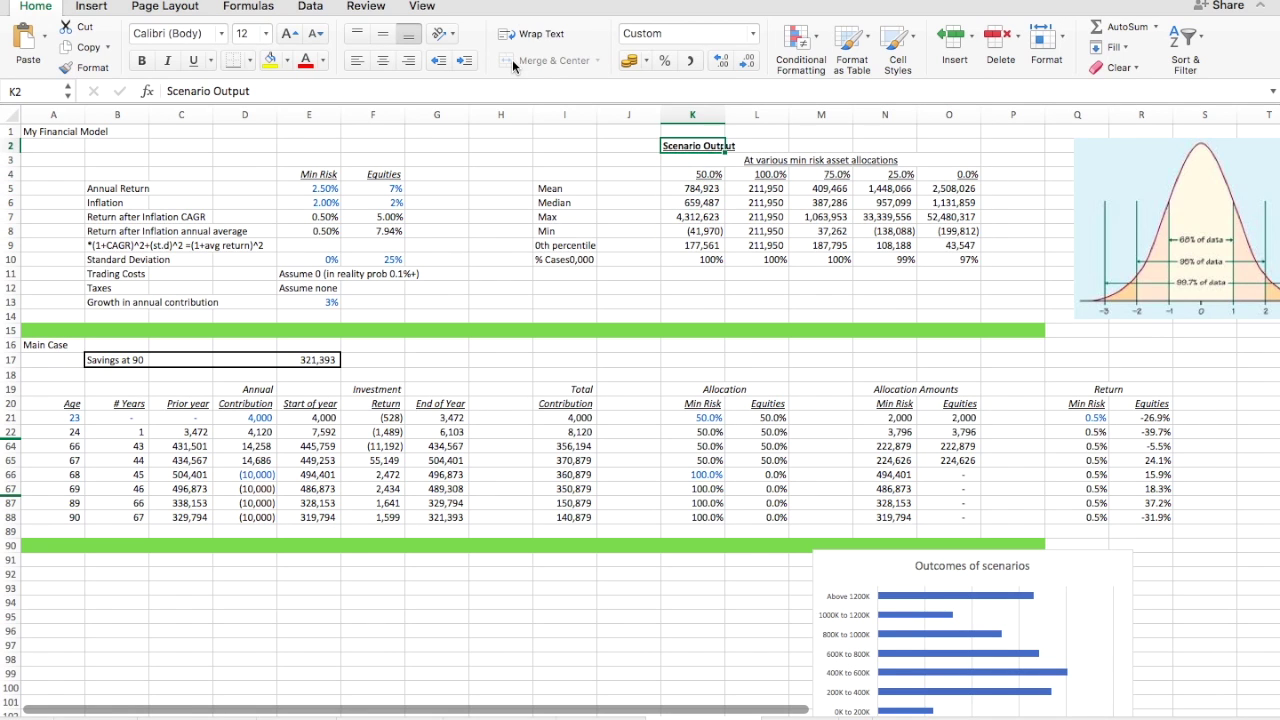
{"action": "key", "text": "Left"}
{"action": "key", "text": "Right"}
{"action": "key", "text": "super+x"}
{"action": "key", "text": "Left"}
{"action": "key", "text": "Left"}
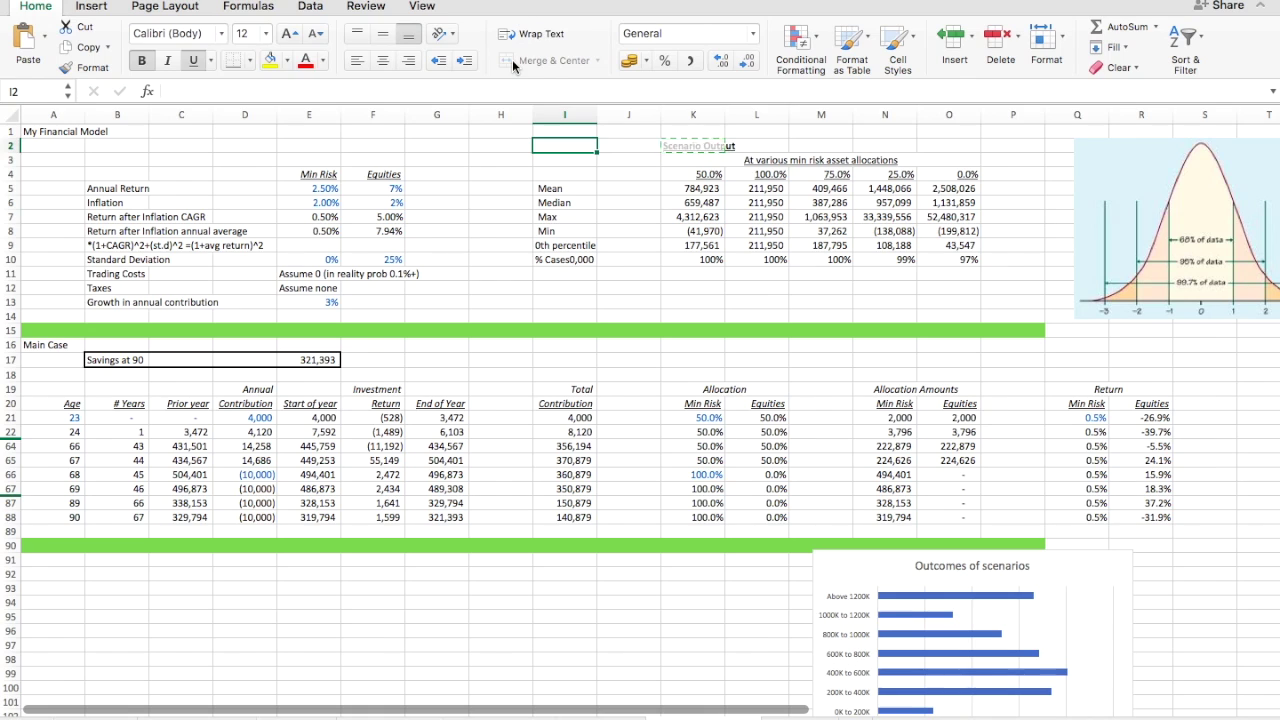
{"action": "key", "text": "Down"}
{"action": "key", "text": "super+v"}
- Fill the I3:O10 summary table light grey
{"action": "key", "text": "shift+Right"}
{"action": "key", "text": "shift+Right"}
{"action": "key", "text": "shift+Right"}
{"action": "key", "text": "shift+Right"}
{"action": "key", "text": "shift+Right"}
{"action": "key", "text": "shift+Right"}
{"action": "key", "text": "shift+Right"}
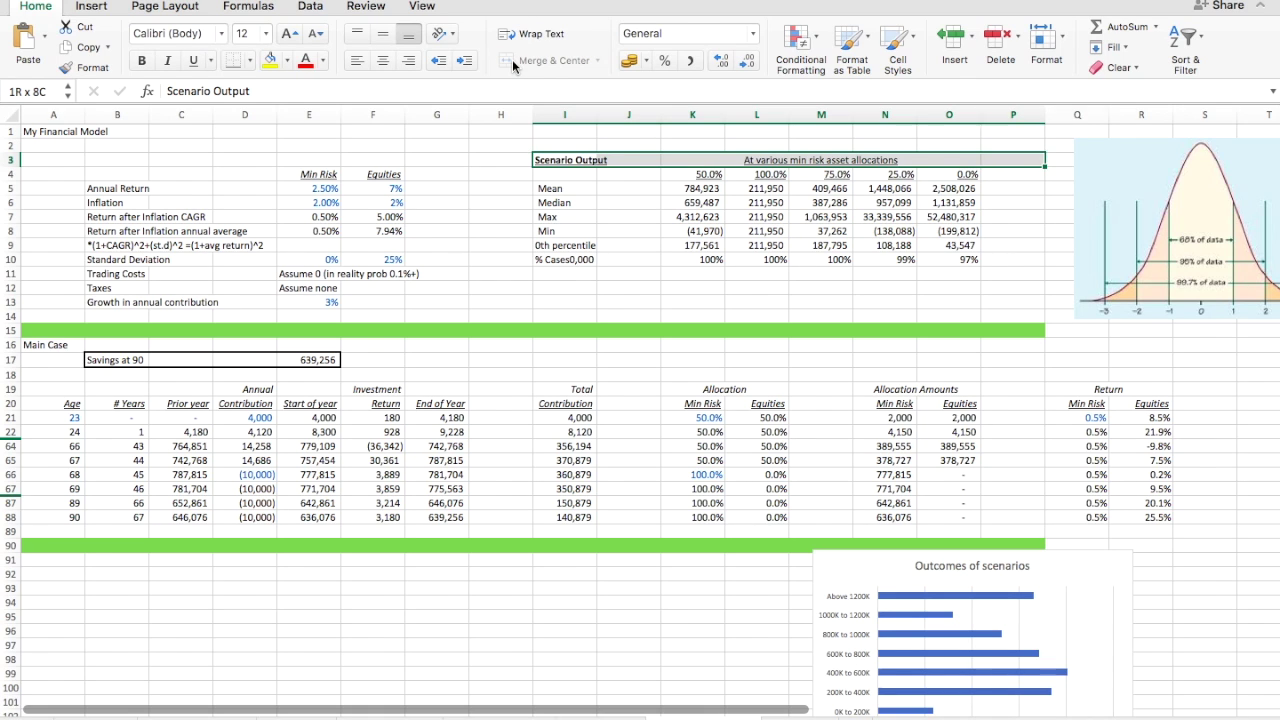
{"action": "key", "text": "shift+Left"}
{"action": "key", "text": "shift+Down"}
{"action": "key", "text": "shift+Down"}
{"action": "key", "text": "shift+Down"}
{"action": "key", "text": "shift+Down"}
{"action": "key", "text": "shift+Down"}
{"action": "key", "text": "shift+Down"}
{"action": "key", "text": "shift+Down"}
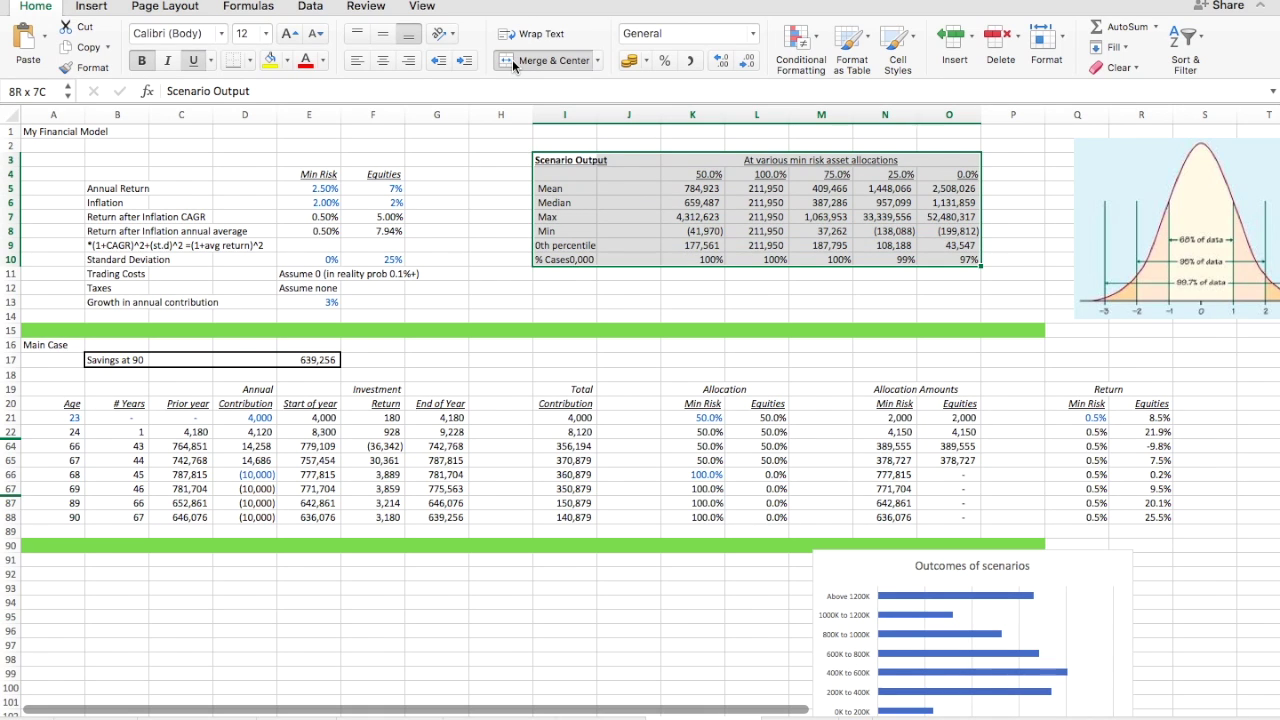
{"action": "left_click", "coordinate": [287, 61]}
{"action": "left_click", "coordinate": [276, 178]}
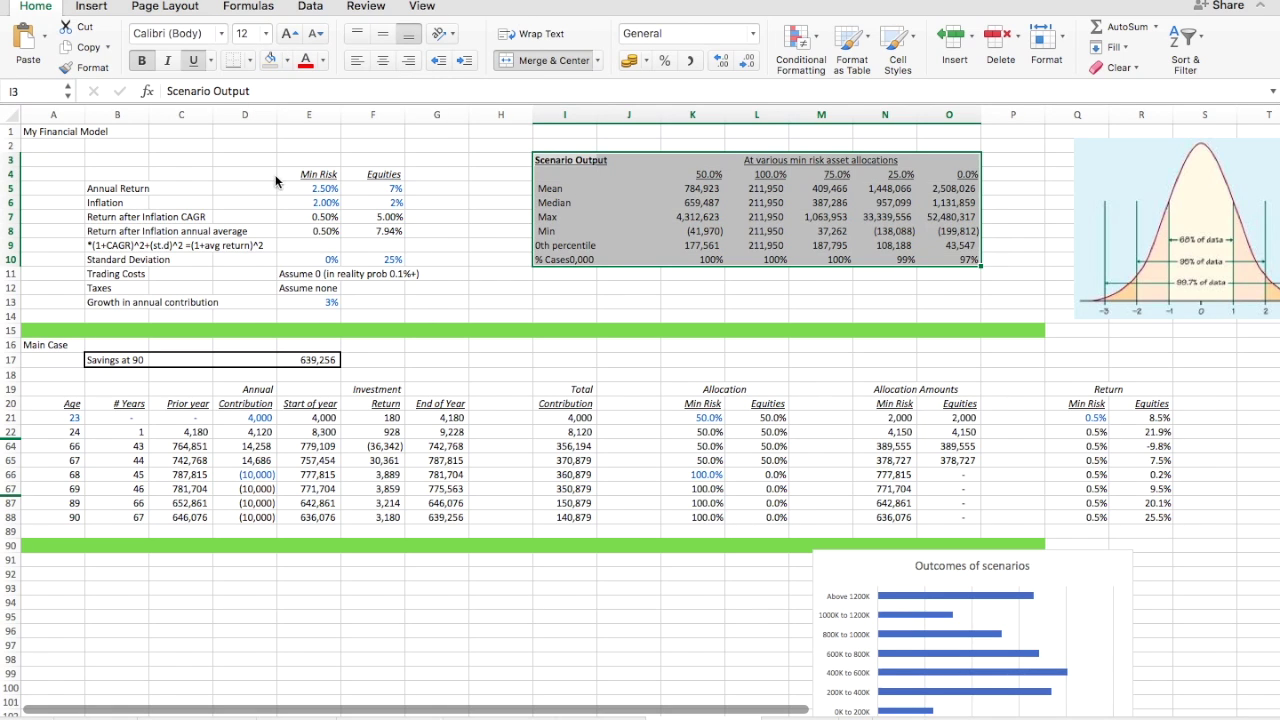
{"action": "left_click", "coordinate": [433, 254]}
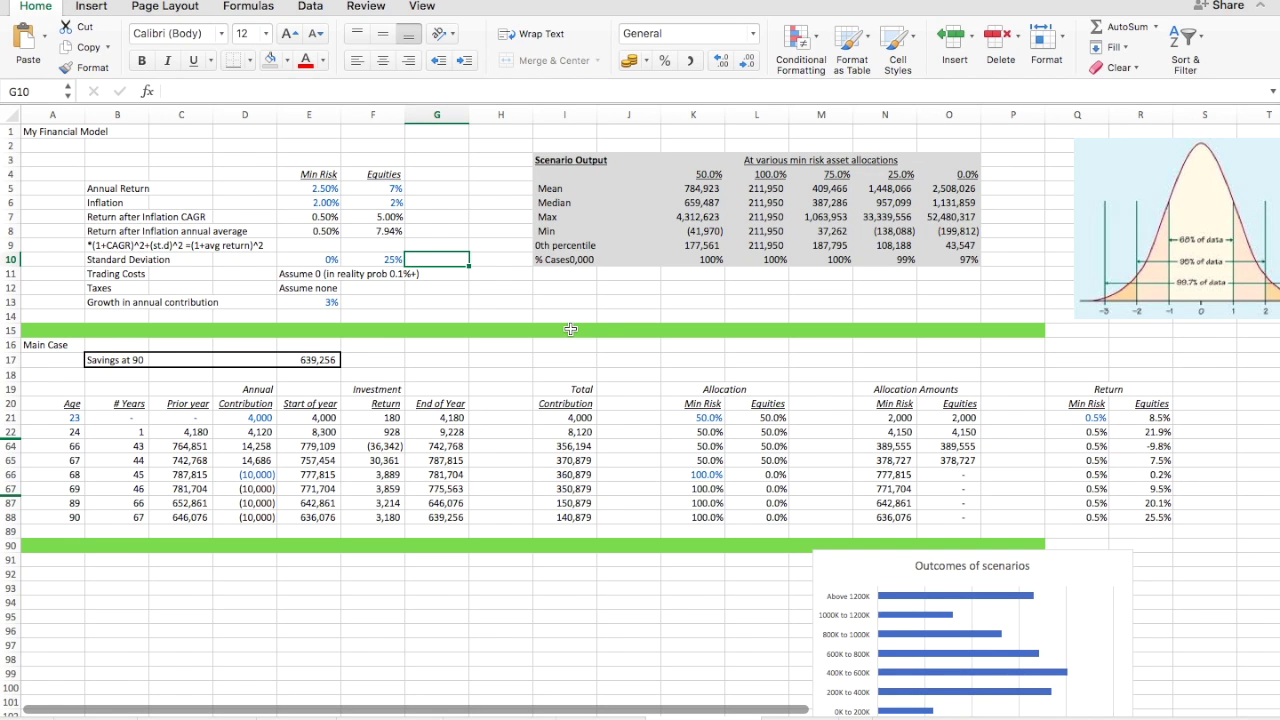
{"action": "scroll", "coordinate": [570, 329], "scroll_direction": "down", "scroll_amount": 10}
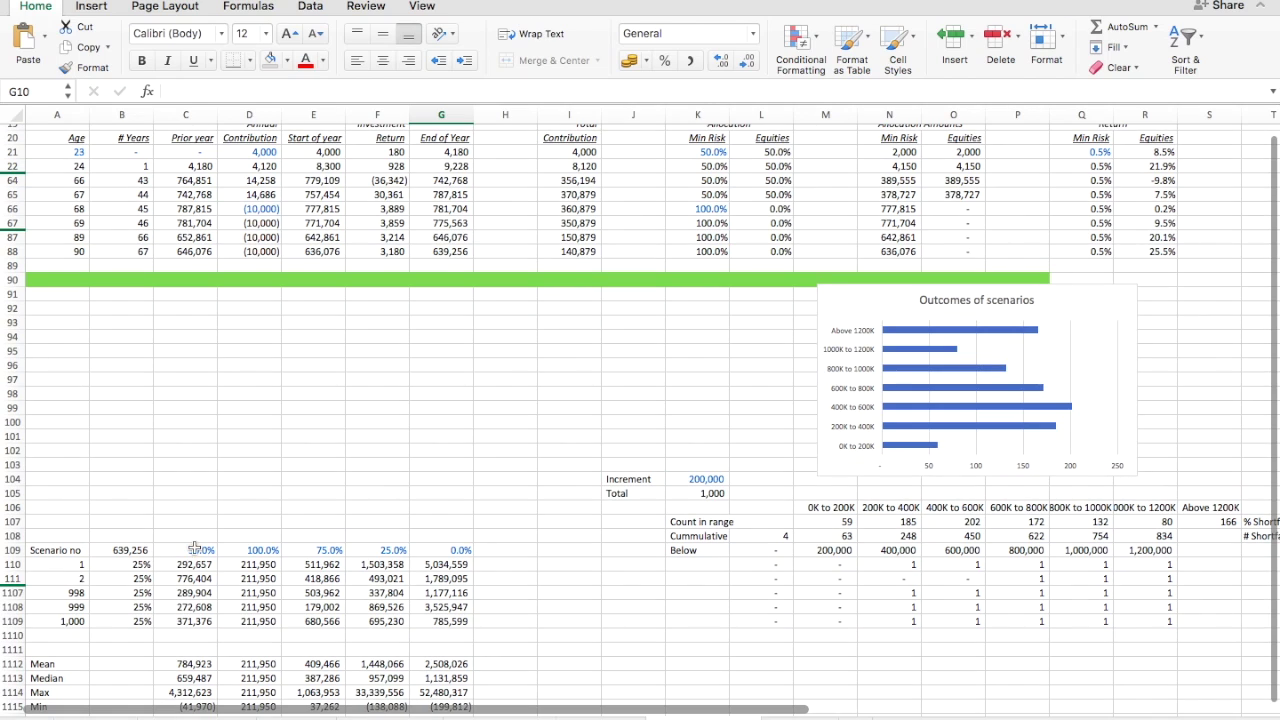
- Trial a 10% allocation in G109 and force a full recalculation with Calculate Now
{"action": "left_click", "coordinate": [449, 550]}
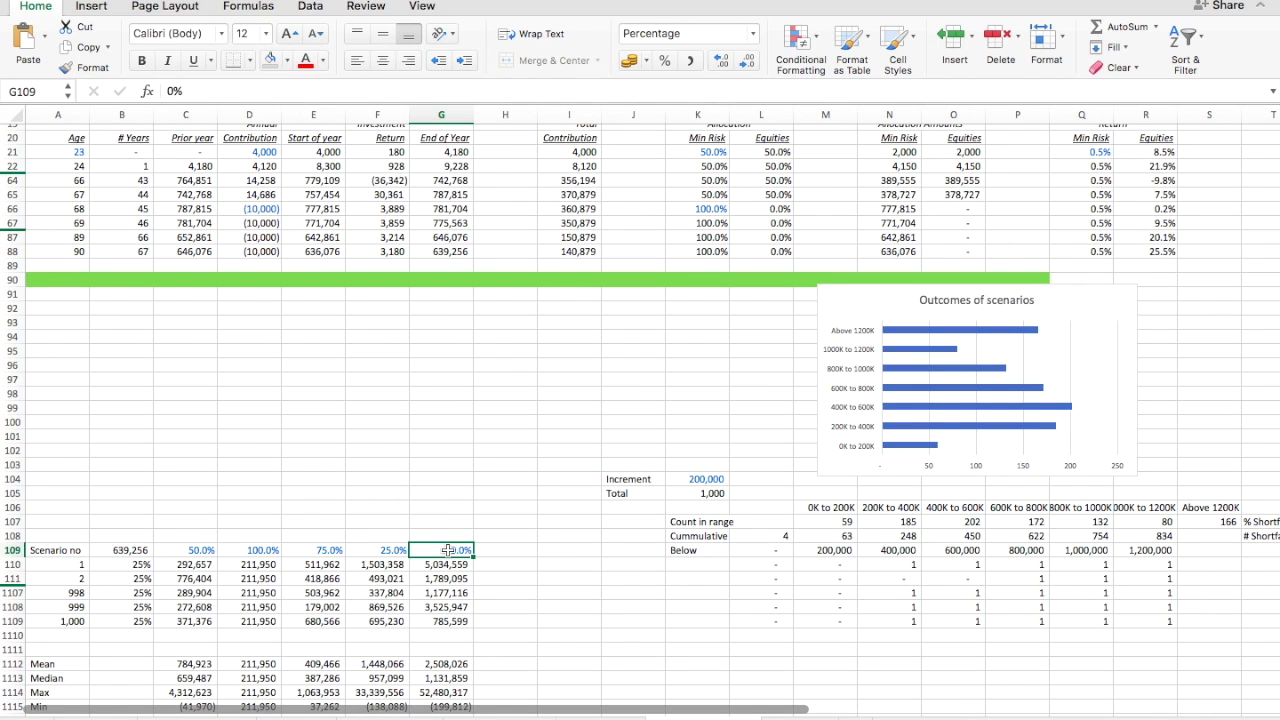
{"action": "type", "text": "10"}
{"action": "key", "text": "Return"}
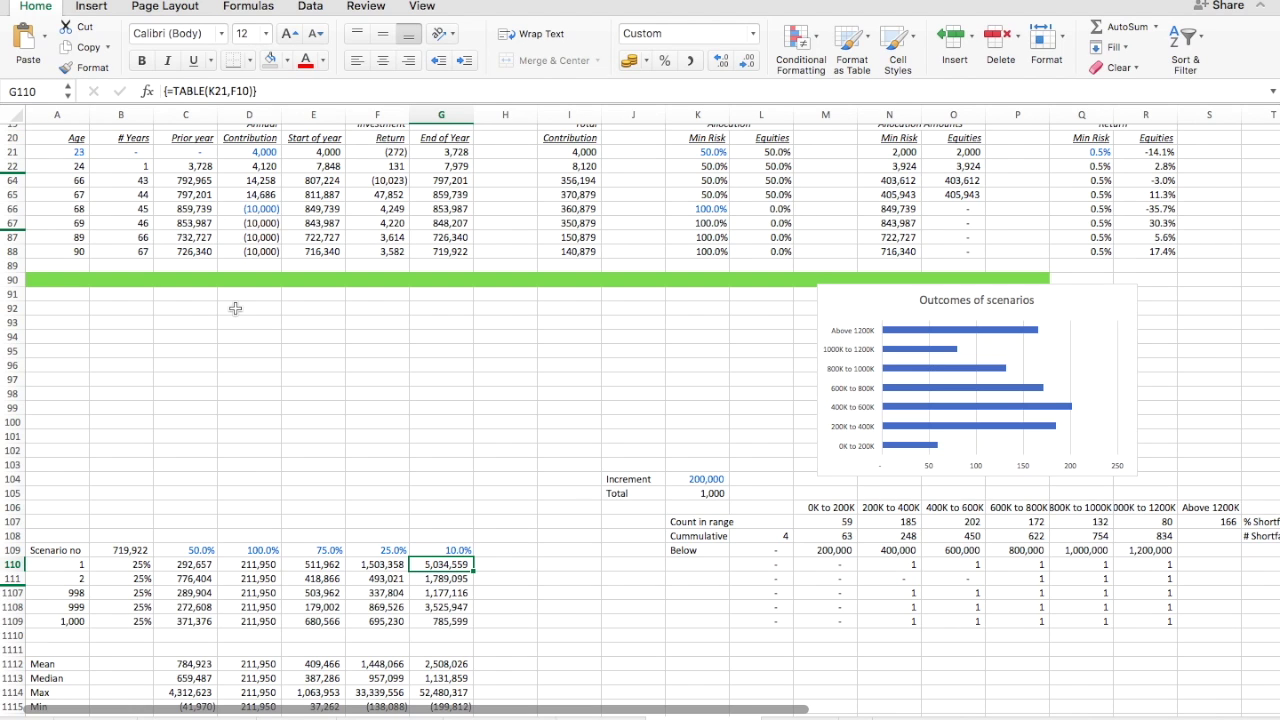
{"action": "left_click", "coordinate": [247, 7]}
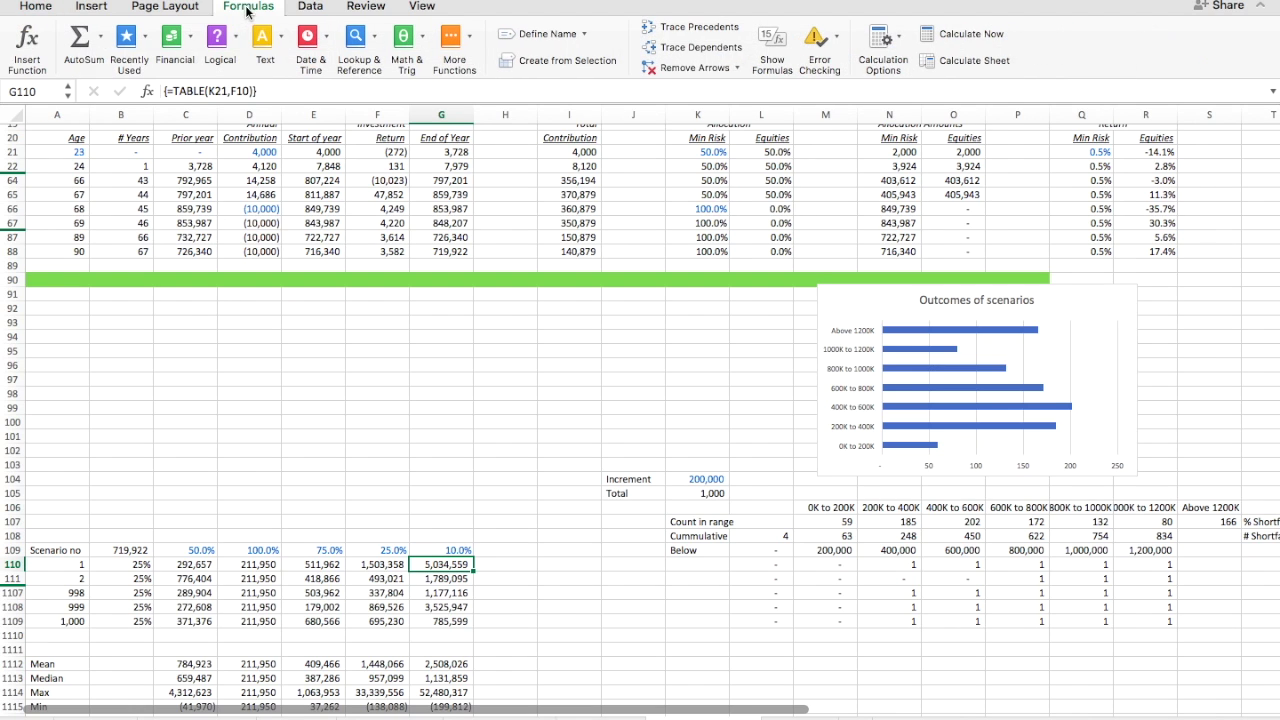
{"action": "left_click", "coordinate": [965, 40]}
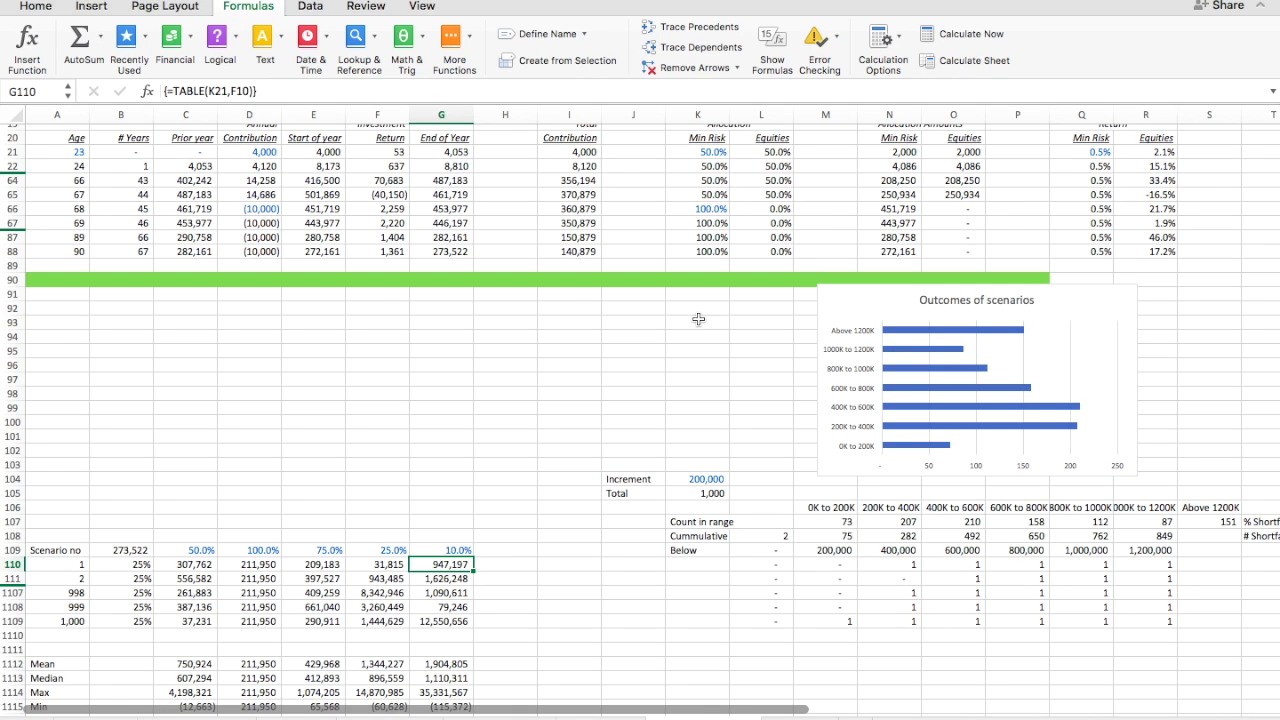
- Reset G109 to 0% and return to the top of the model
{"action": "key", "text": "Up"}
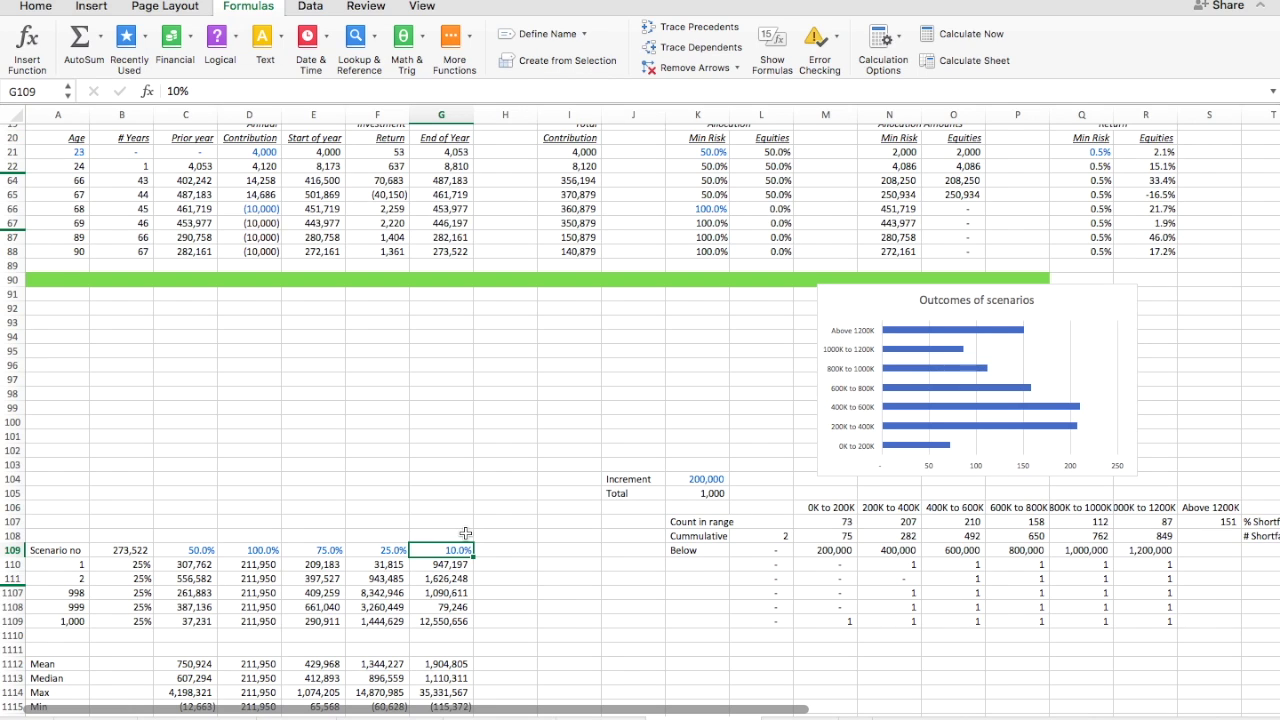
{"action": "type", "text": "0"}
{"action": "key", "text": "Return"}
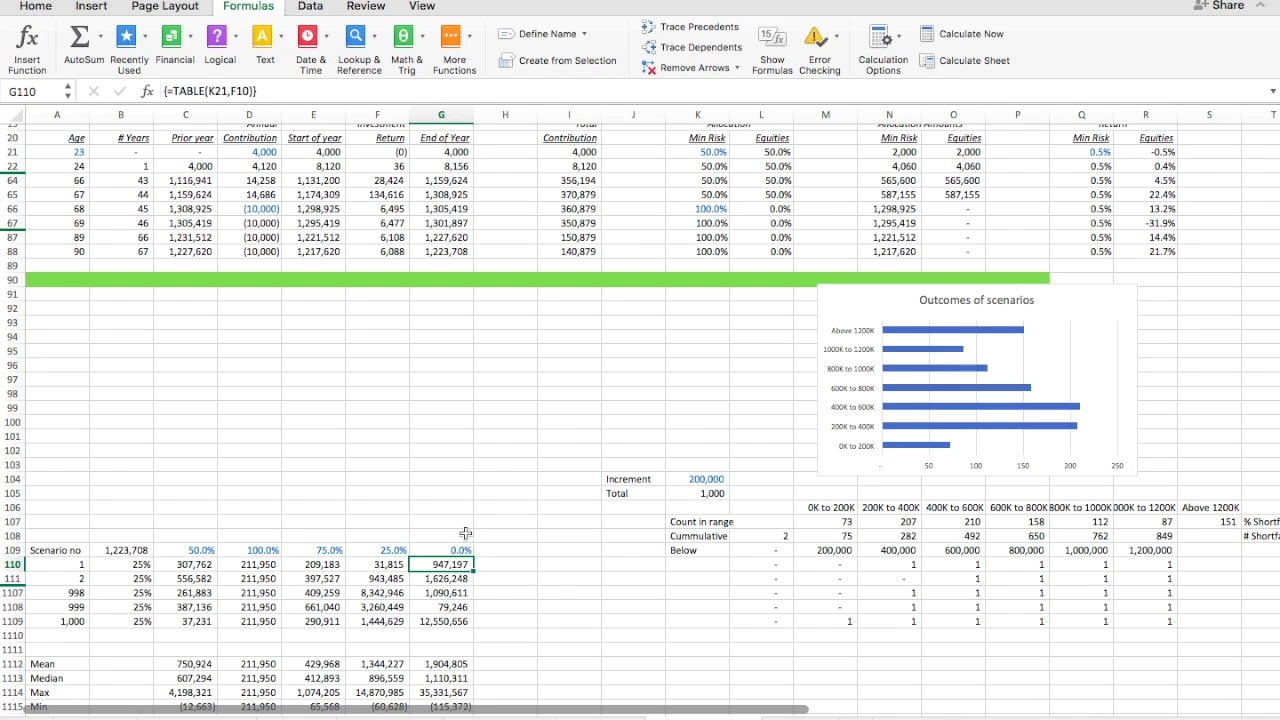
{"action": "scroll", "coordinate": [465, 533], "scroll_direction": "up", "scroll_amount": 10}
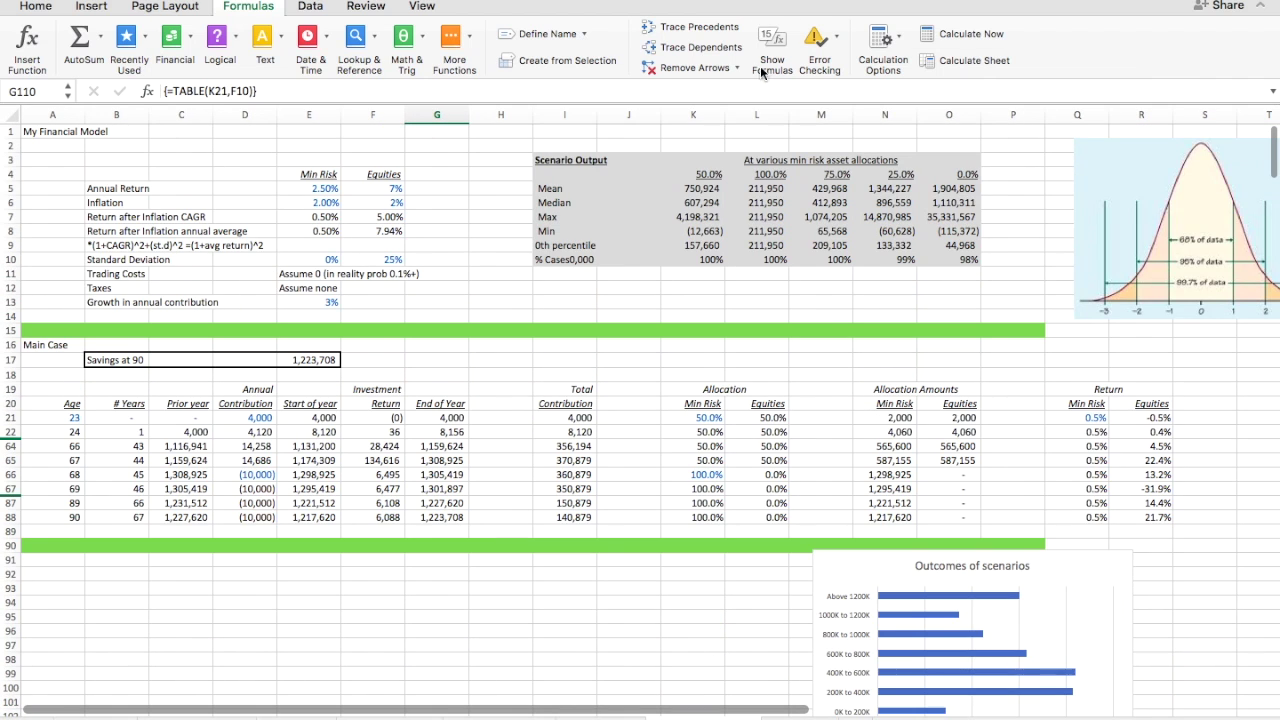
- Recalculate the Scenario Output table and fill O4 down to O9, declining to replace column O's results
{"action": "left_click", "coordinate": [964, 34]}
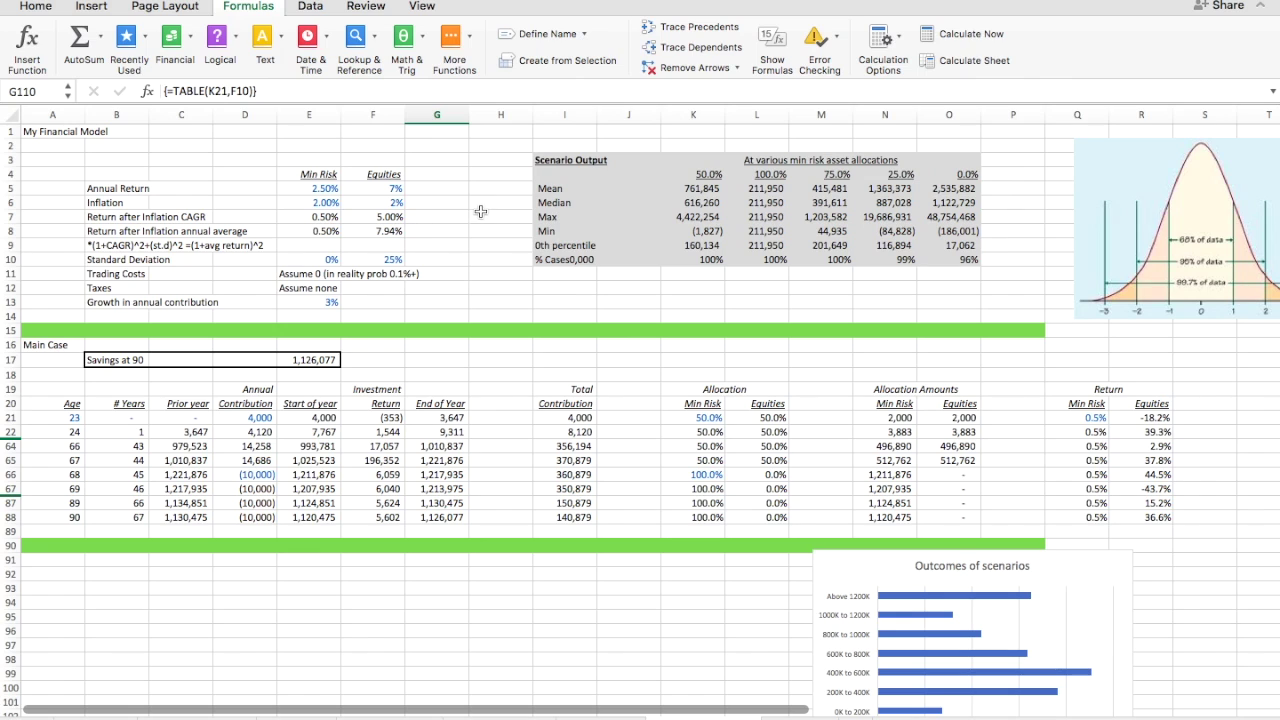
{"action": "left_click_drag", "start_coordinate": [560, 161], "coordinate": [834, 258]}
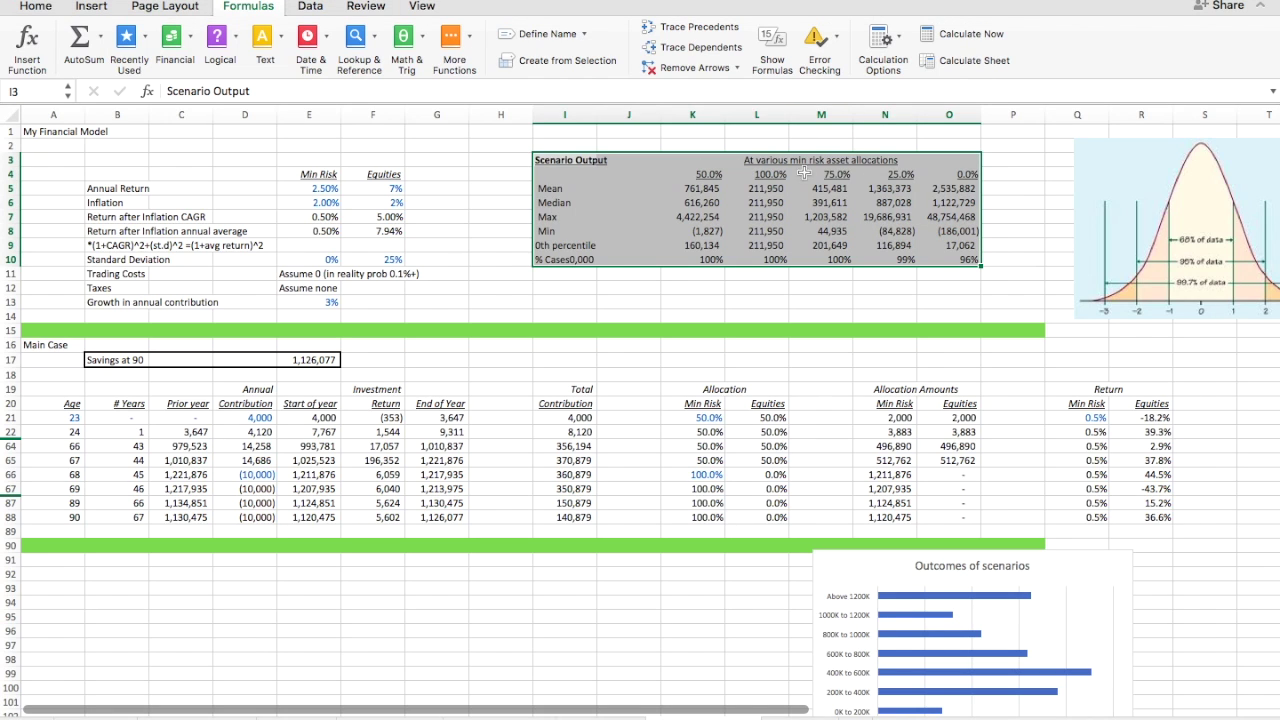
{"action": "left_click", "coordinate": [966, 174]}
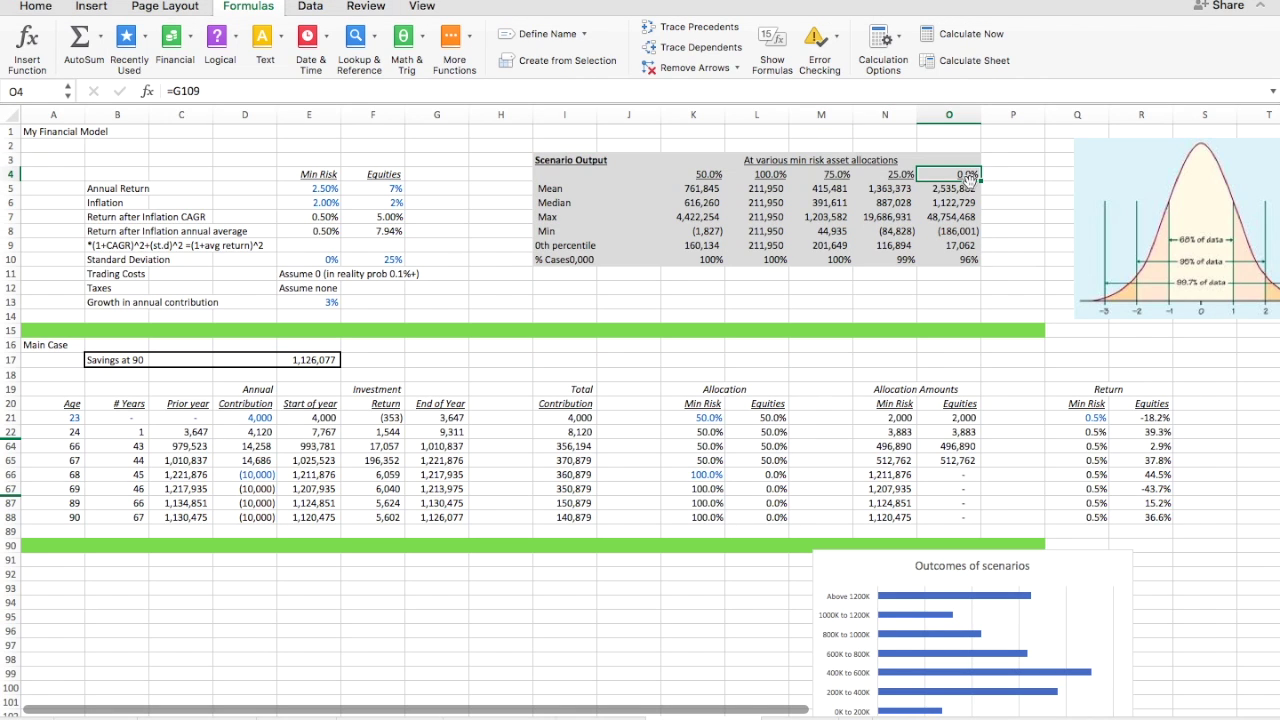
{"action": "left_click_drag", "start_coordinate": [968, 178], "coordinate": [966, 250]}
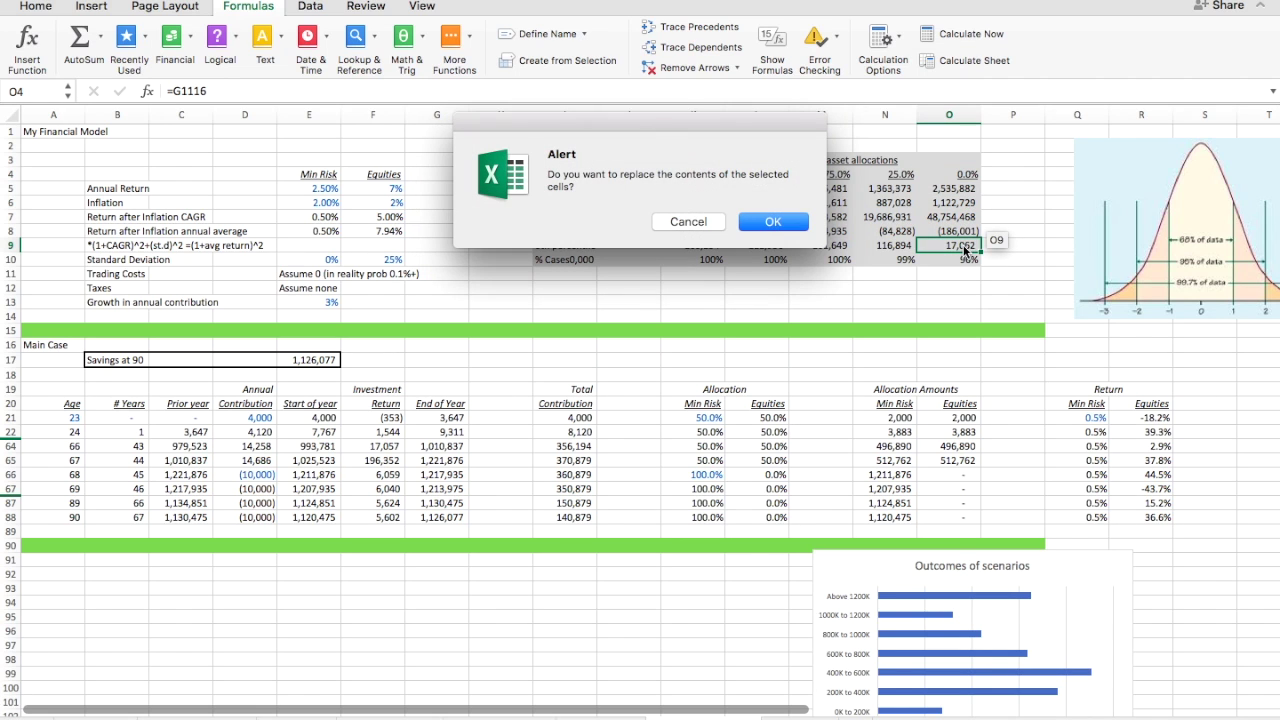
{"action": "left_click", "coordinate": [663, 221]}
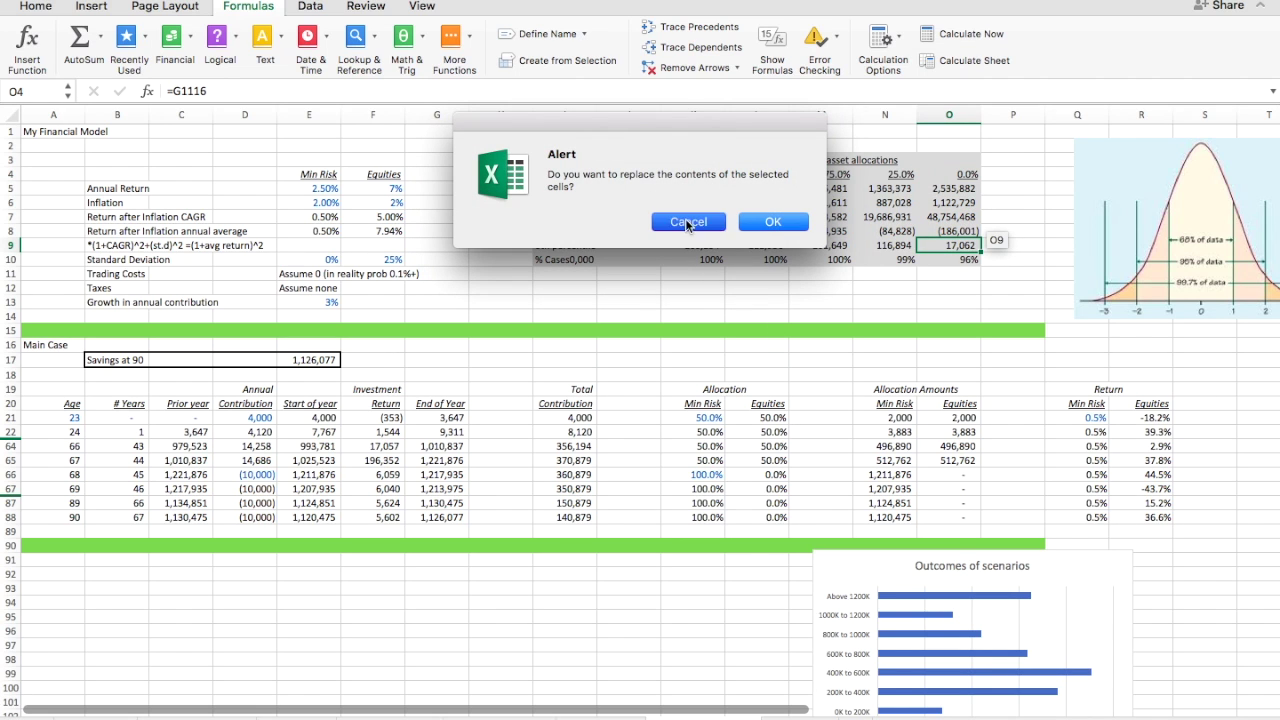